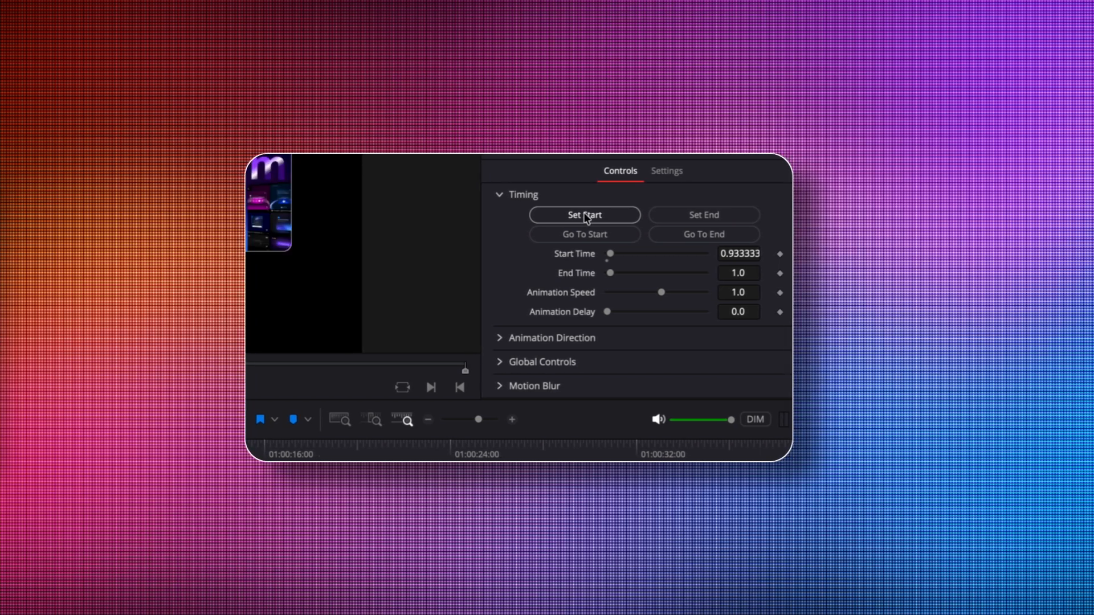
left_click(702, 214)
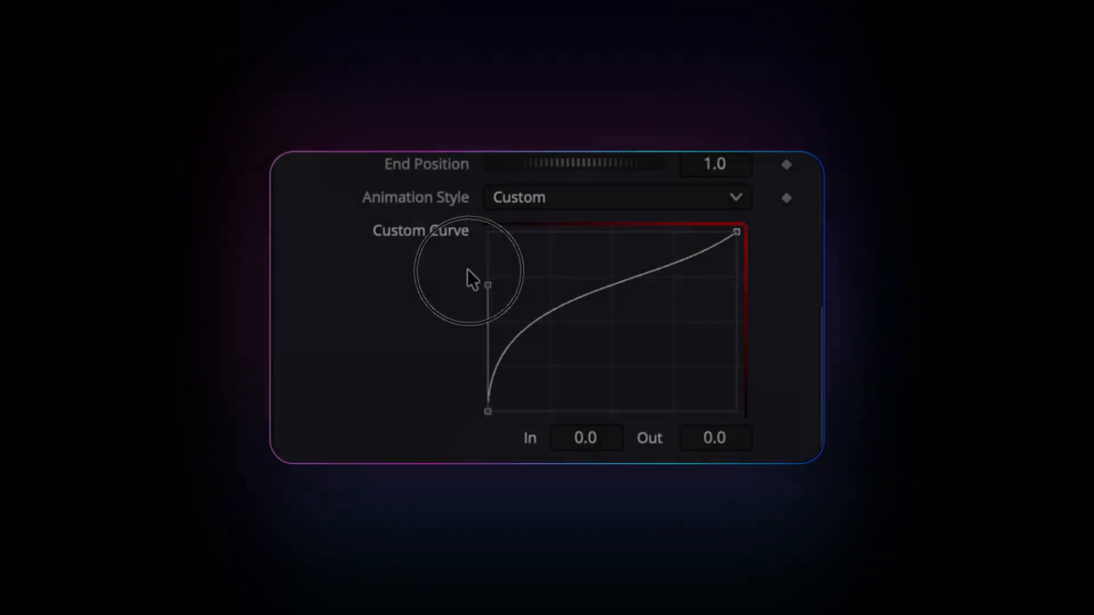
left_click_drag(737, 218, 805, 298)
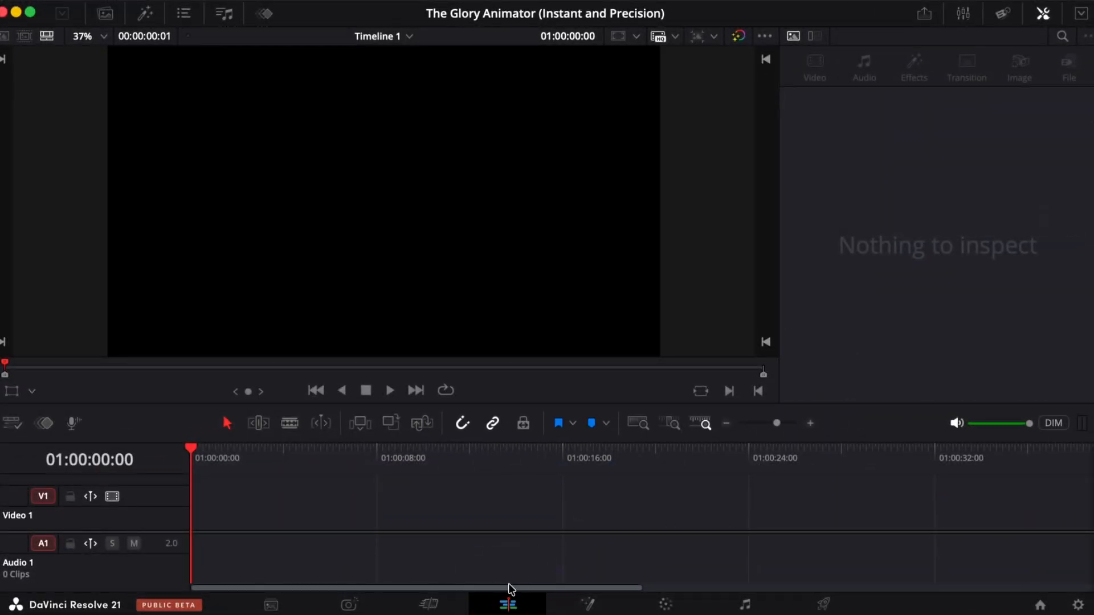
Place Thumbnail_3.2.2.png from the Master power bin at the start of the Video 1 track
left_click(107, 12)
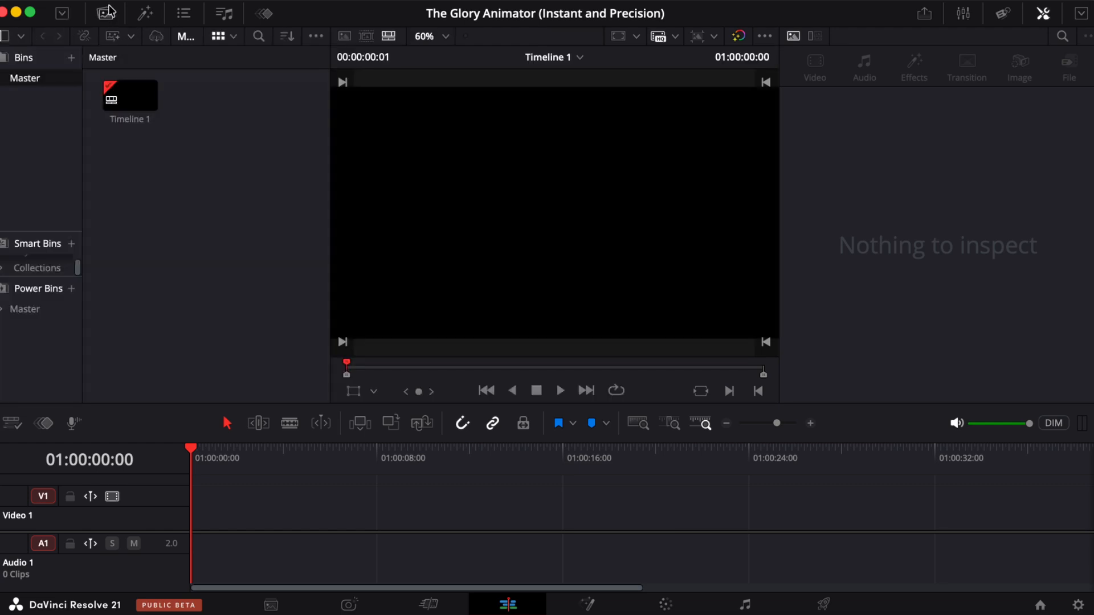
left_click(25, 309)
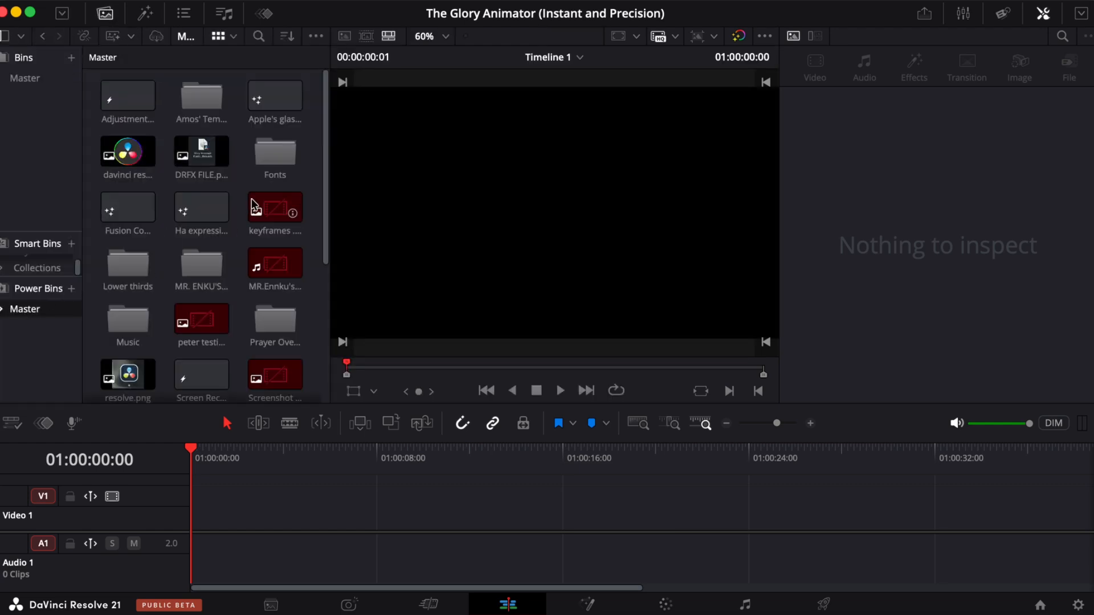
scroll(198, 273, "down", 5)
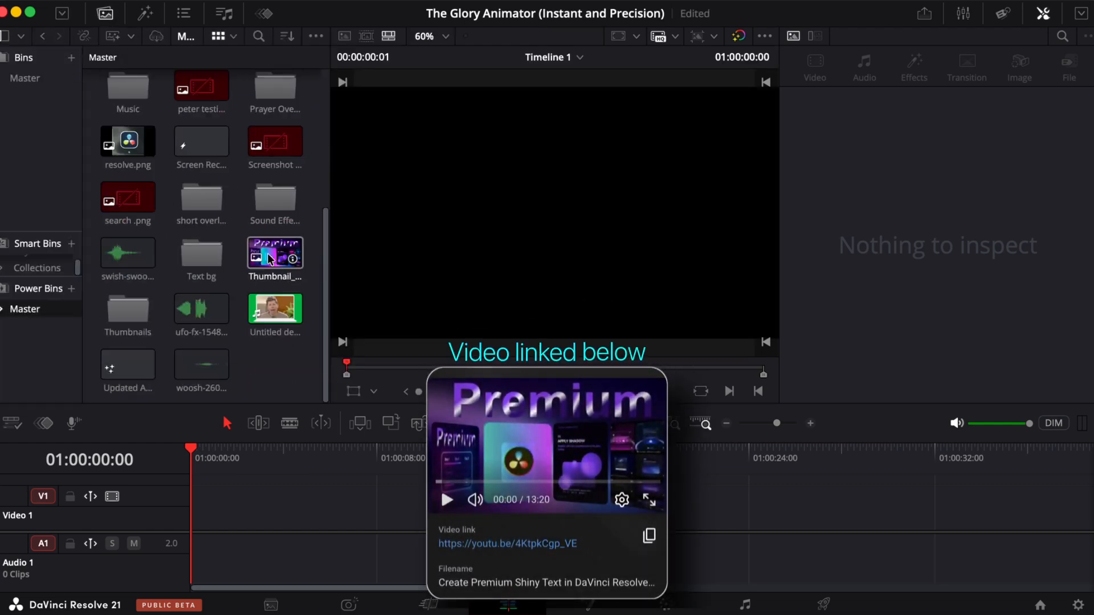
left_click_drag(275, 252, 197, 519)
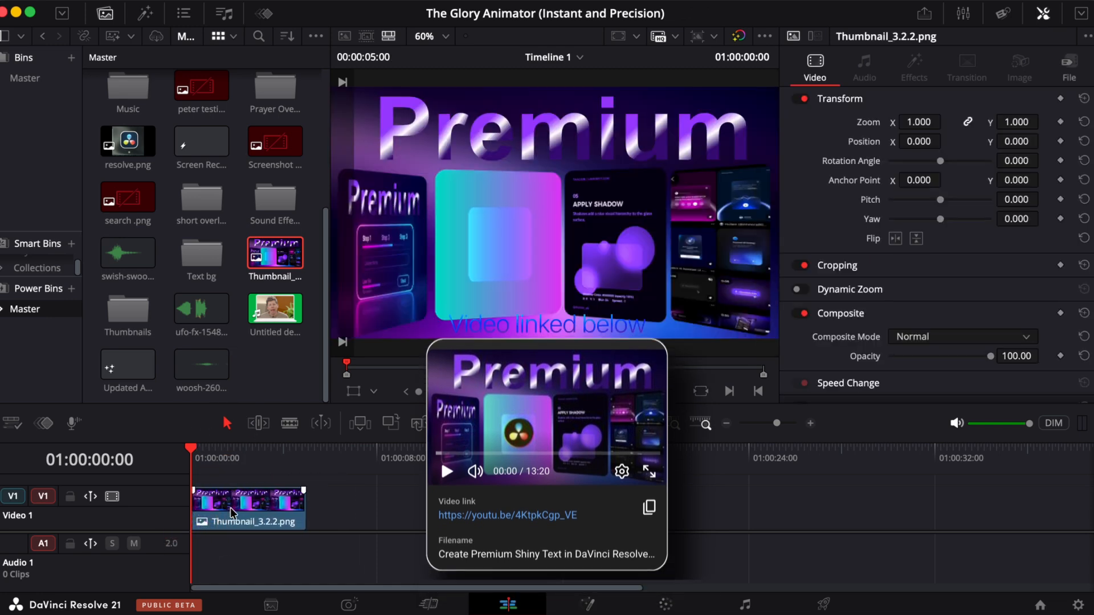
left_click(111, 17)
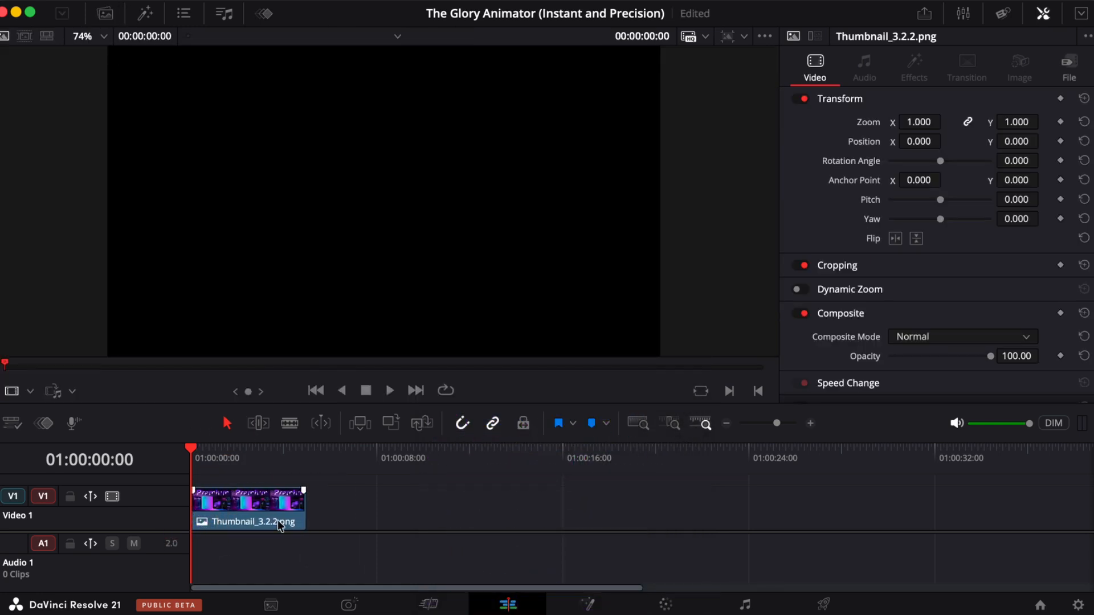
Find the Glory Masks effect by searching for "mask" and apply it to the thumbnail clip
left_click(258, 505)
left_click(146, 13)
left_click(118, 65)
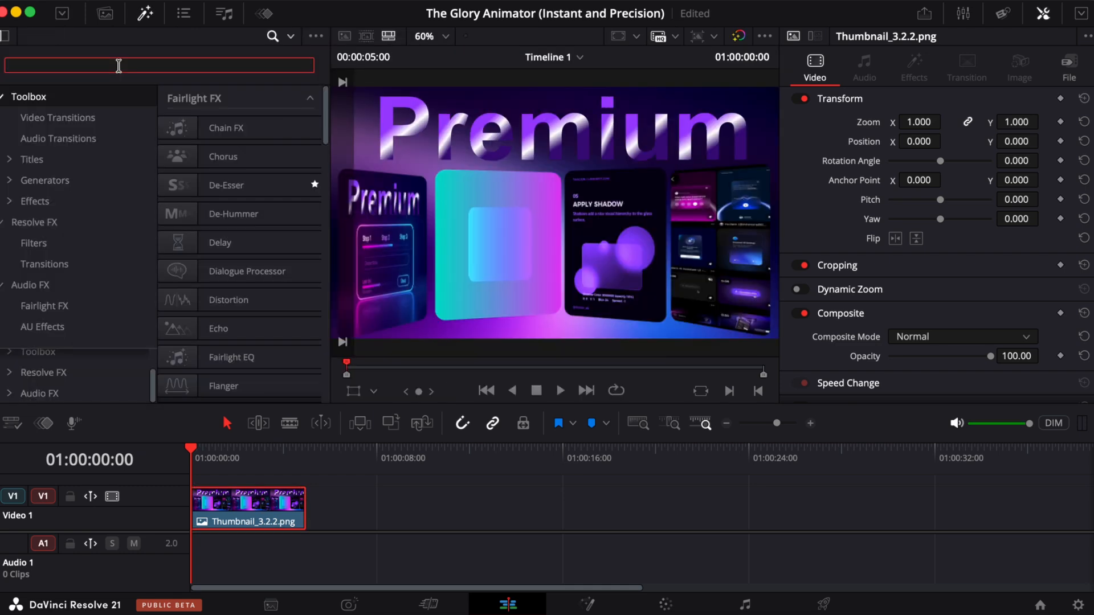
type("mask")
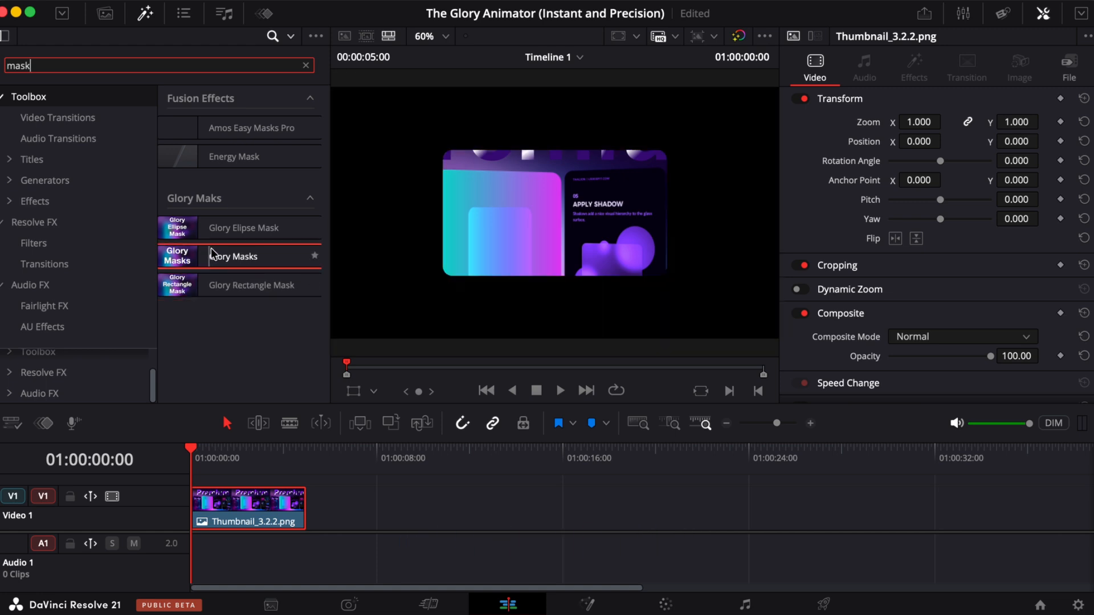
left_click_drag(228, 258, 238, 511)
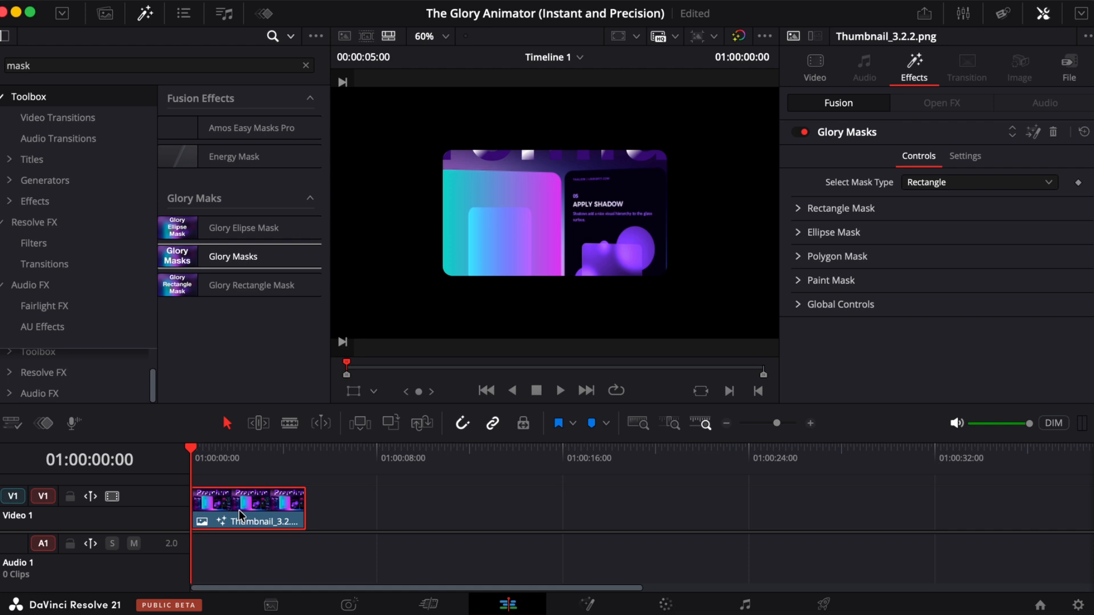
left_click(145, 14)
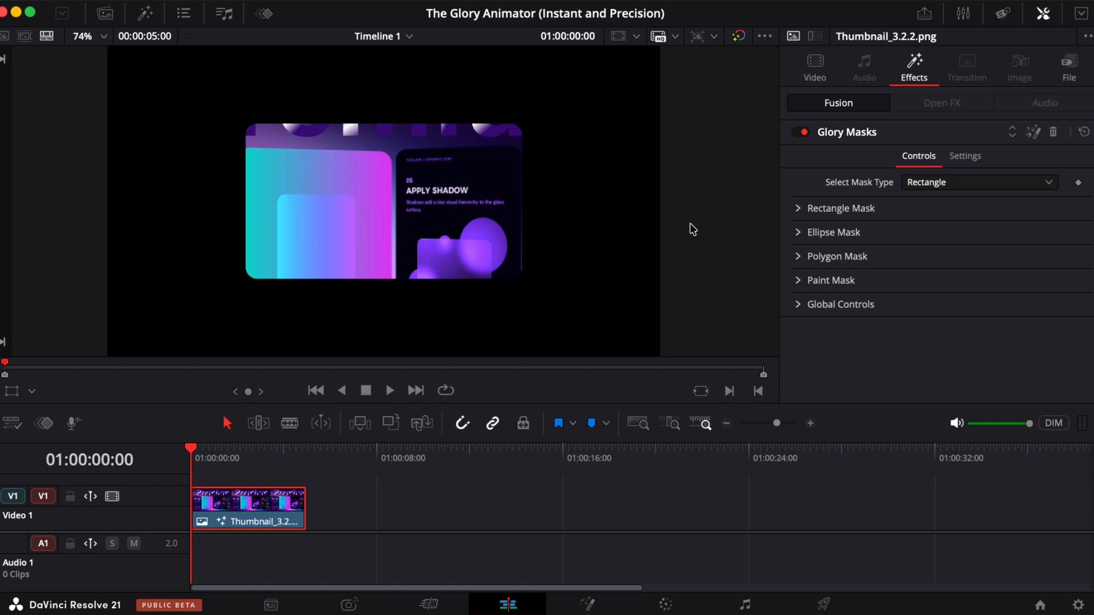
Try the Elipse, Polygon and Paint mask types on the clip and set the mask type back to Rectangle
left_click(966, 184)
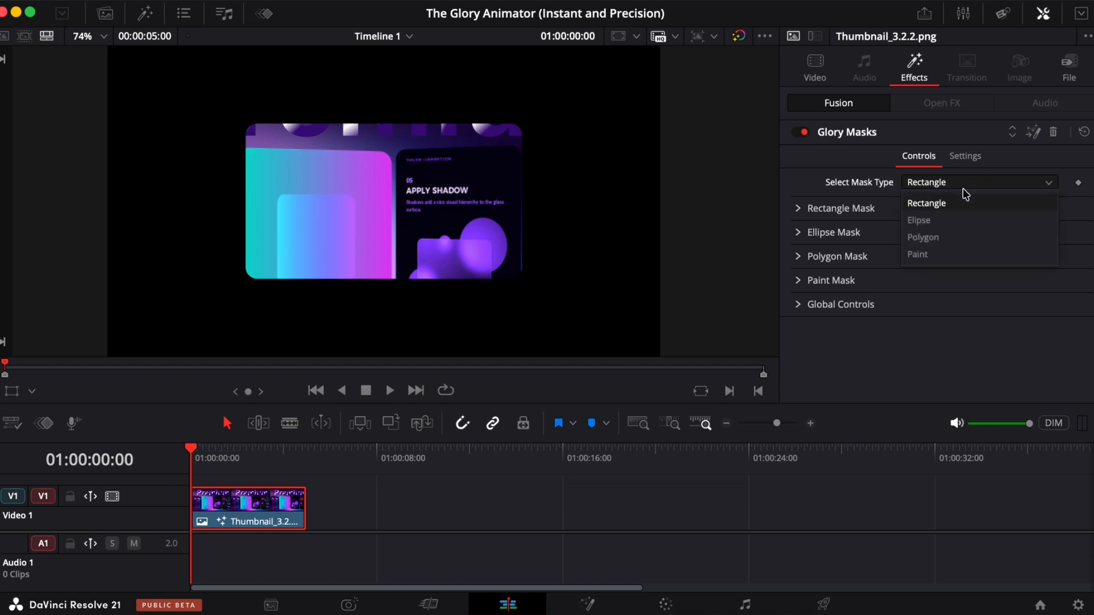
left_click(943, 222)
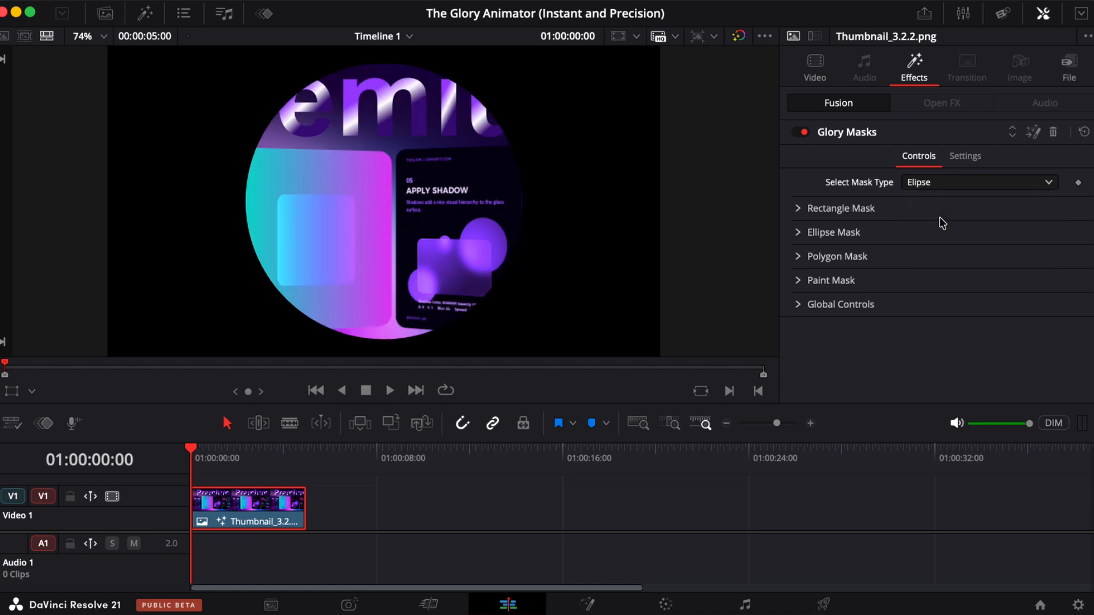
left_click(952, 182)
left_click(933, 238)
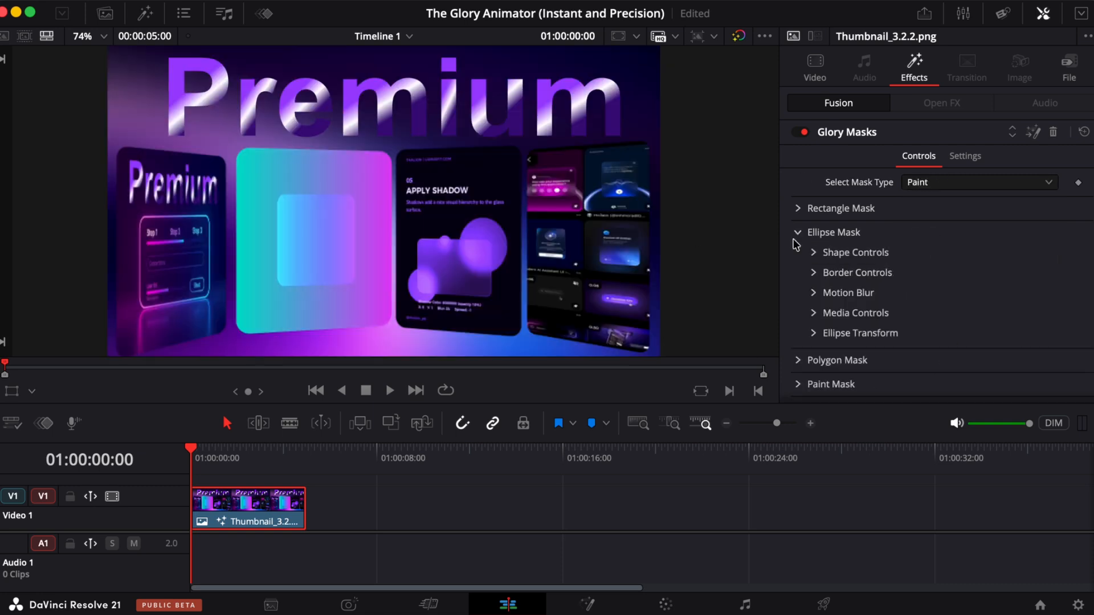
left_click(796, 239)
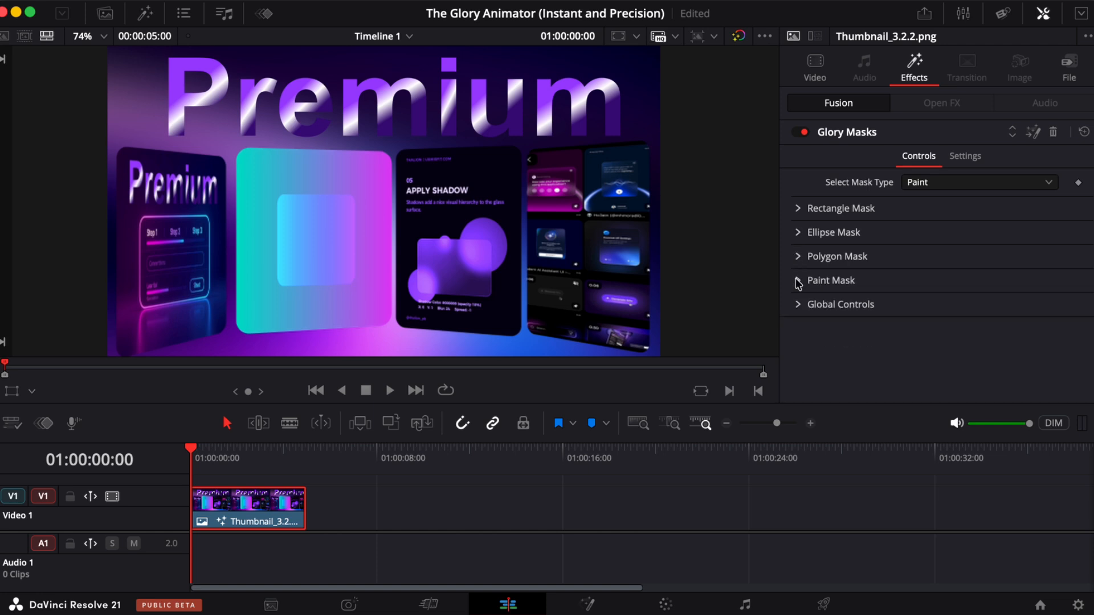
left_click(805, 311)
left_click(800, 311)
left_click(935, 183)
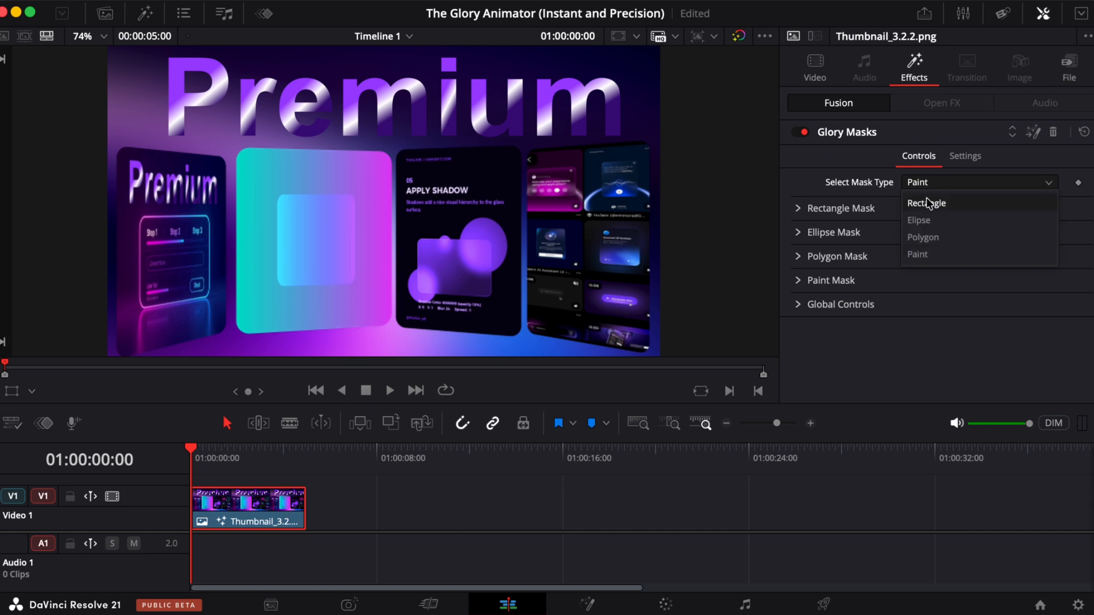
left_click(928, 203)
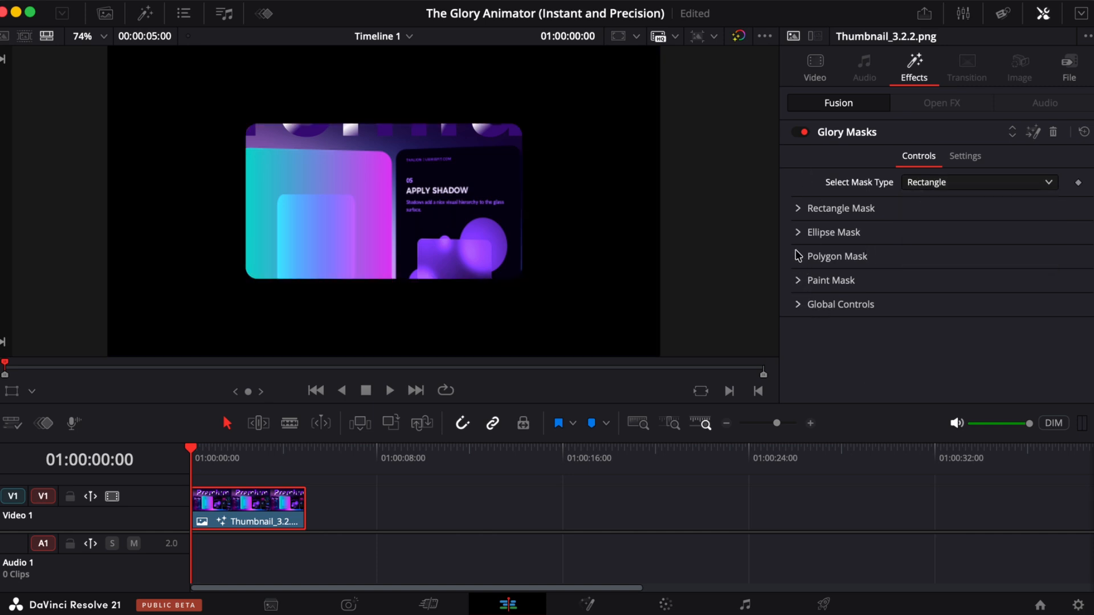
Reduce the rectangle mask's transform size and set the Outer Stroke border width to about 0.00079
left_click(799, 209)
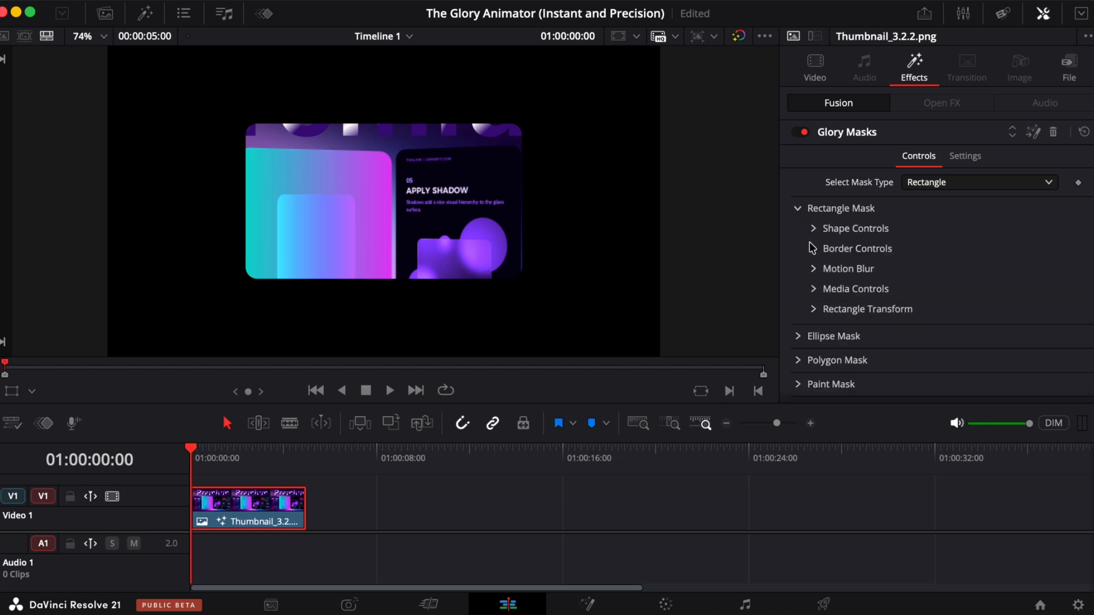
left_click(814, 308)
scroll(829, 330, "down", 4)
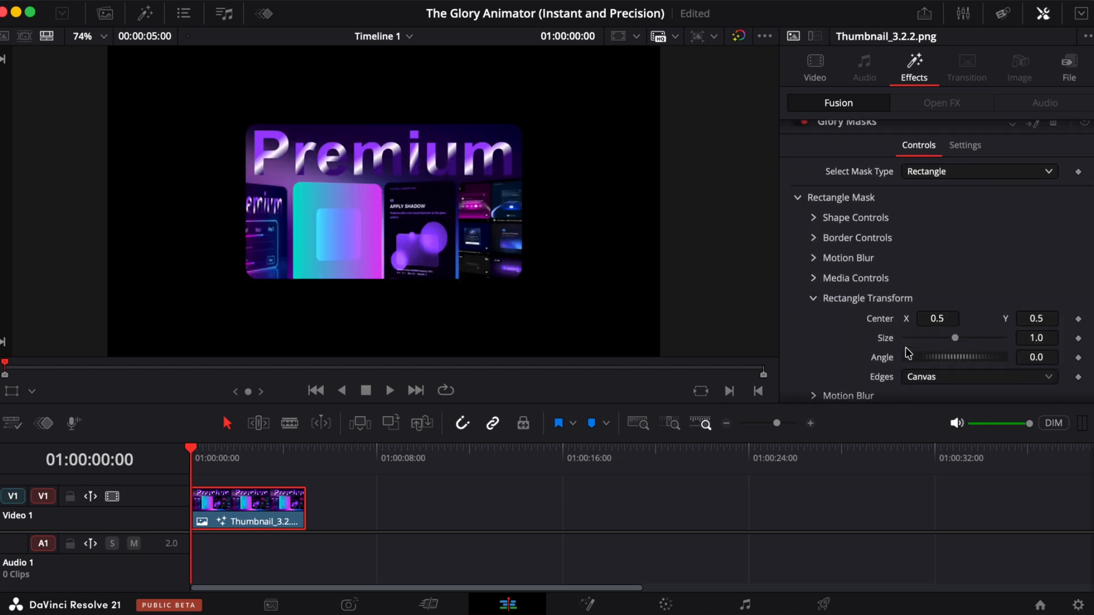
left_click_drag(955, 246, 939, 248)
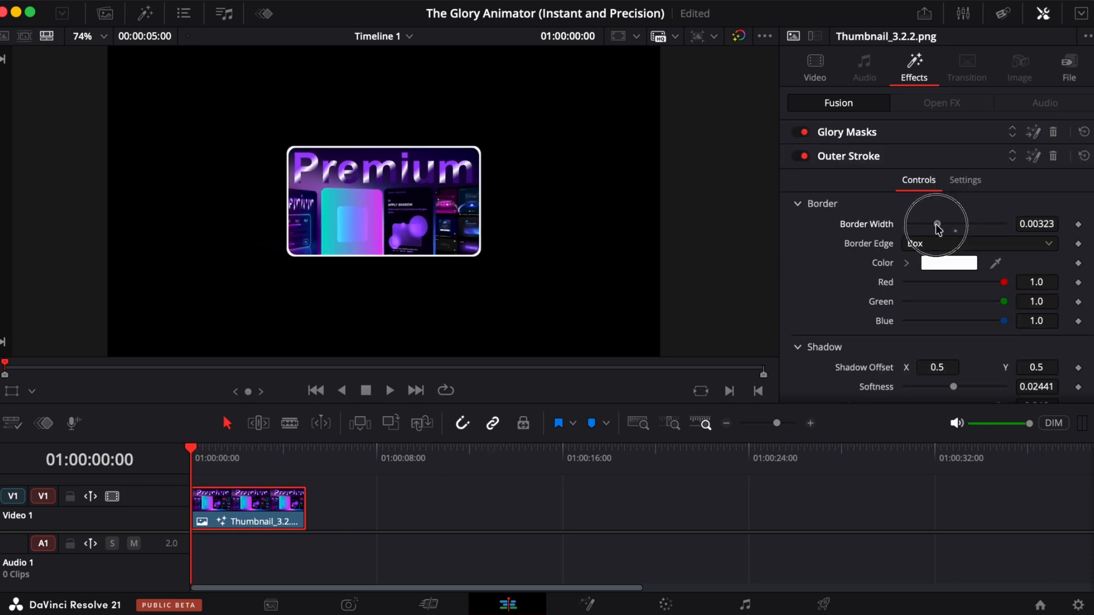
left_click_drag(935, 225, 914, 231)
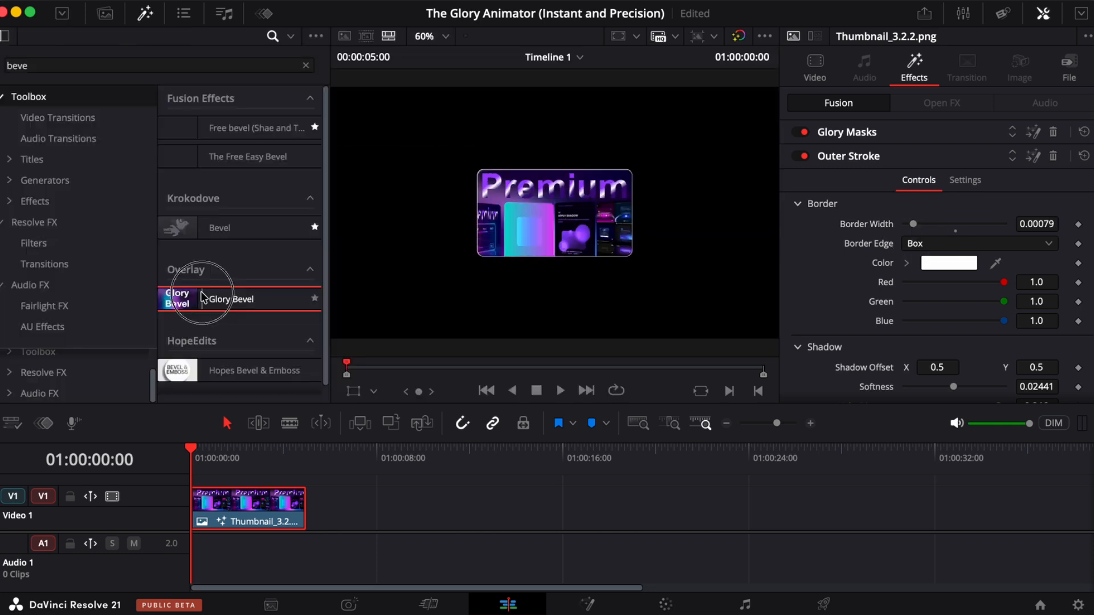
Apply the Glory Bevel effect to the thumbnail clip and inspect its edges up close in the viewer
left_click_drag(222, 300, 234, 513)
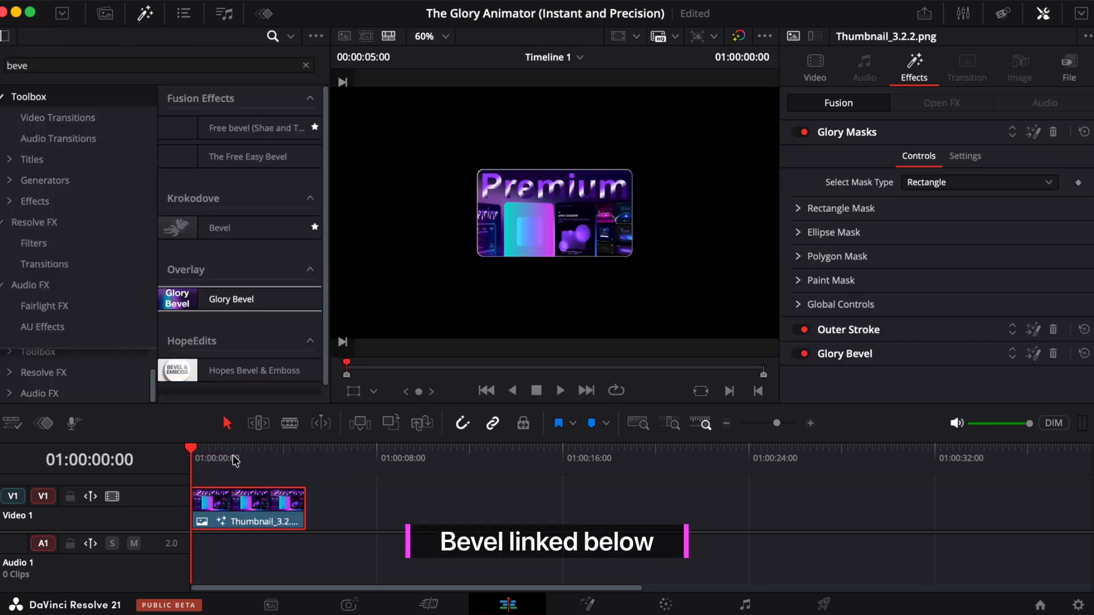
left_click(142, 11)
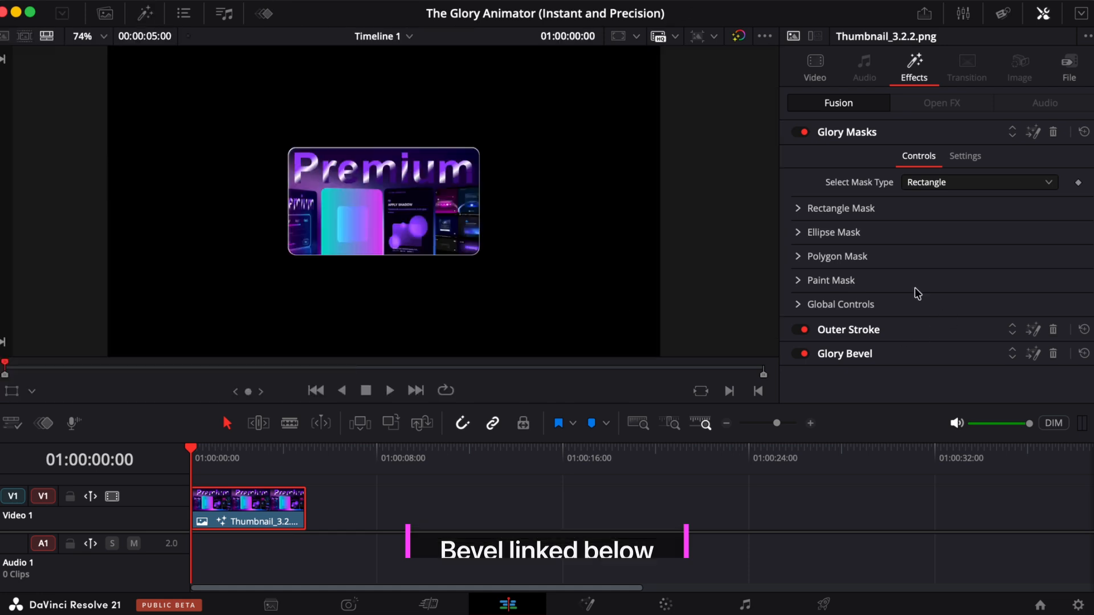
scroll(364, 212, "up", 10)
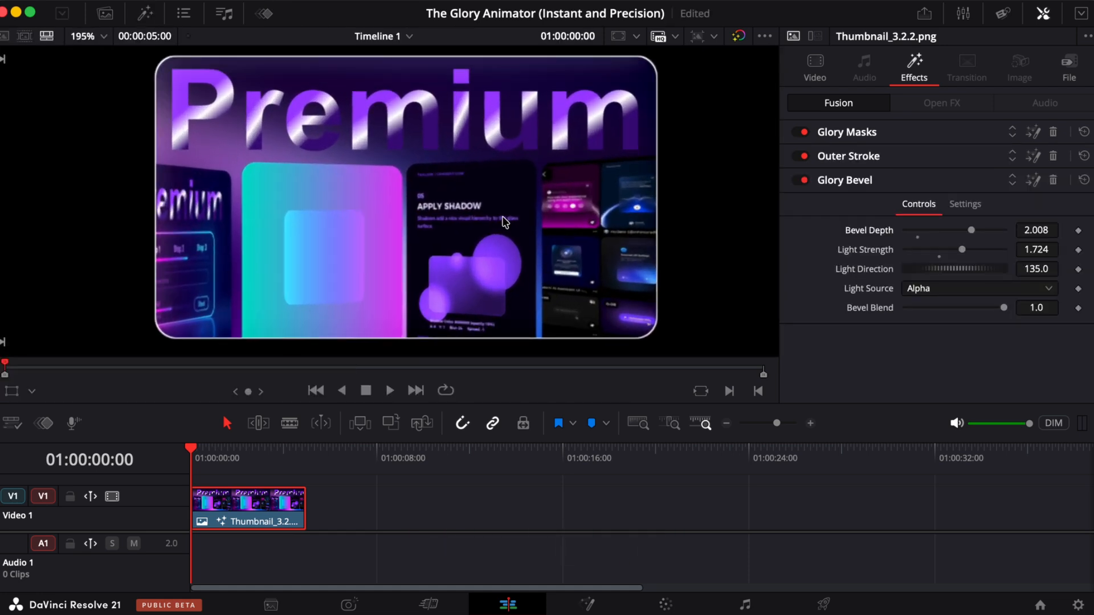
key("shift+z")
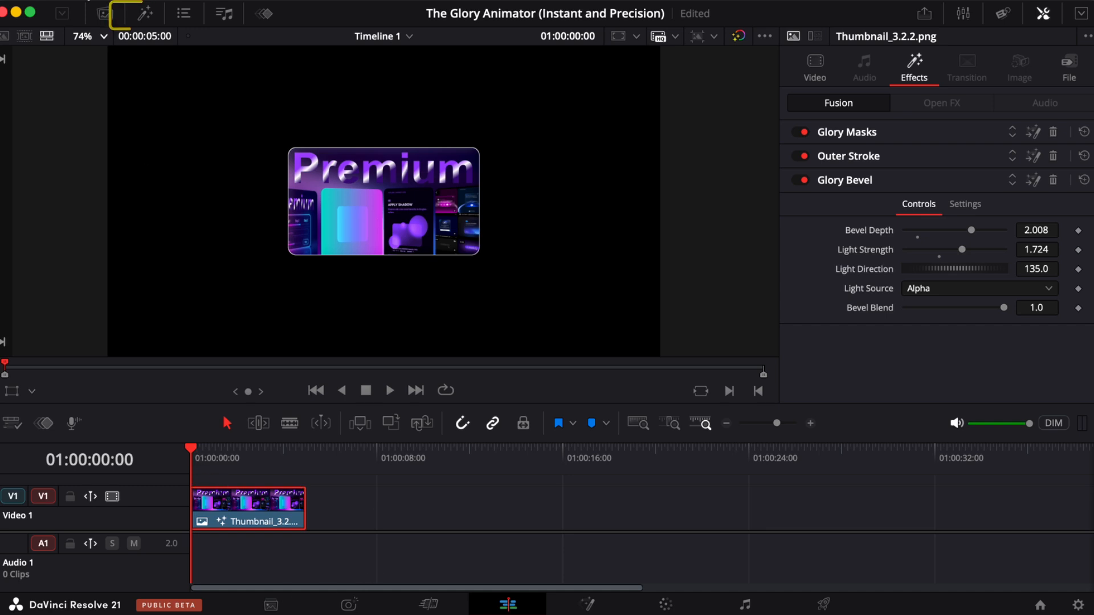
Find Glory Animator in the Glory Suite's Glory Animation effects and apply it to the thumbnail clip
left_click(145, 17)
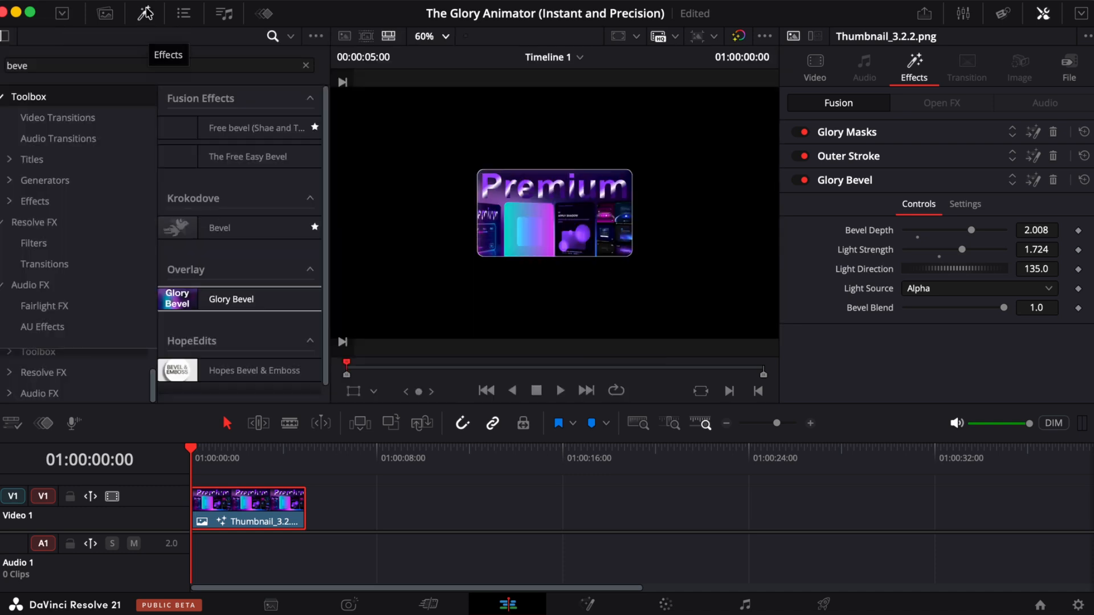
left_click(9, 203)
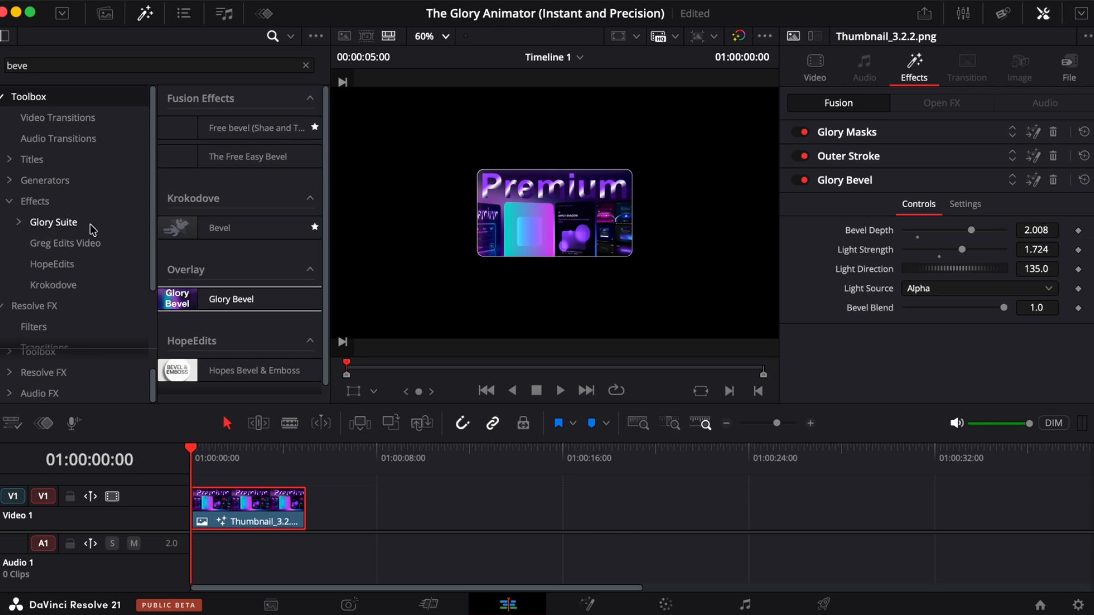
left_click(18, 223)
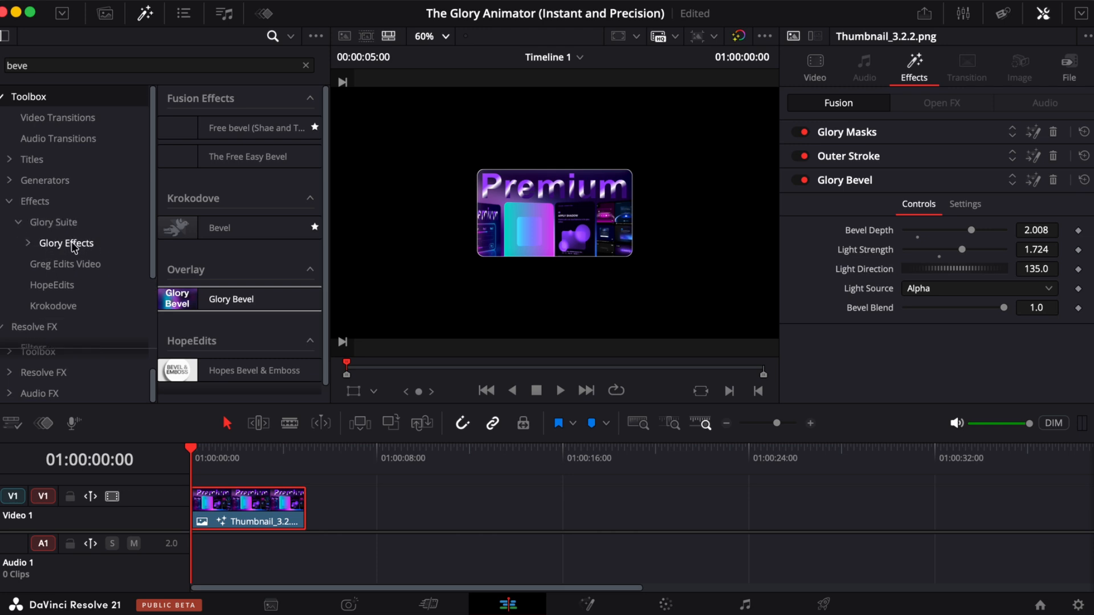
left_click(28, 244)
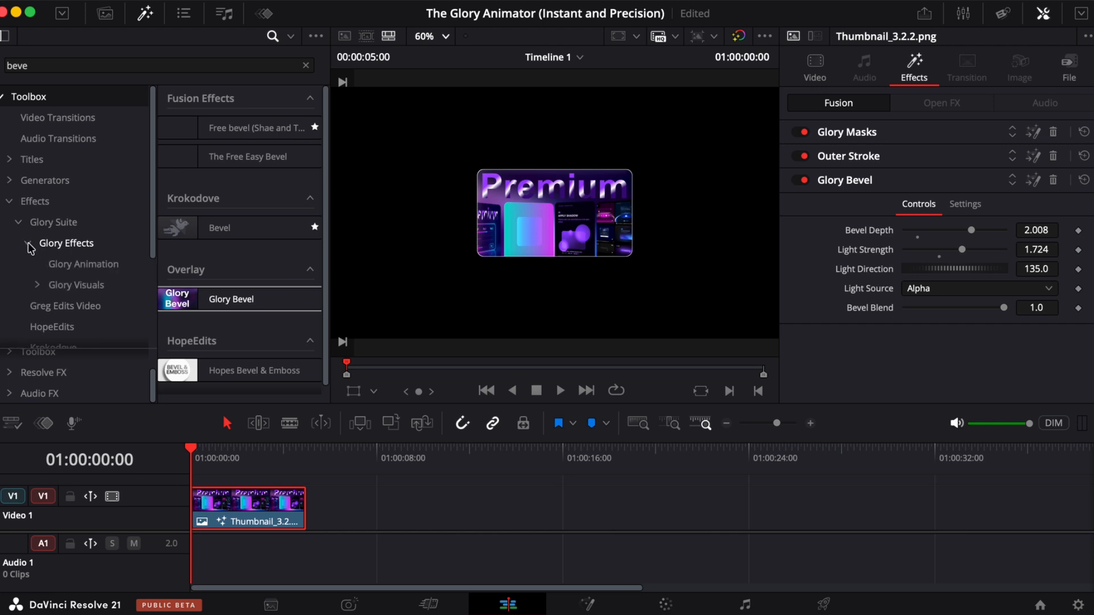
left_click(57, 264)
left_click(306, 66)
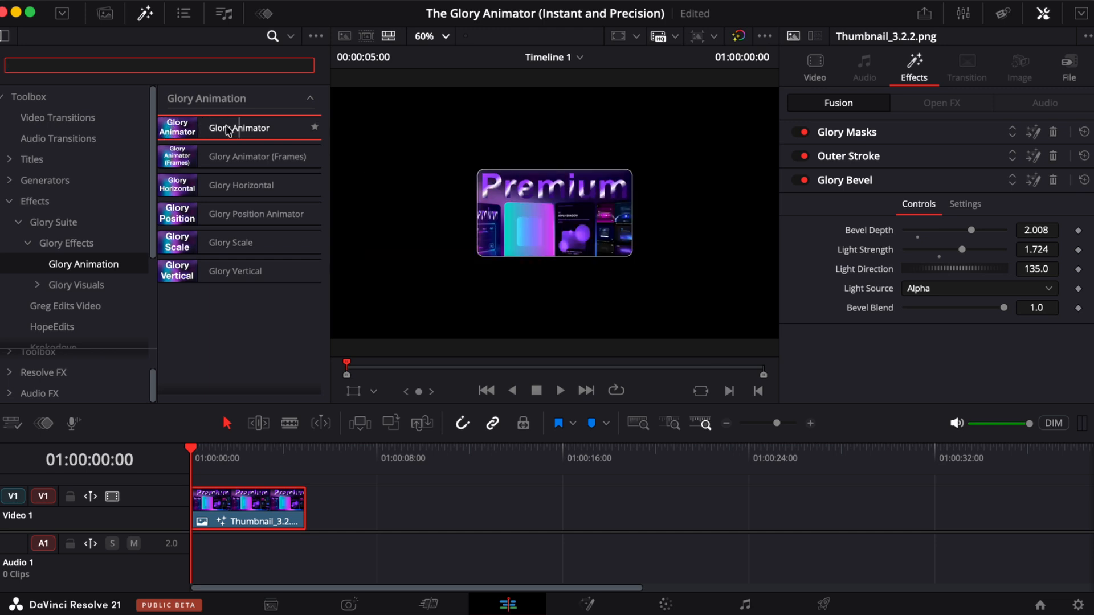
left_click(184, 133)
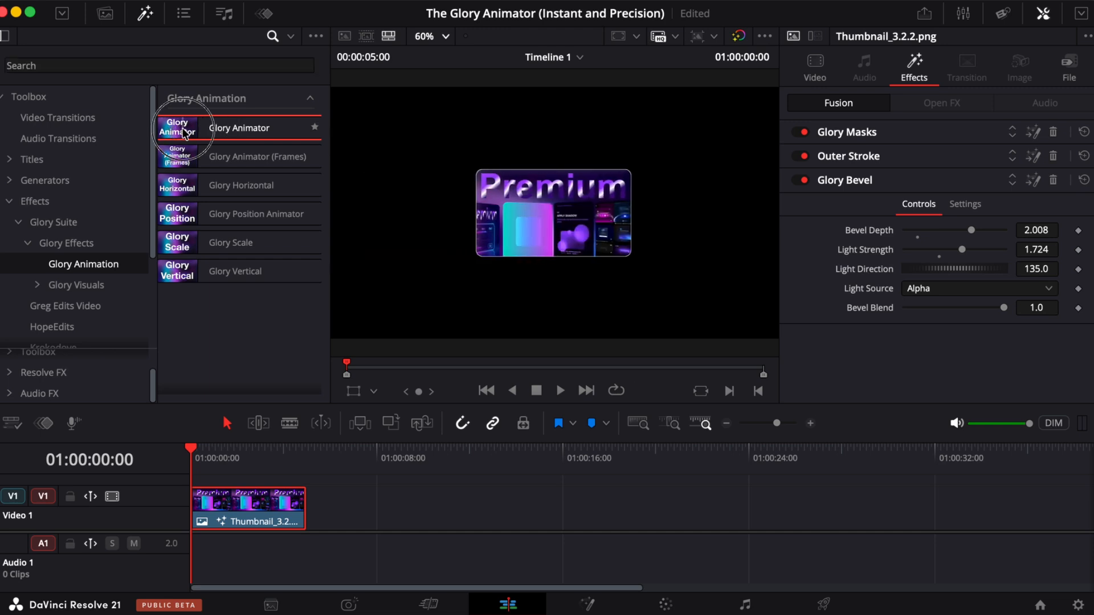
left_click_drag(184, 133, 221, 515)
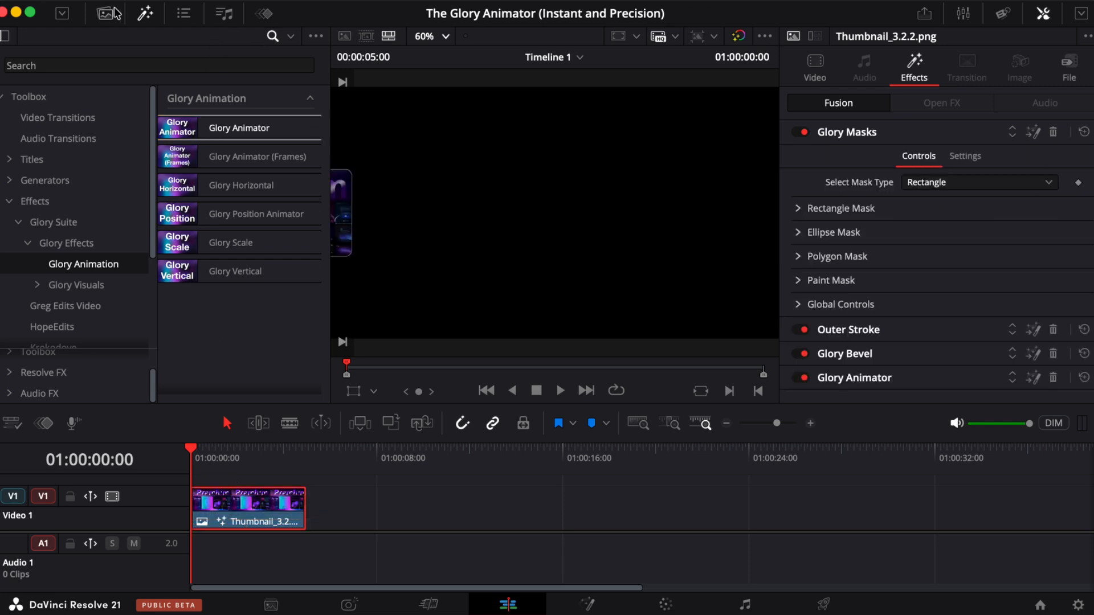
left_click(144, 13)
Play the thumbnail clip from the start to preview its Glory Animator entrance animation
key("space")
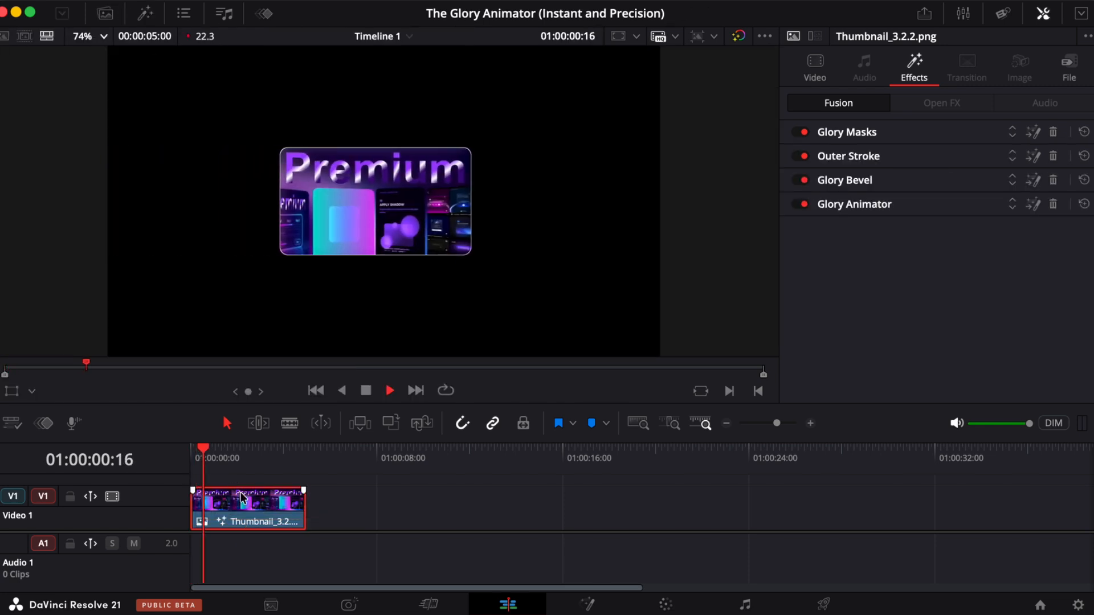
left_click(194, 454)
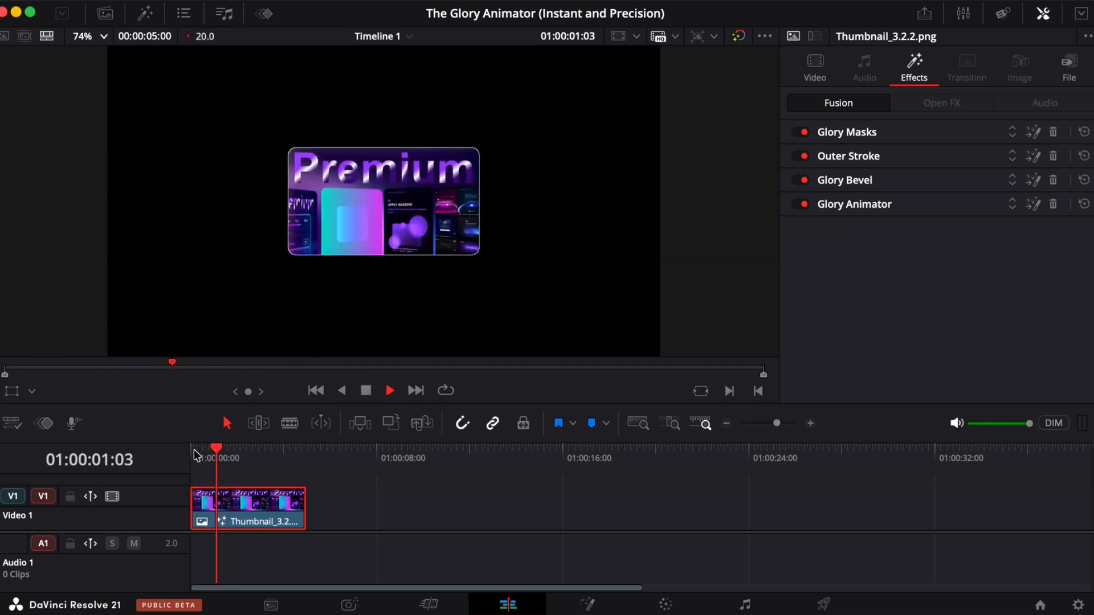
key("space")
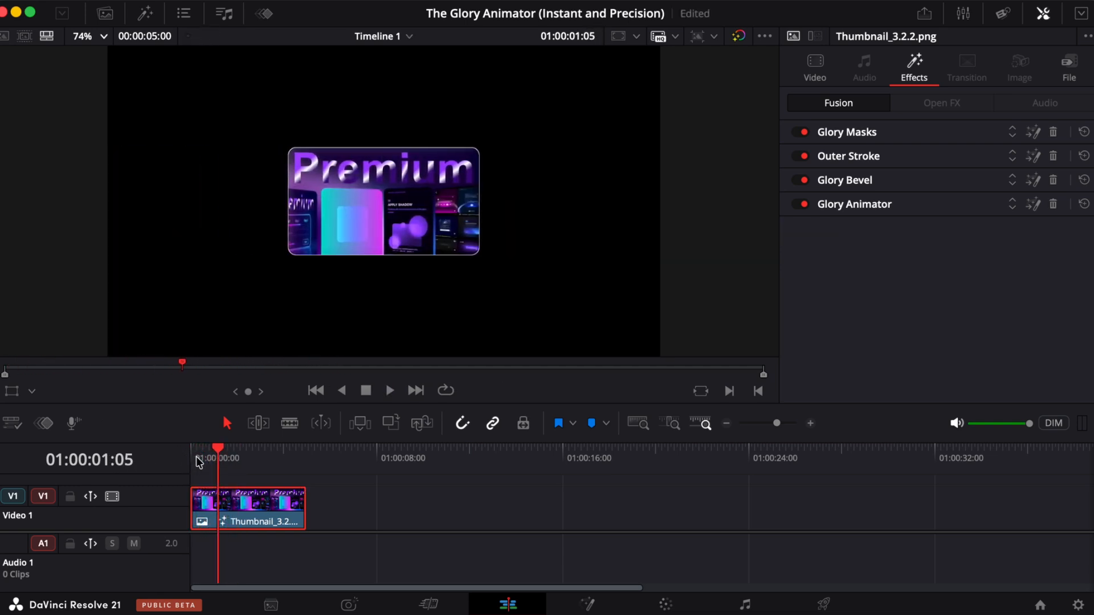
Replay the thumbnail clip from its start and open Glory Animator's Animation Direction settings
left_click(193, 454)
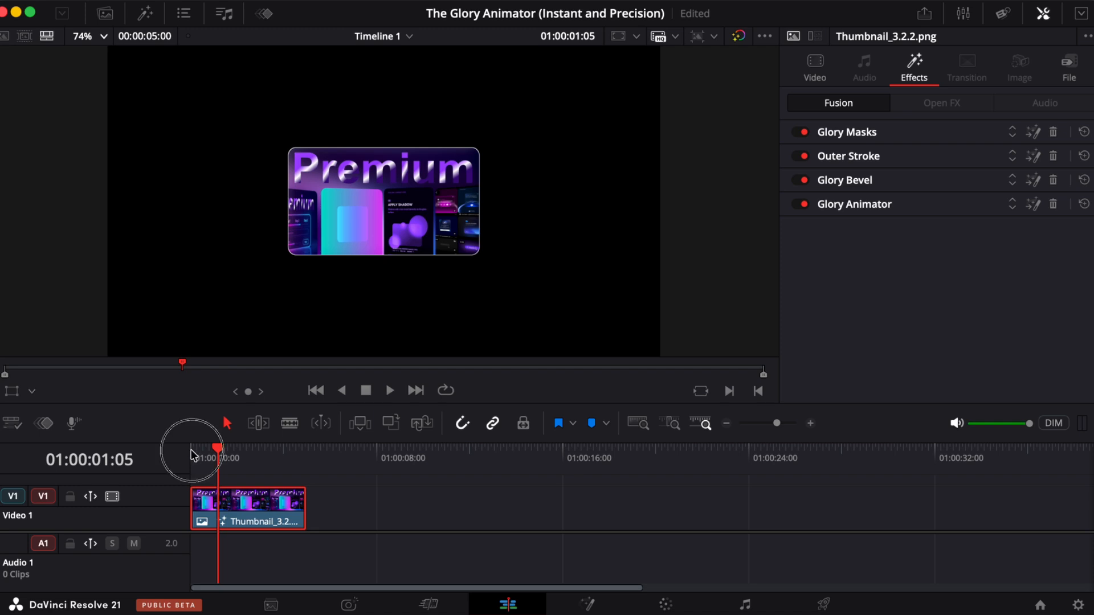
key("space")
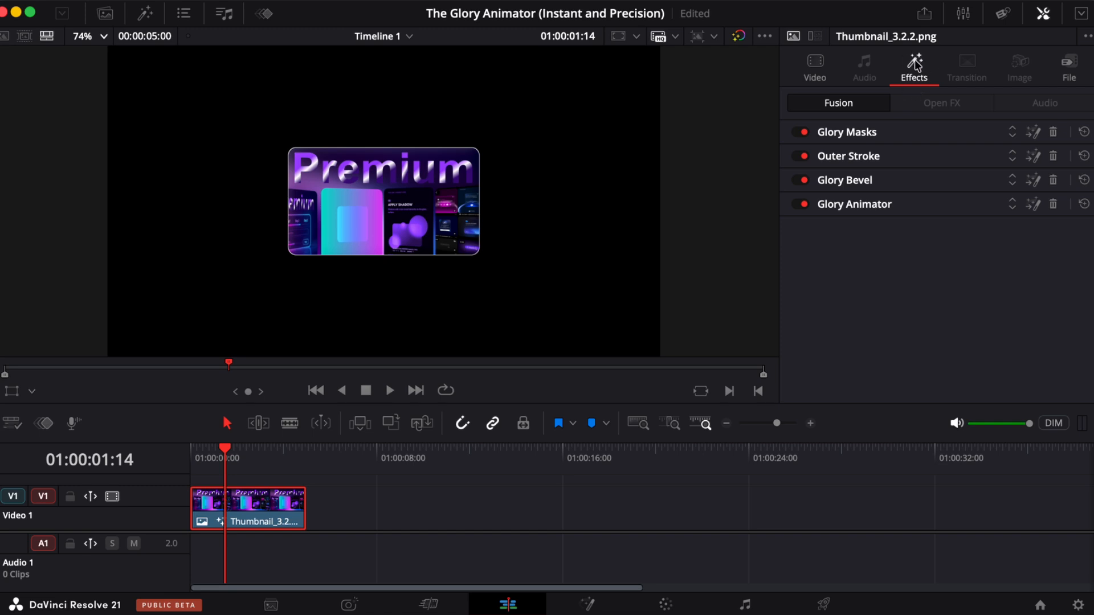
left_click(850, 206)
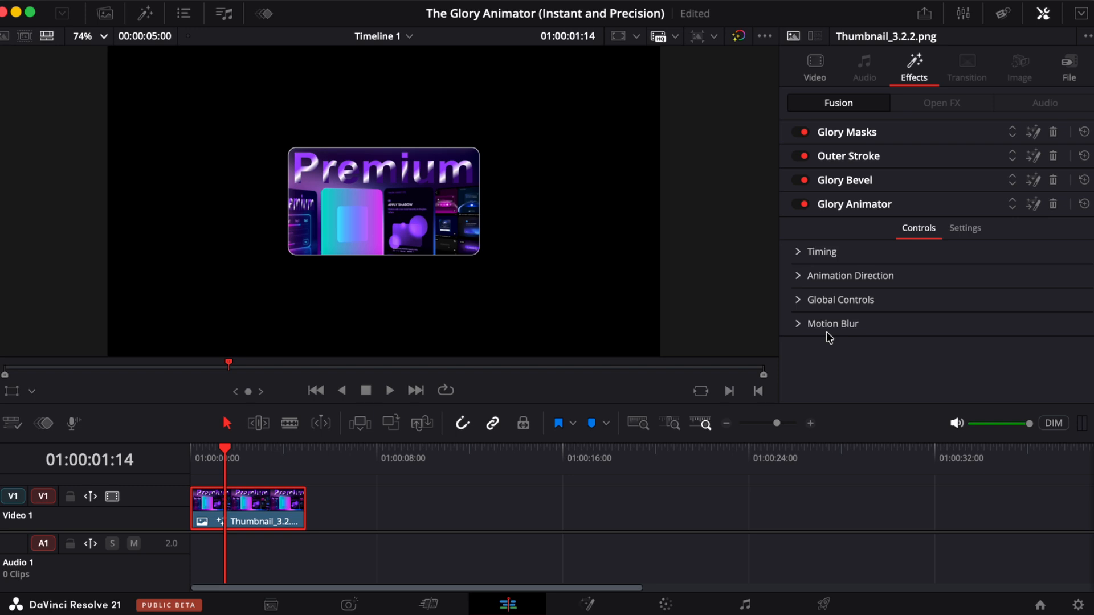
left_click(799, 277)
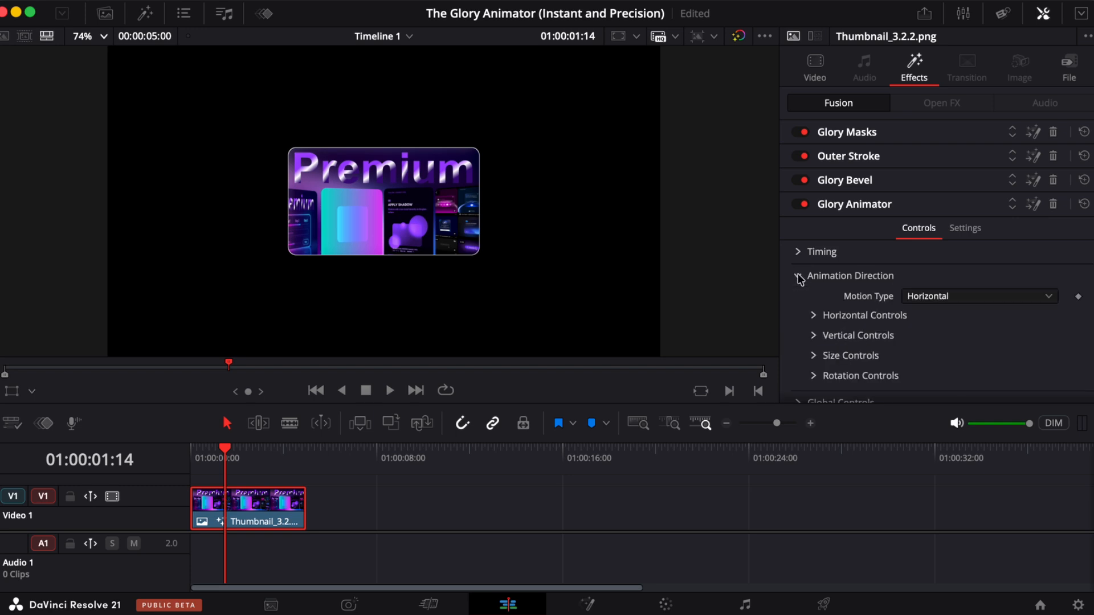
Review the available motion types and play the clip from its start with the Horizontal motion
left_click(1036, 298)
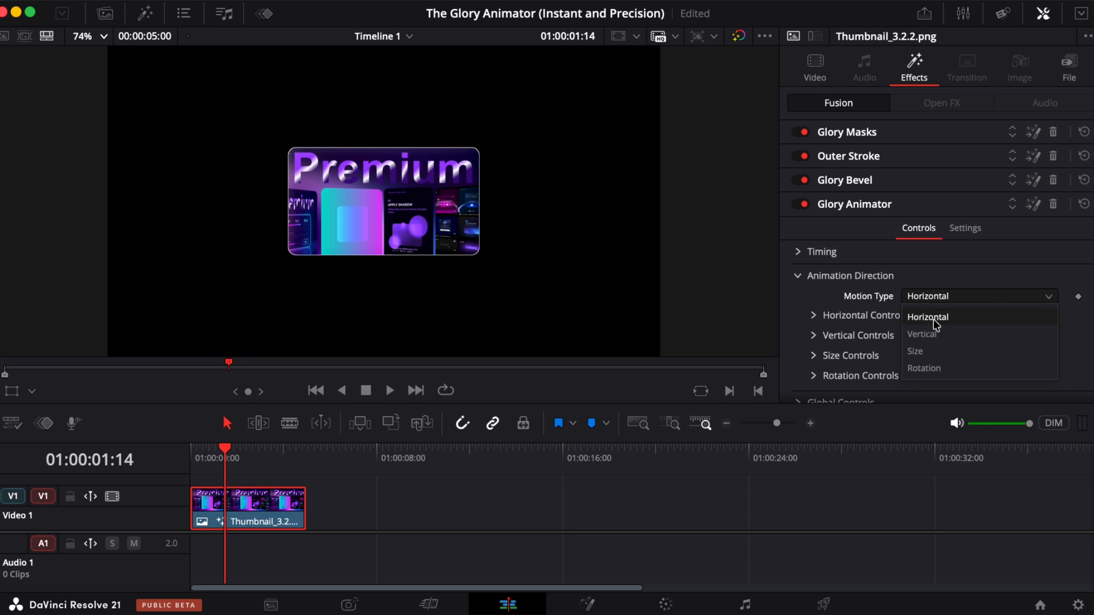
left_click(188, 451)
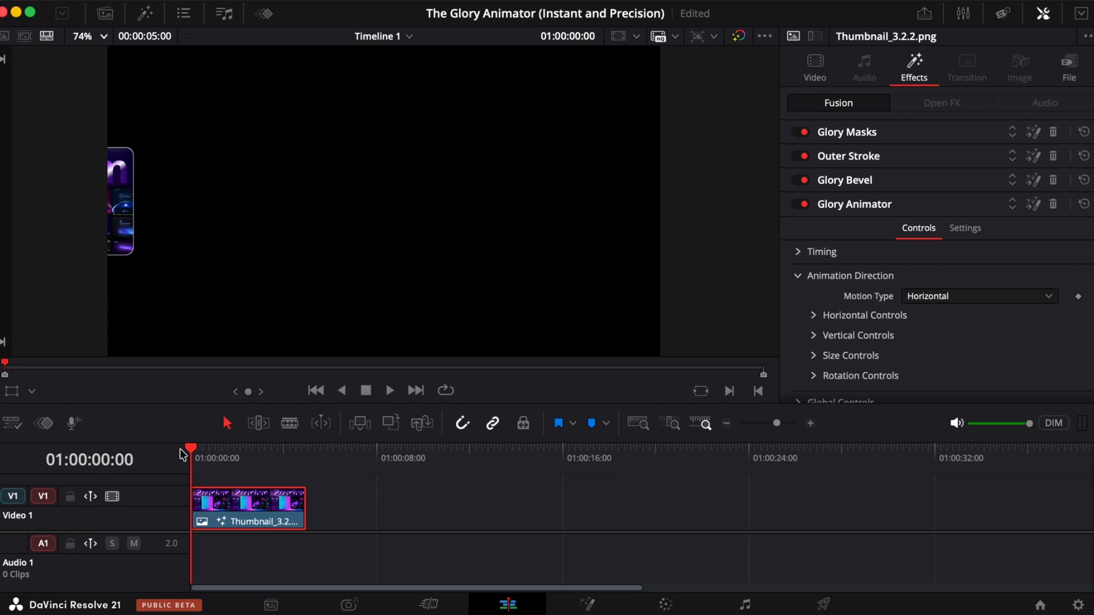
key("space")
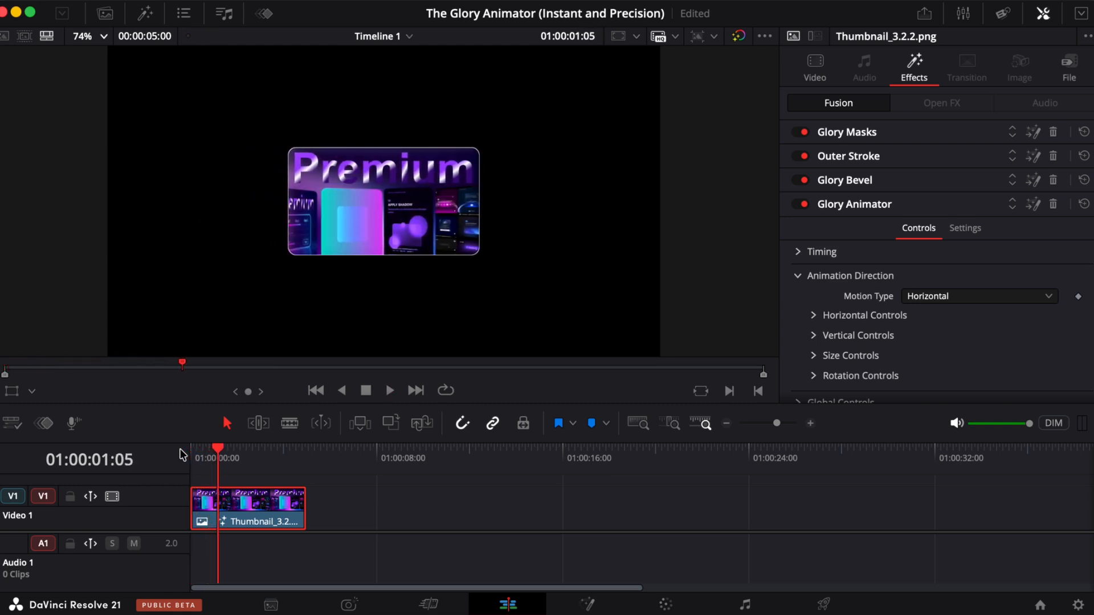
Set Glory Animator's motion type to Vertical and preview the clip from its start
left_click(997, 298)
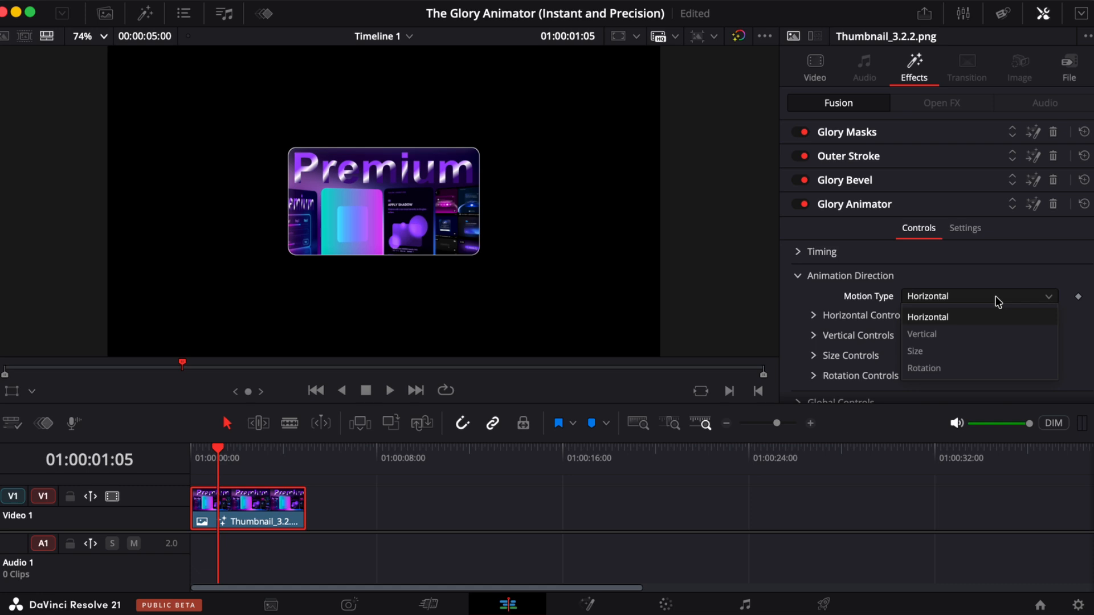
left_click(927, 336)
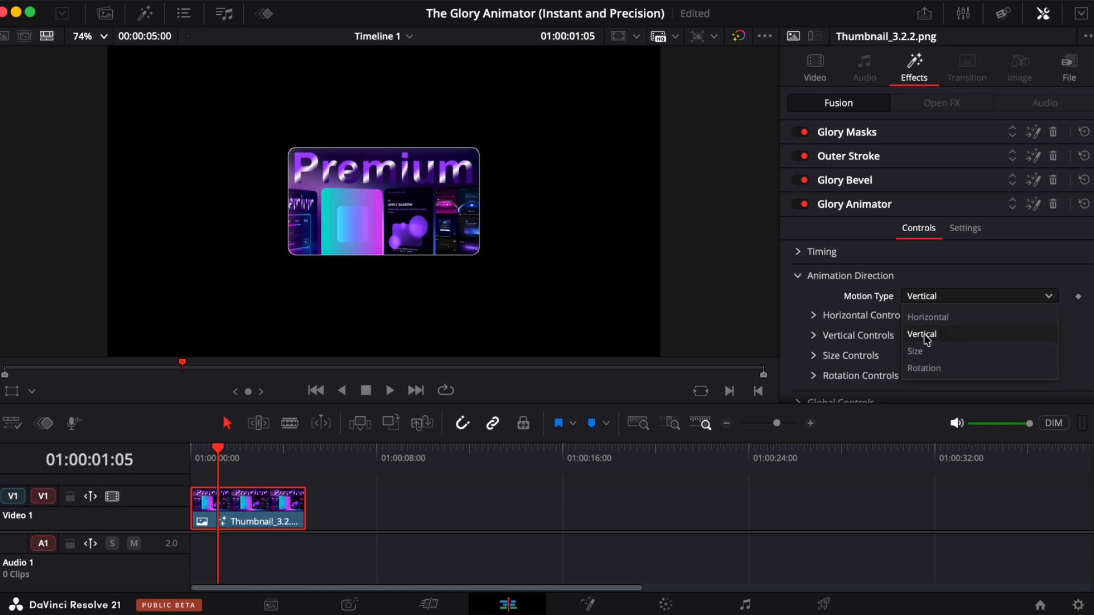
left_click(191, 450)
key("space")
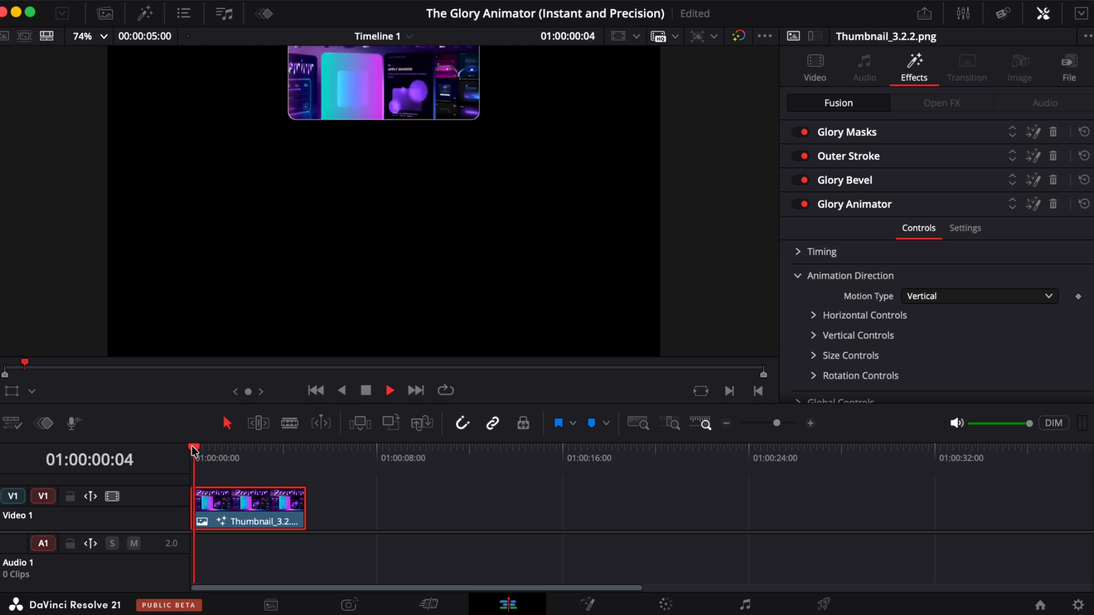
key("space")
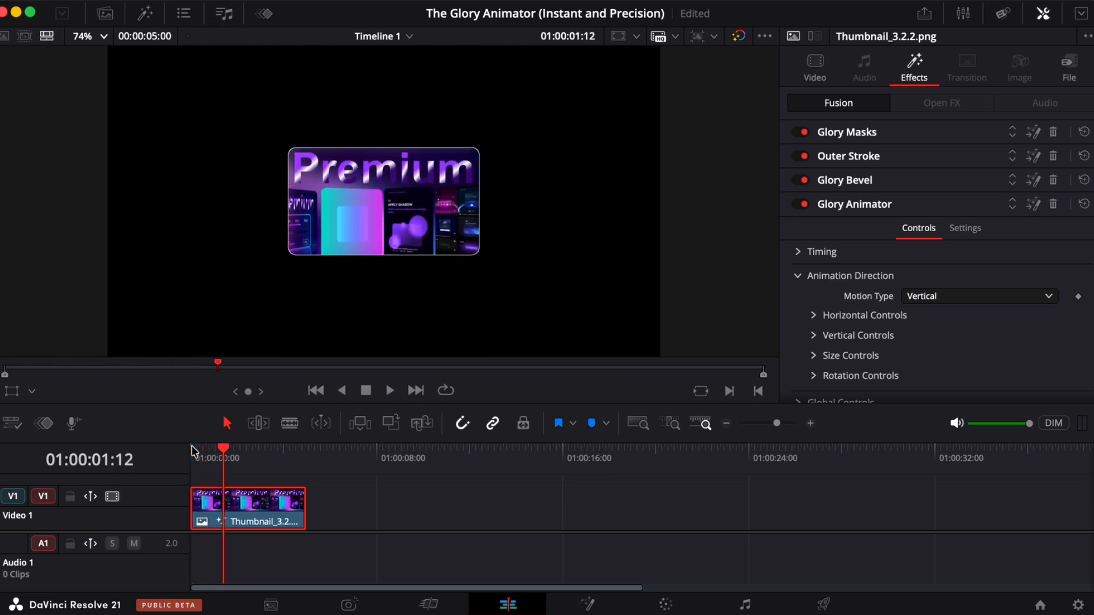
Set Glory Animator's motion type to Size and preview the clip from its start
left_click(952, 297)
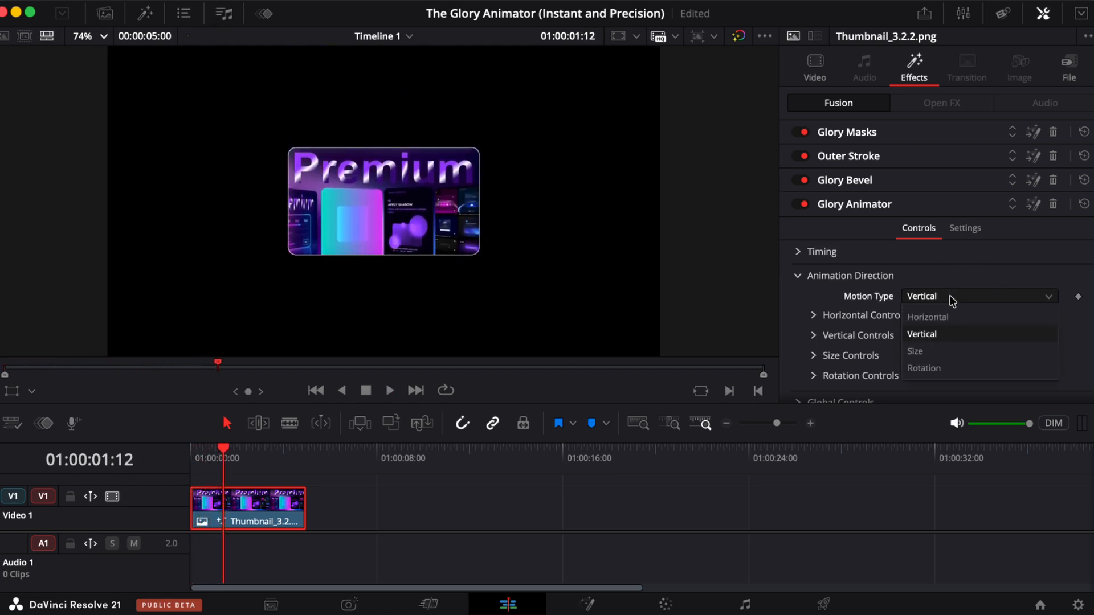
left_click(924, 351)
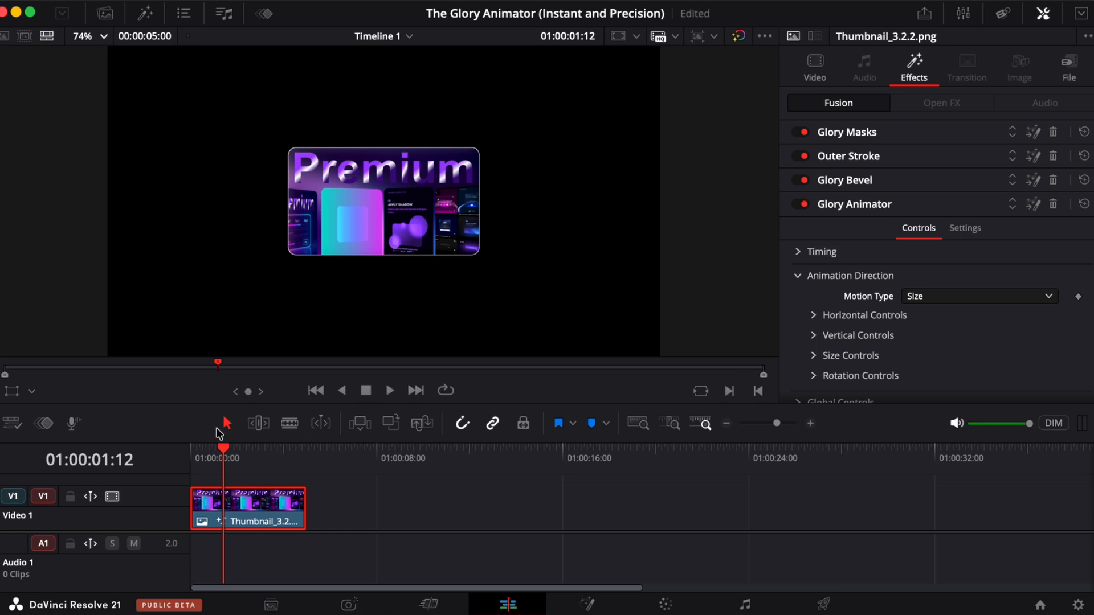
key("Home")
key("space")
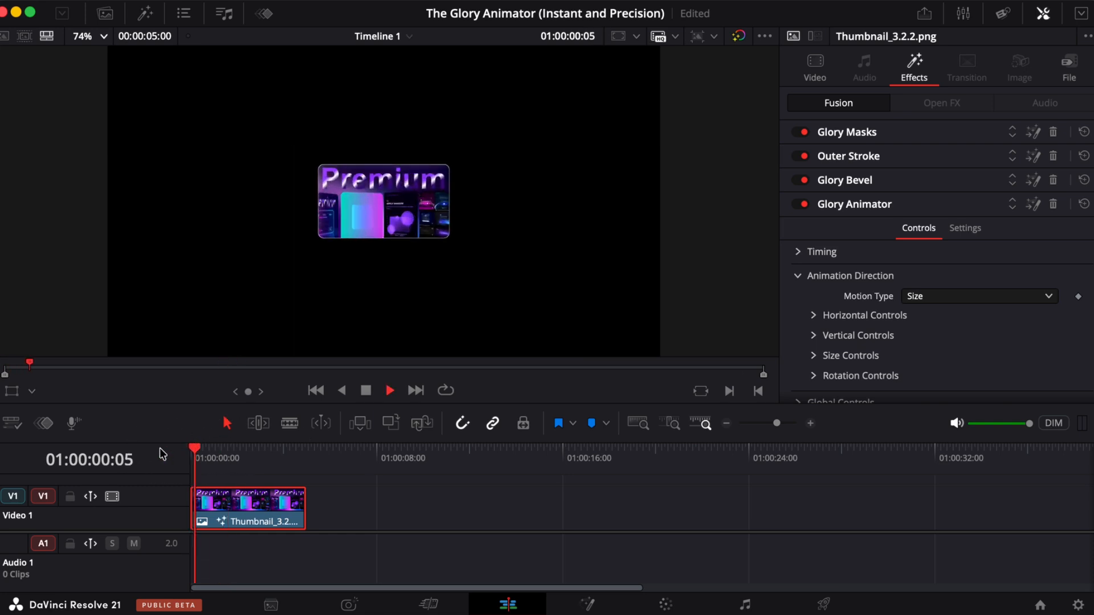
key("space")
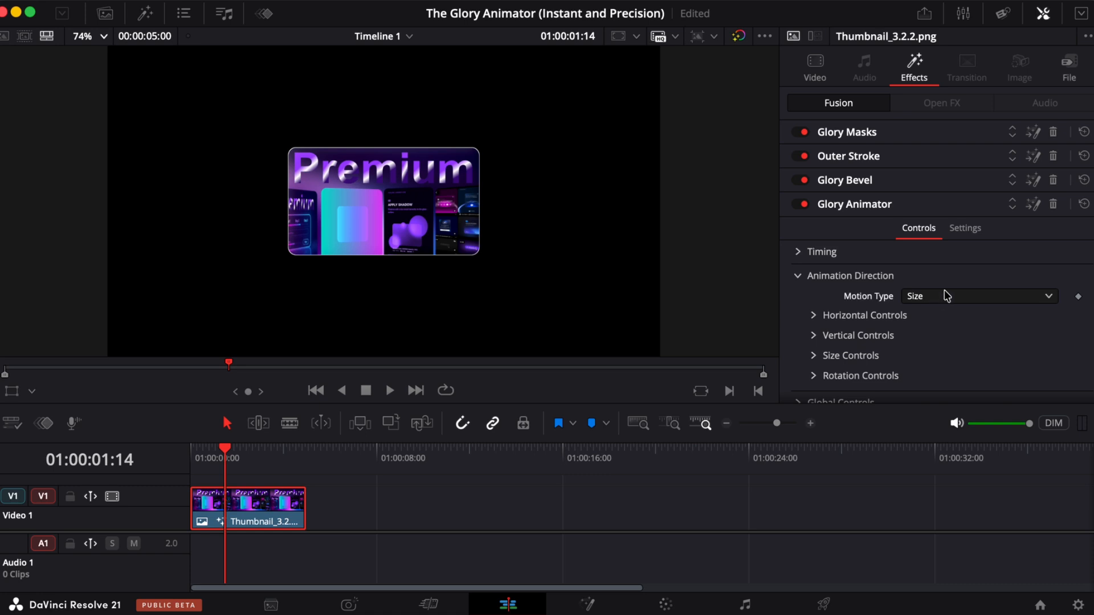
Set Glory Animator's motion type to Rotation and preview the clip from its start
left_click(935, 303)
left_click(931, 369)
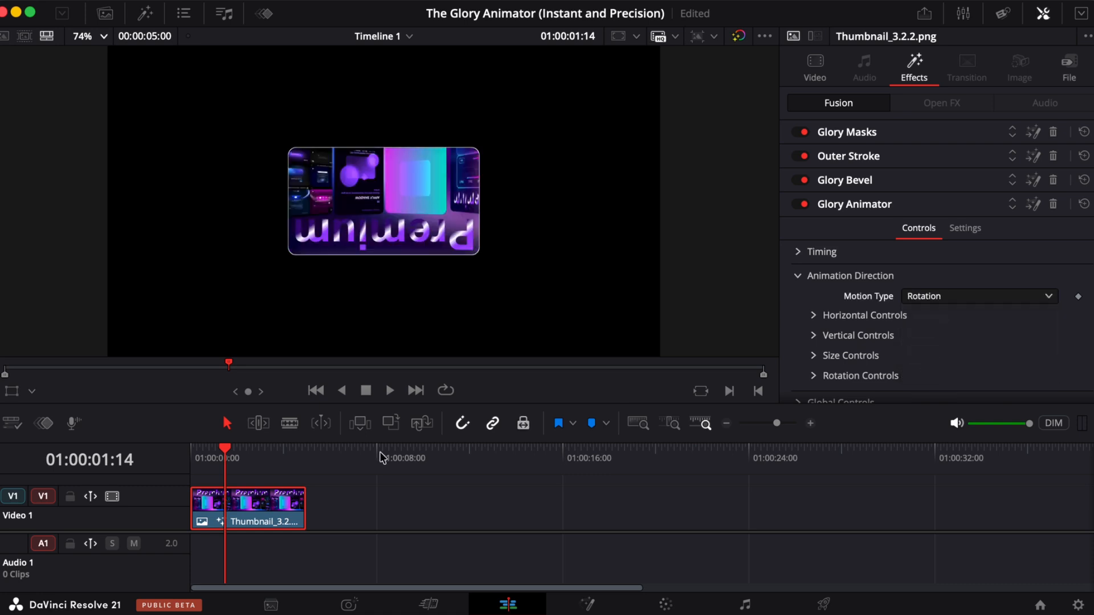
left_click(192, 450)
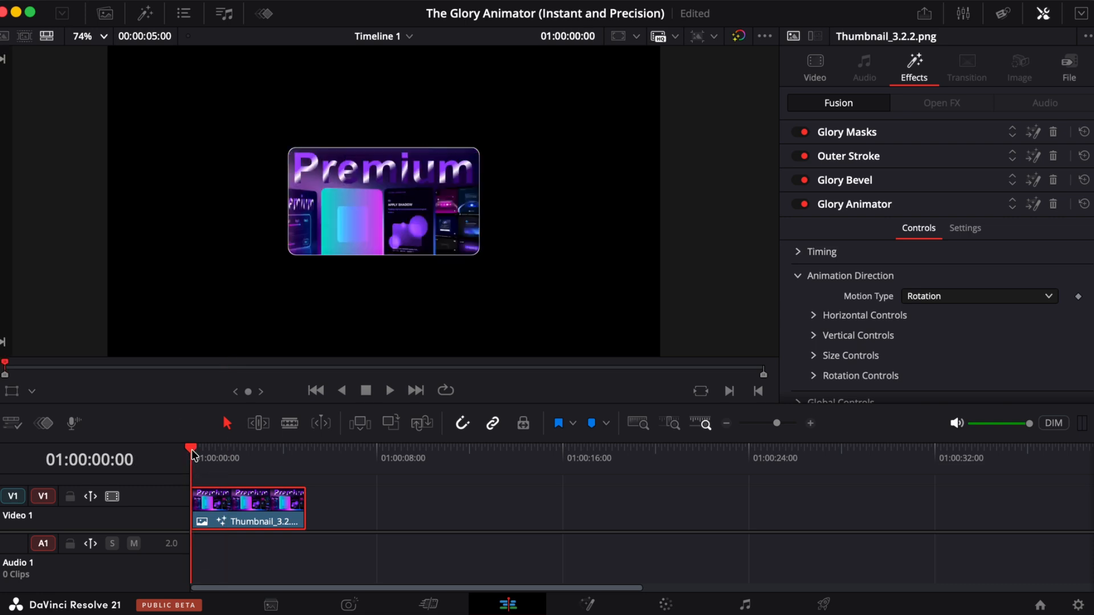
key("space")
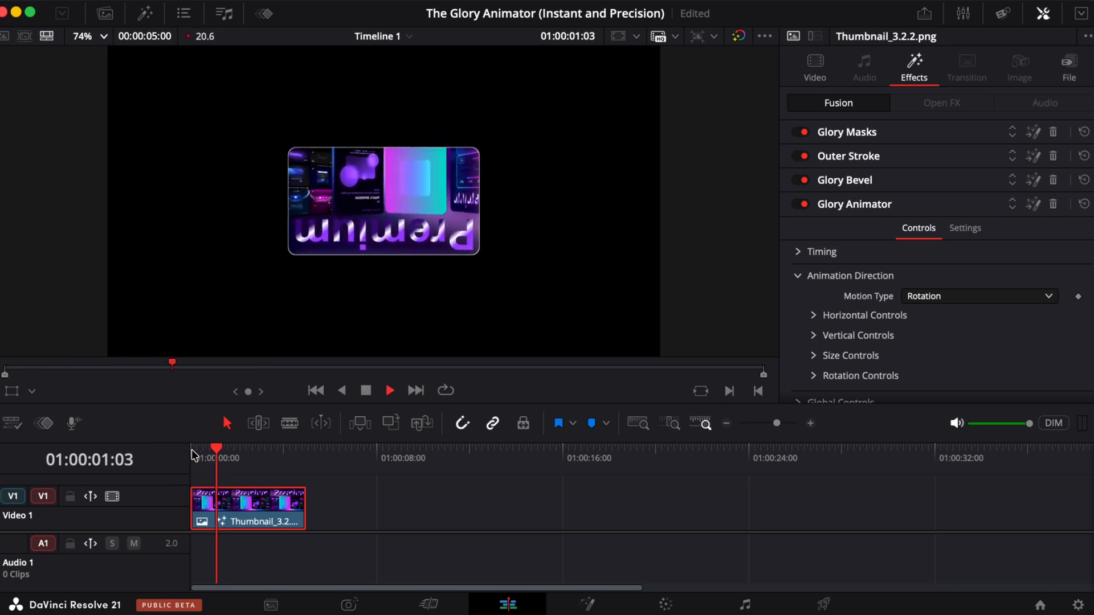
key("space")
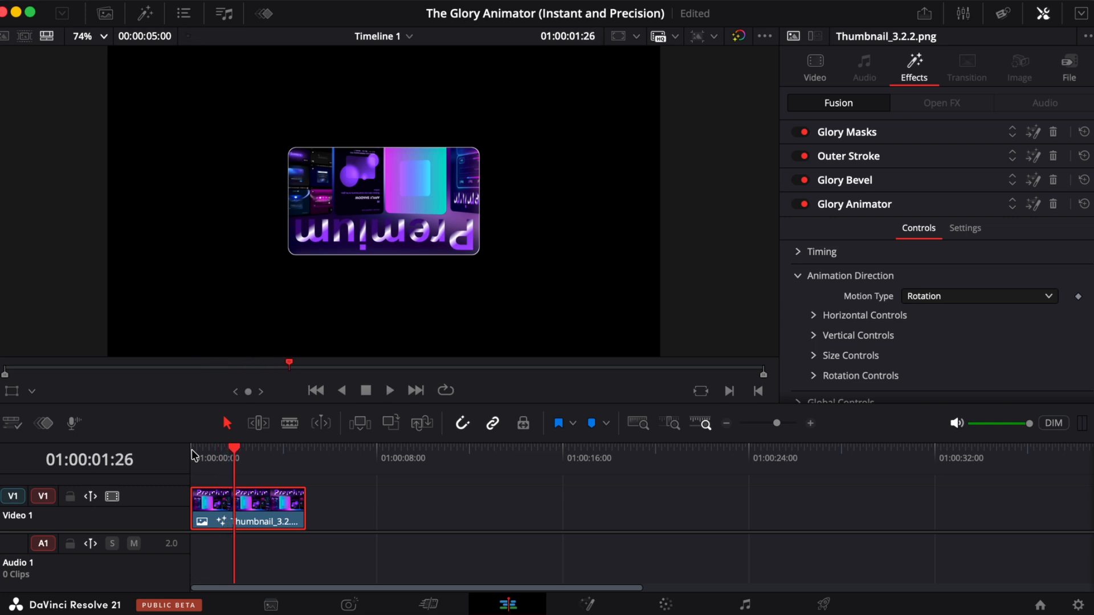
Set the motion type back to Horizontal, showing its Horizontal Controls, and replay the clip from its start
left_click(938, 297)
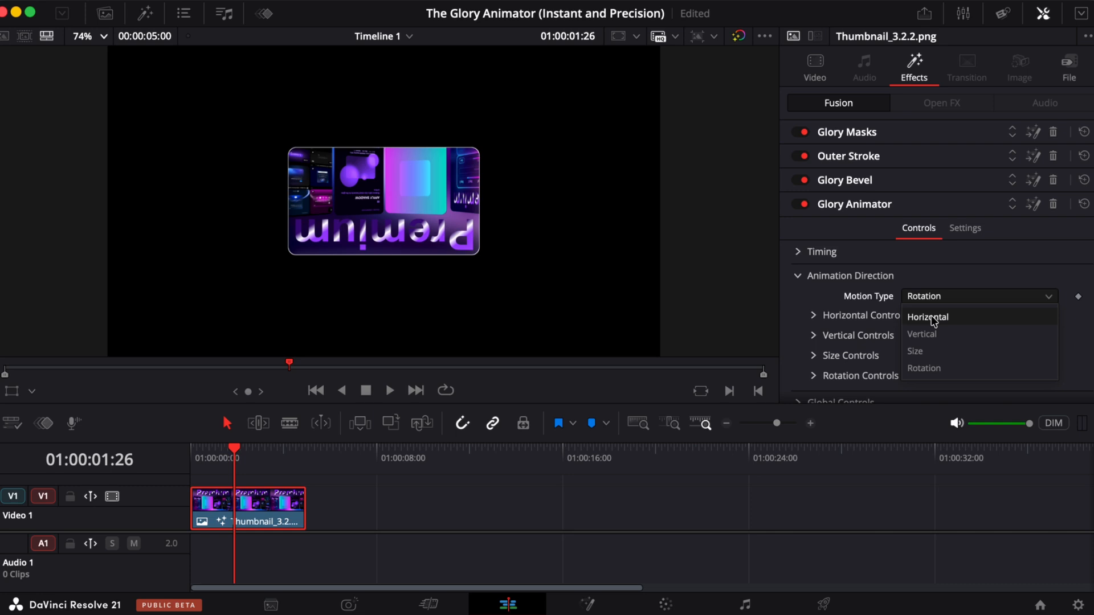
left_click(934, 318)
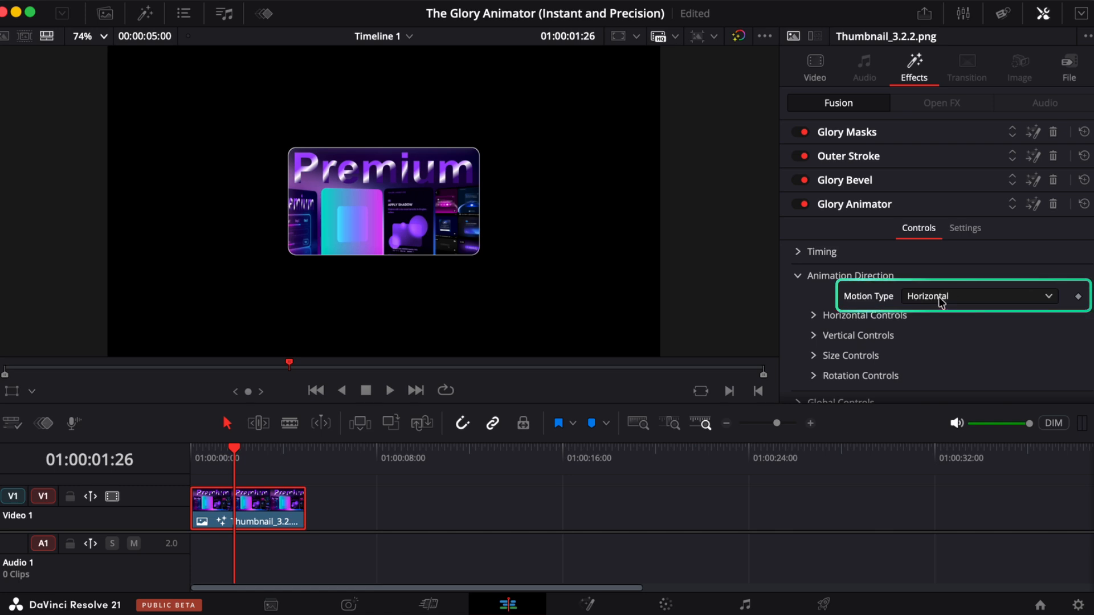
left_click(816, 315)
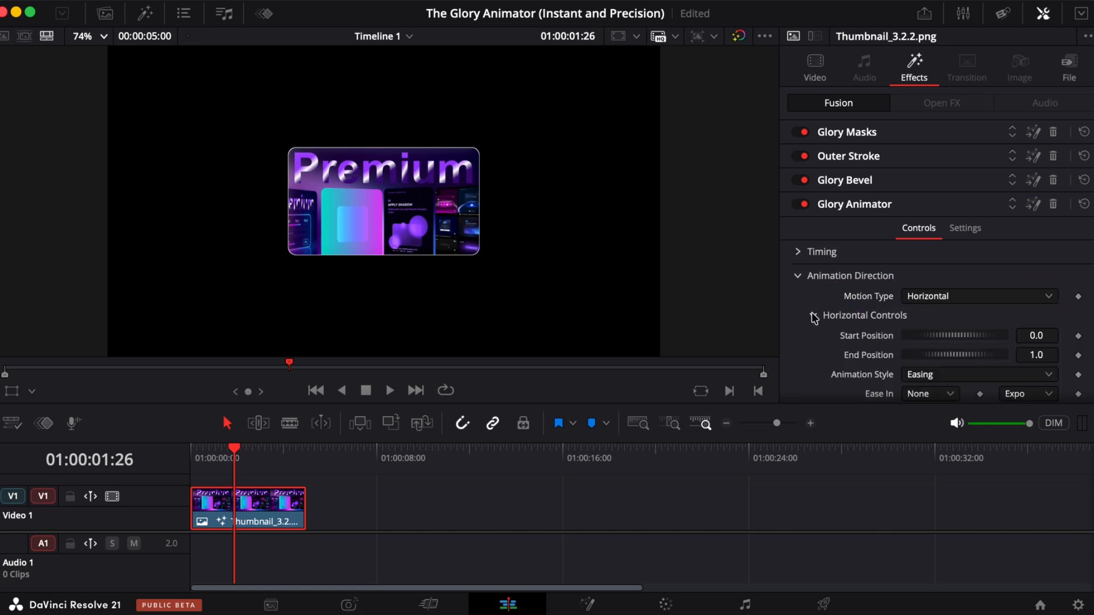
scroll(929, 365, "down", 3)
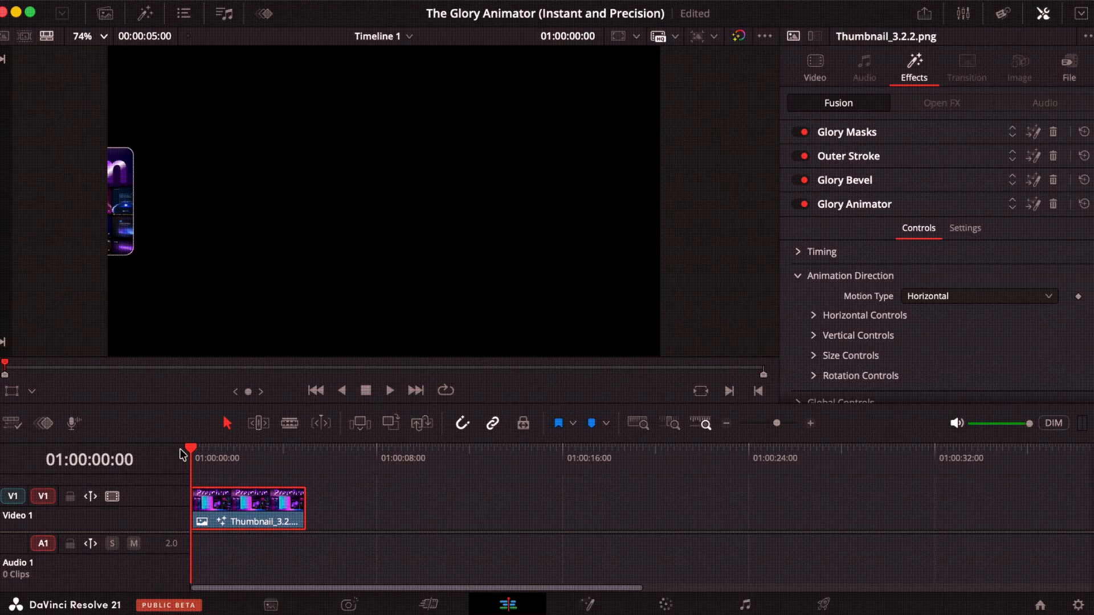
key("space")
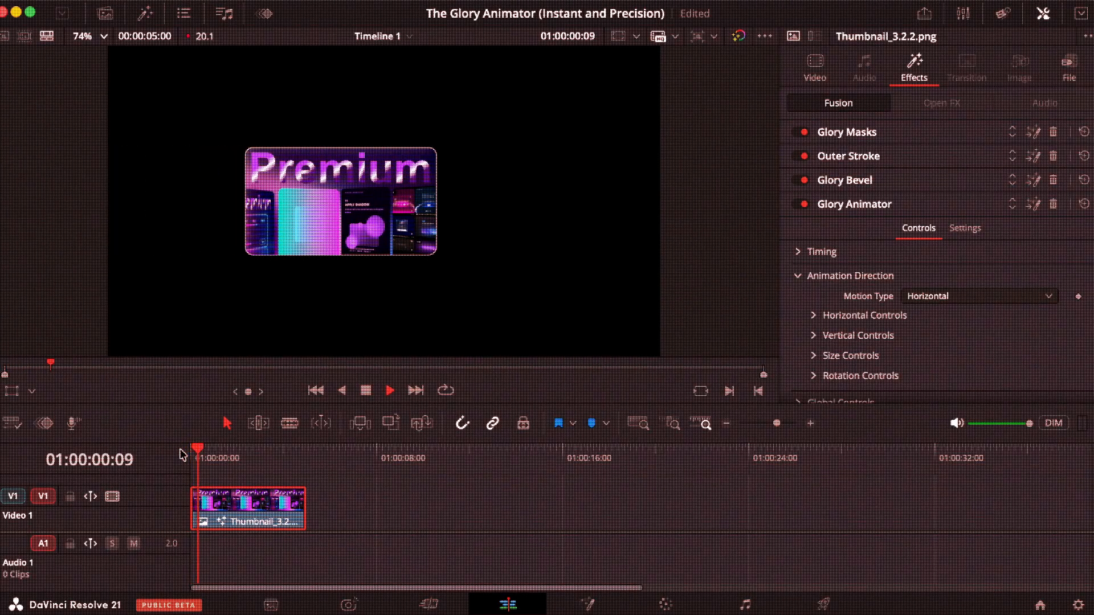
key("Home")
key("space")
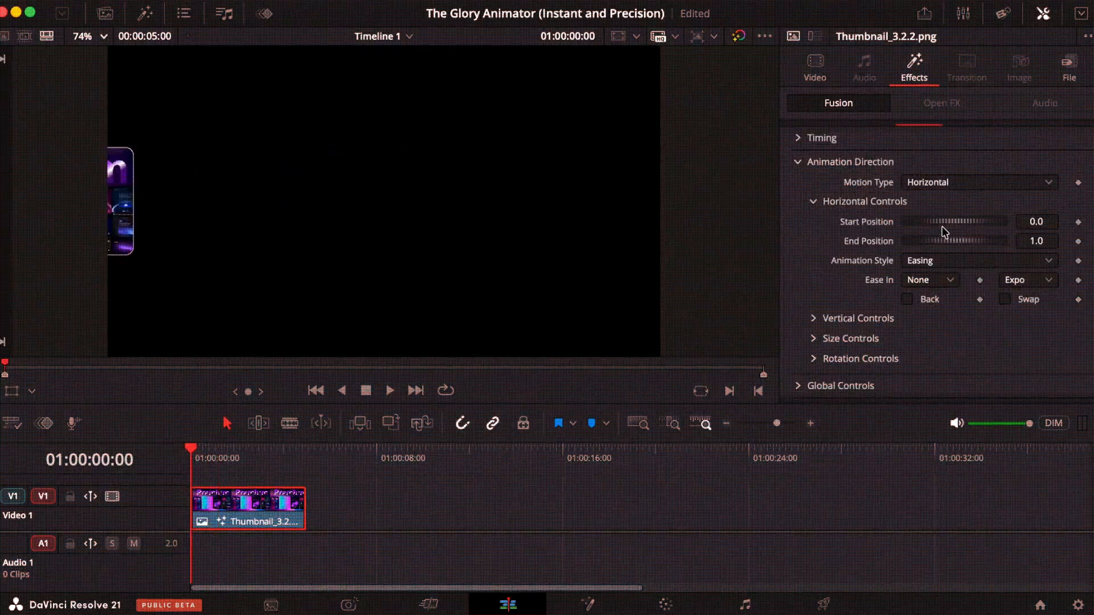
Set the horizontal Start Position to 0.58 and, checked at 01:00:03:09 in the clip, the End Position to 0.739
left_click_drag(931, 221, 935, 223)
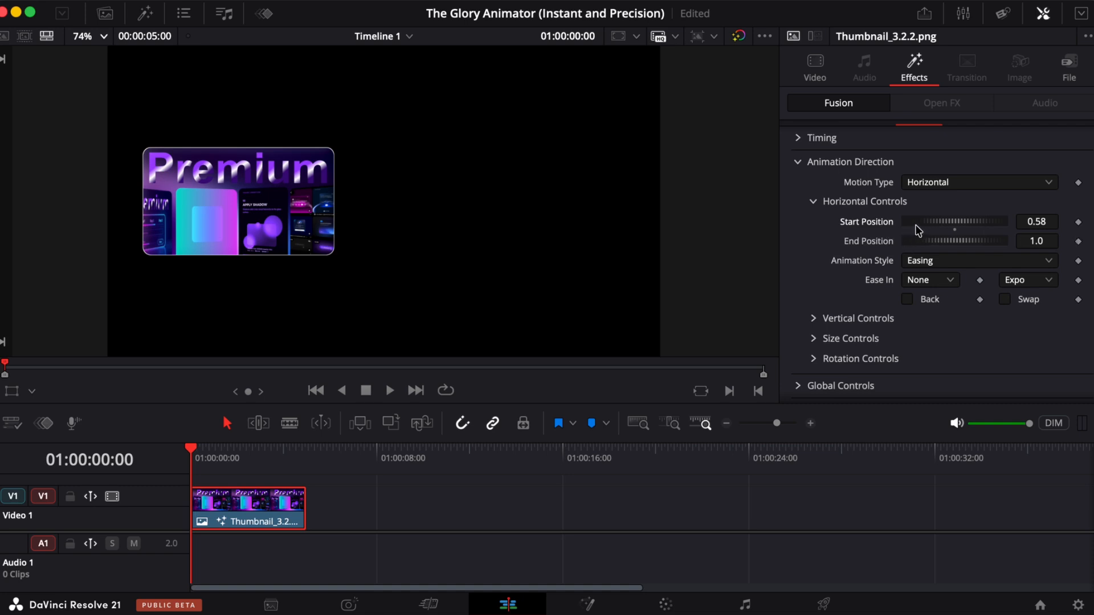
left_click(268, 453)
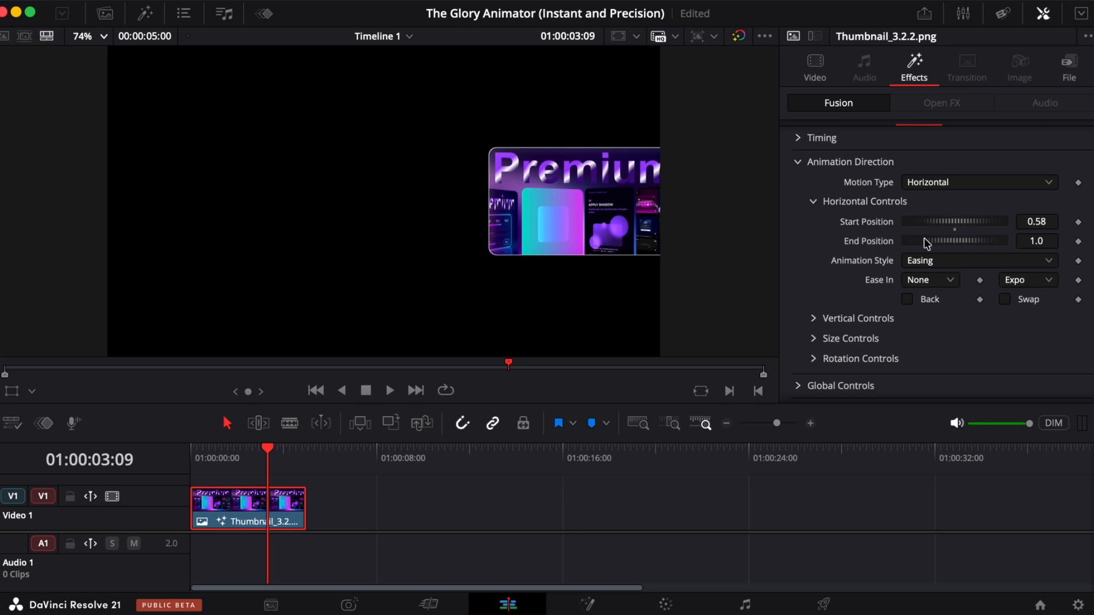
left_click_drag(981, 246, 978, 248)
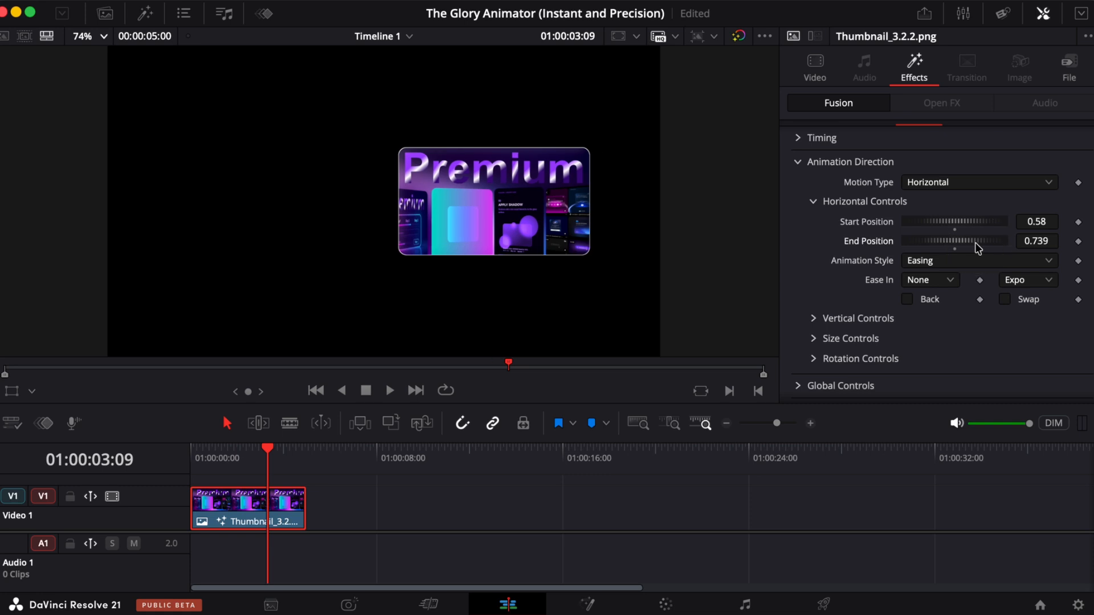
Play the clip from 01:00:00:00 to preview the horizontal motion between the adjusted start and end positions
left_click(267, 448)
left_click_drag(268, 448, 196, 462)
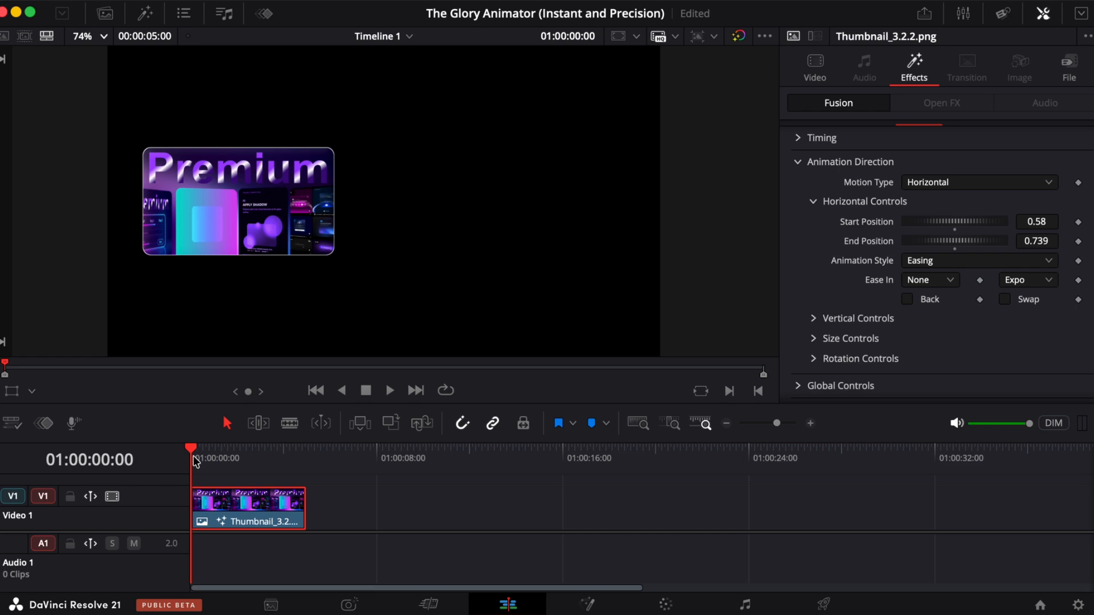
key("space")
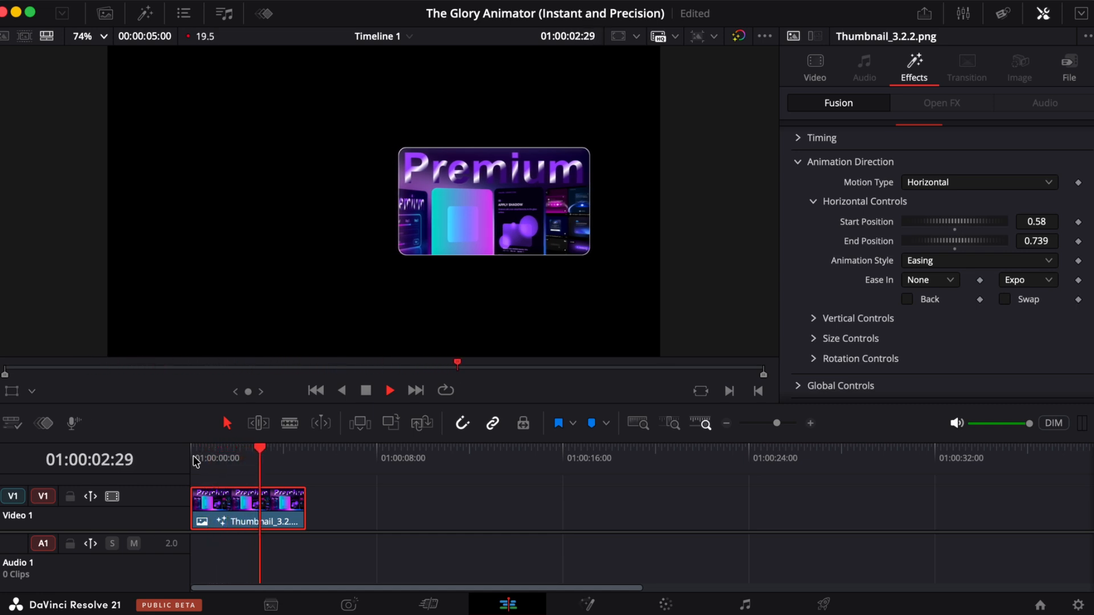
key("space")
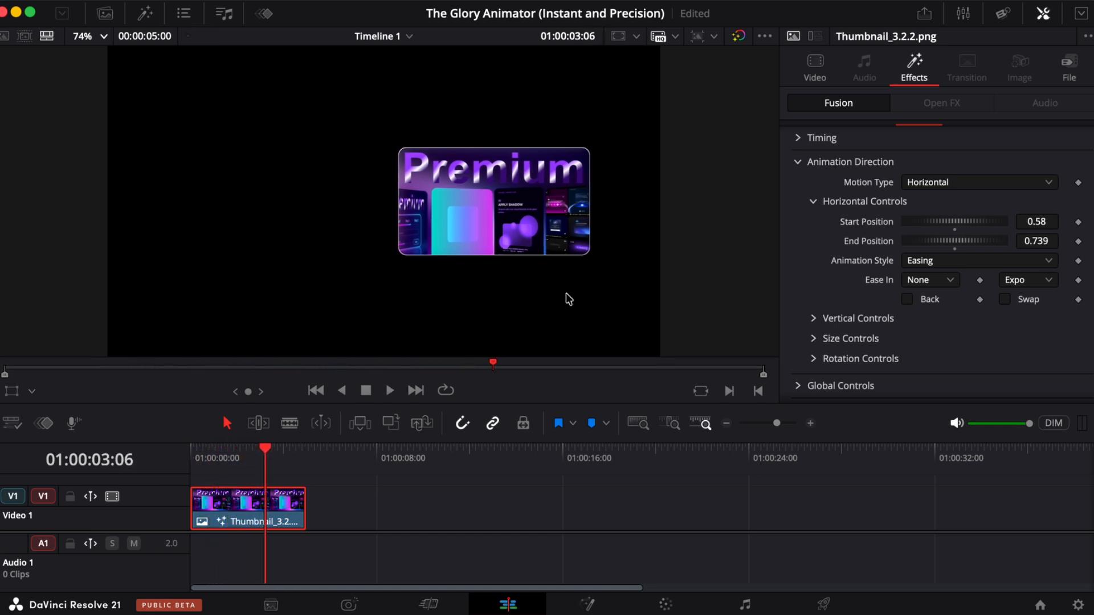
Collapse Animation Direction, show Glory Animator's Timing controls and play the clip briefly from its start
left_click(798, 165)
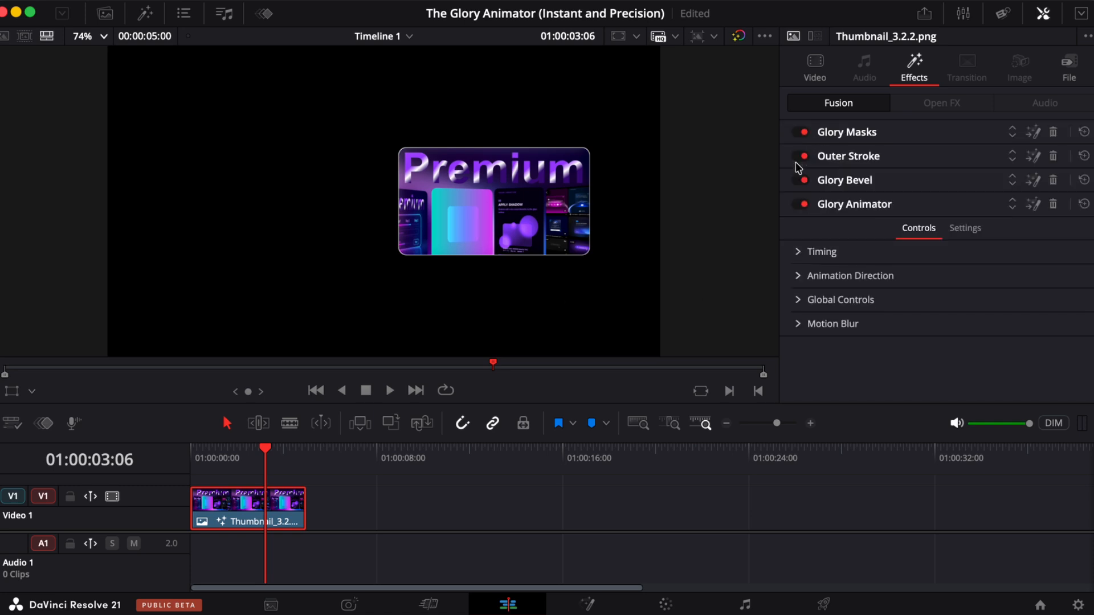
left_click(798, 252)
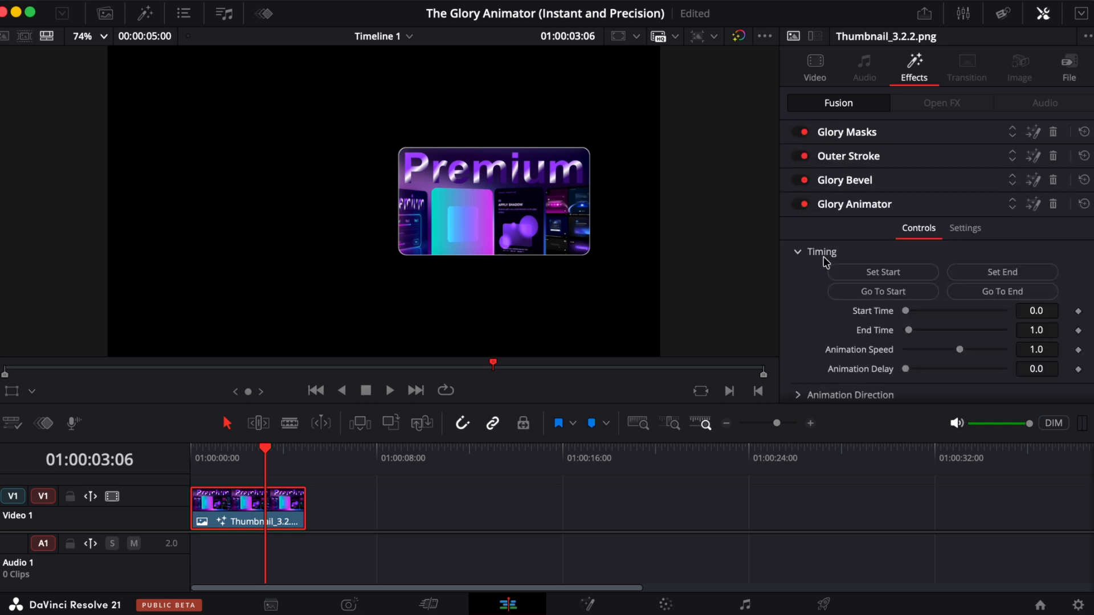
scroll(880, 294, "down", 2)
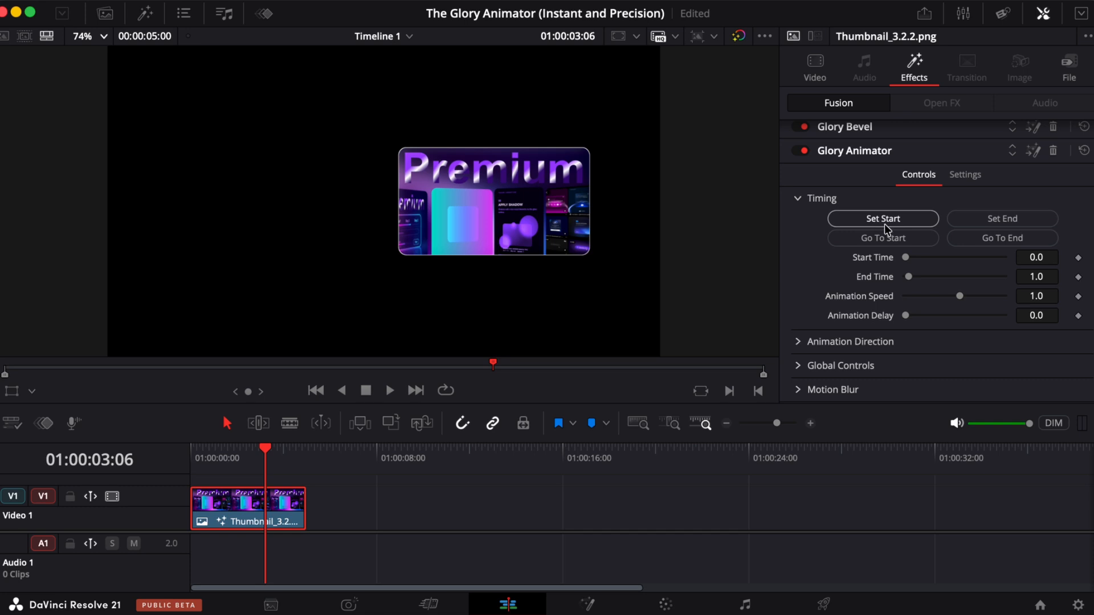
left_click(193, 453)
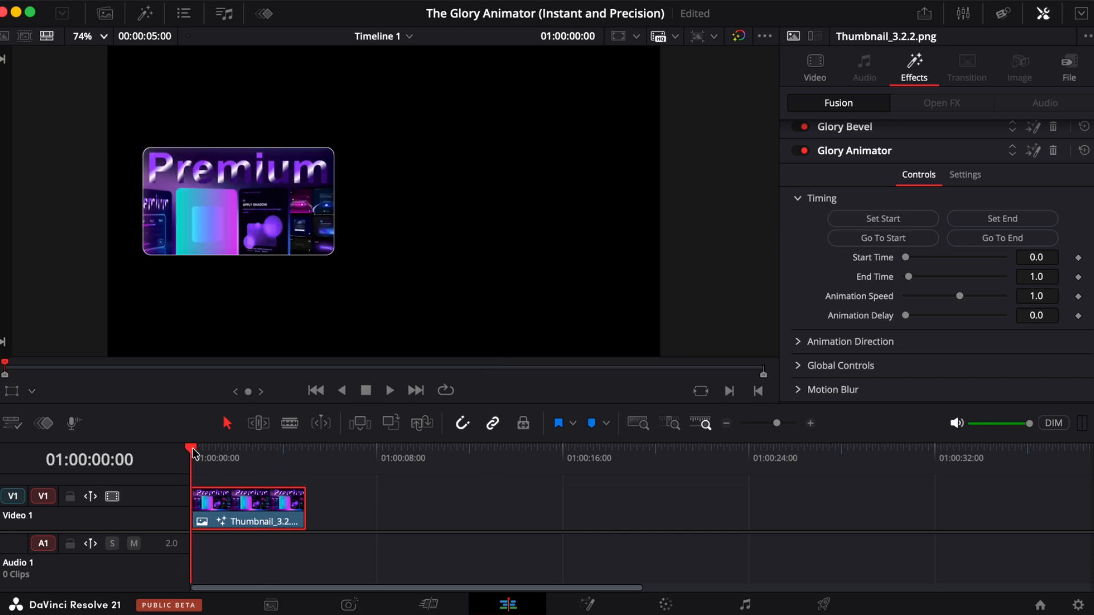
key("space")
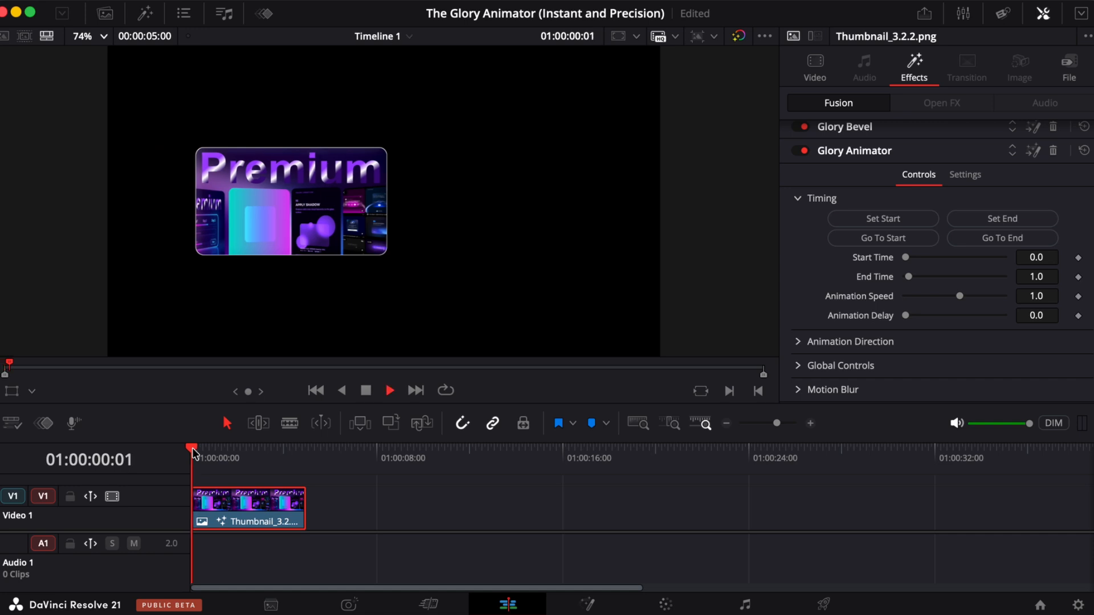
key("space")
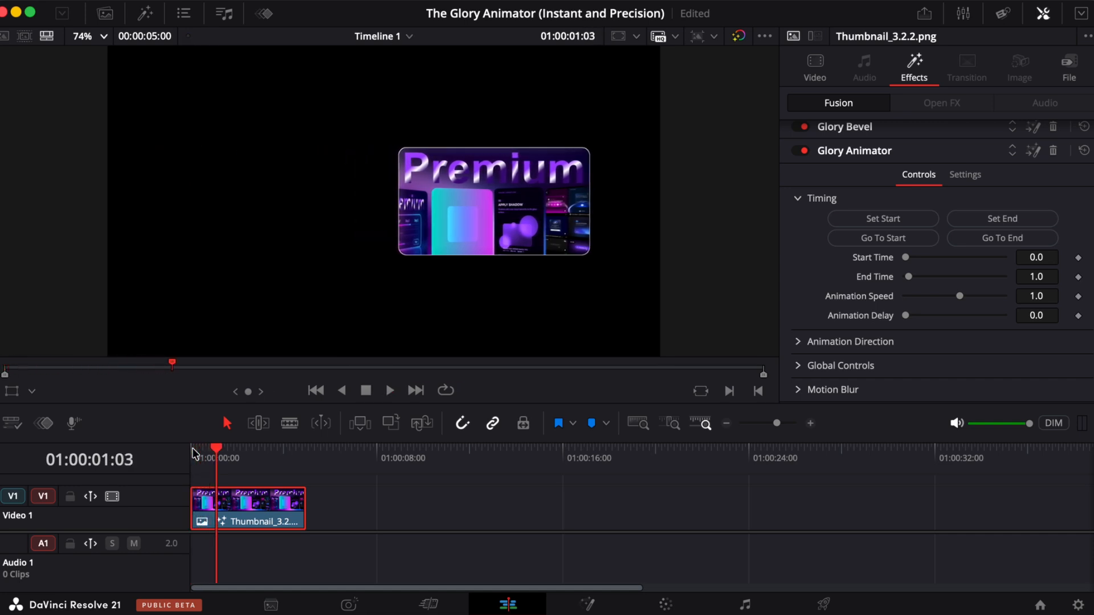
Advance frame by frame from the clip's start to 01:00:00:28 and set the animation's start there
left_click(193, 453)
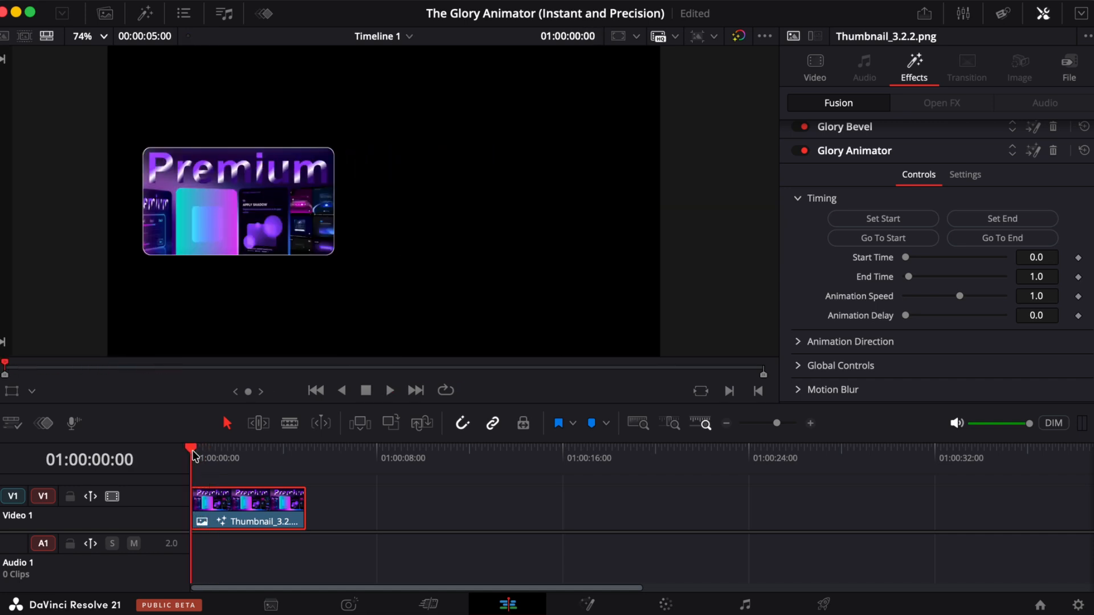
key("Right")
key("Right")
key("Right")
key("Right")
key("Right")
key("Right")
key("Right")
key("Right")
key("Right")
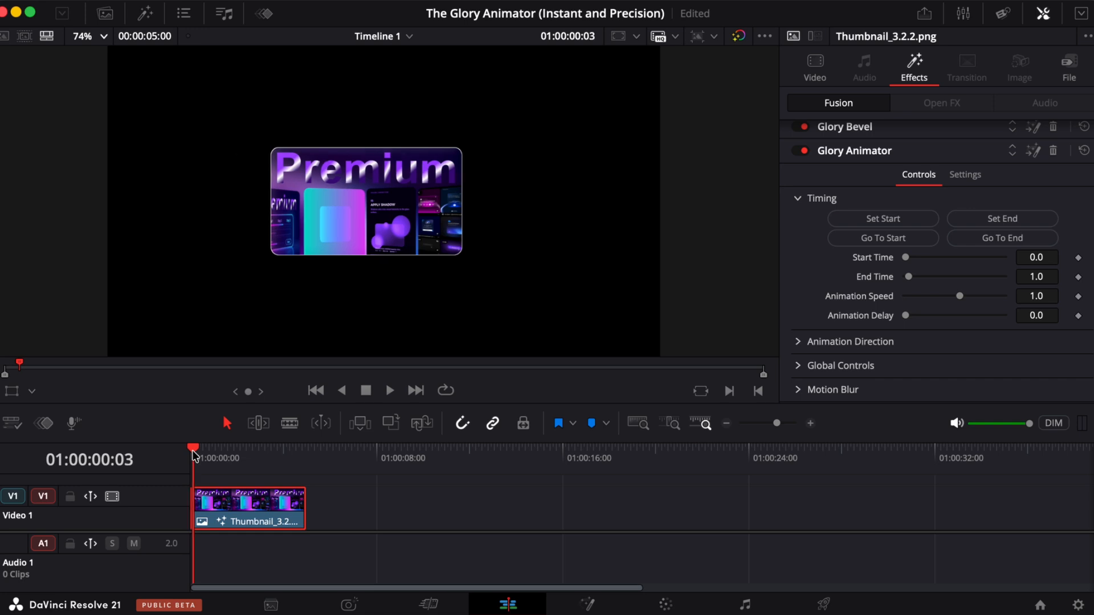
key("Right")
key("Right")
key("Right")
key("Right")
key("Right")
key("Right")
key("Right")
key("Right")
key("Right")
key("Right")
key("Right")
key("Right")
key("Right")
key("Right")
key("Right")
key("Right")
key("Right")
key("Right")
key("Right")
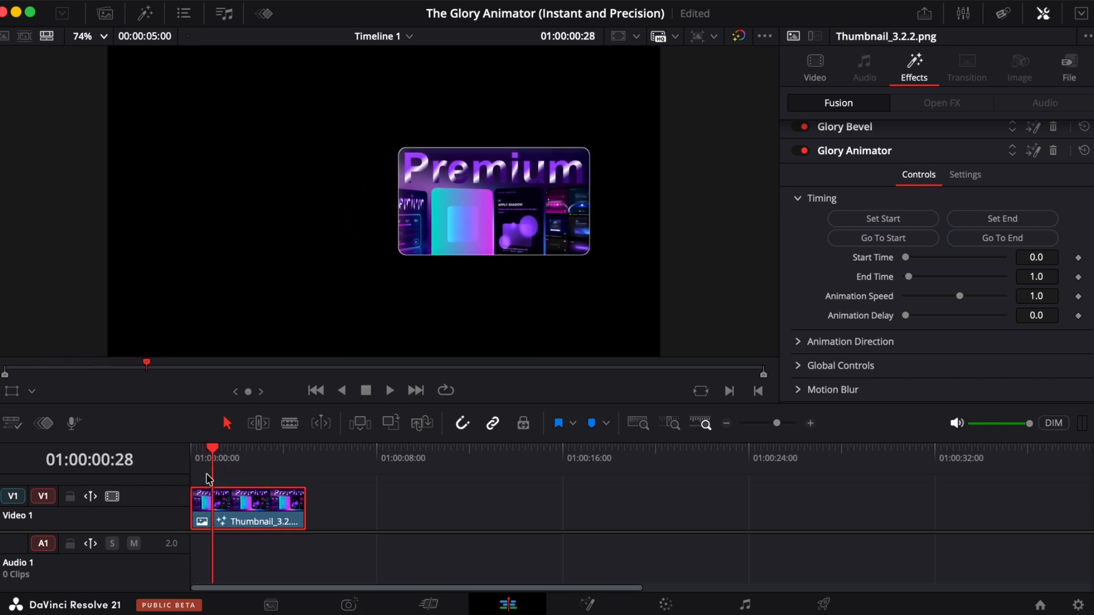
left_click(884, 220)
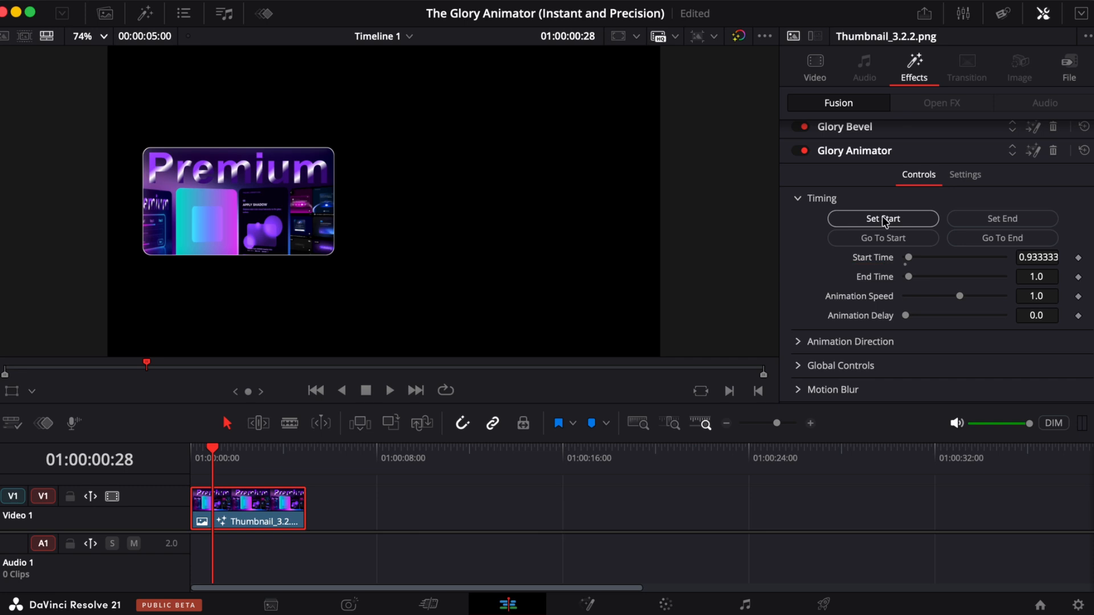
Play on to 01:00:02:23 and set the animation's end at that frame
key("space")
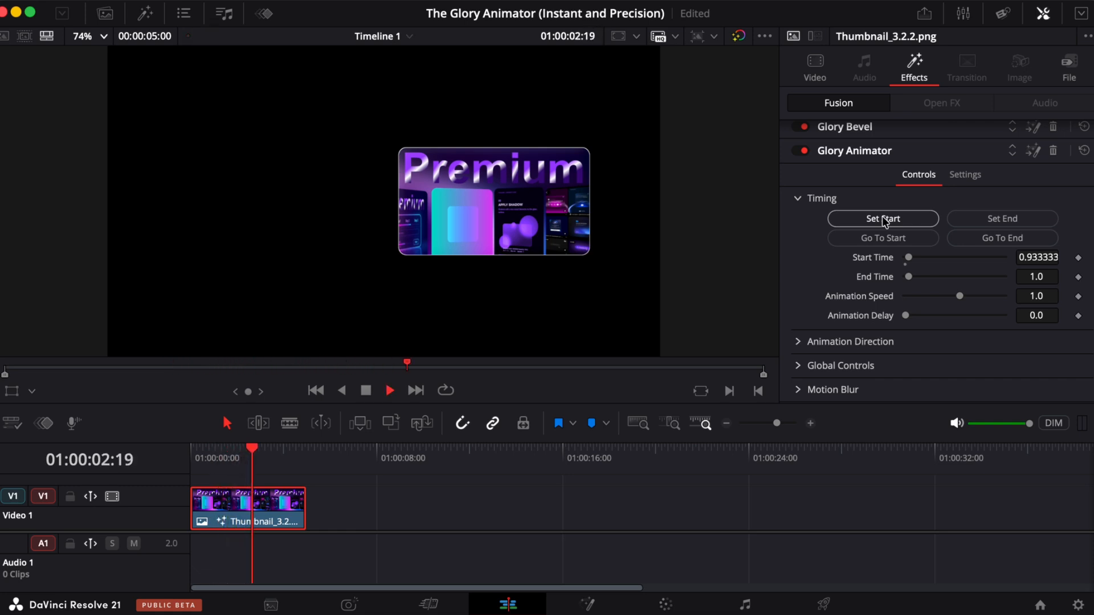
key("space")
left_click(1001, 220)
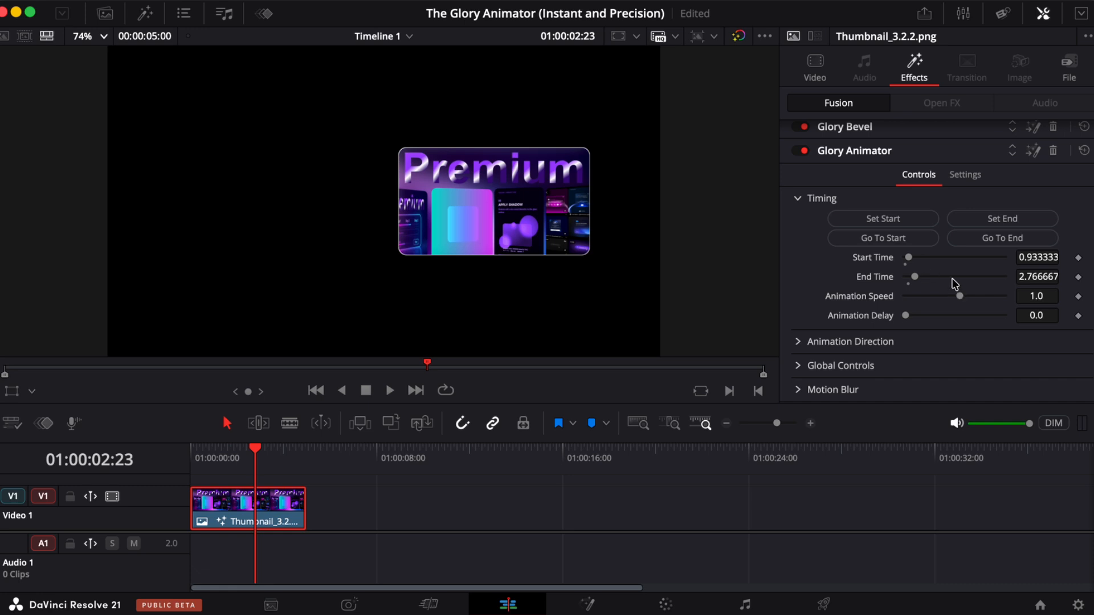
Jump between the animation's start and end frames with Glory Animator's timing controls, finishing at the start frame
left_click(882, 238)
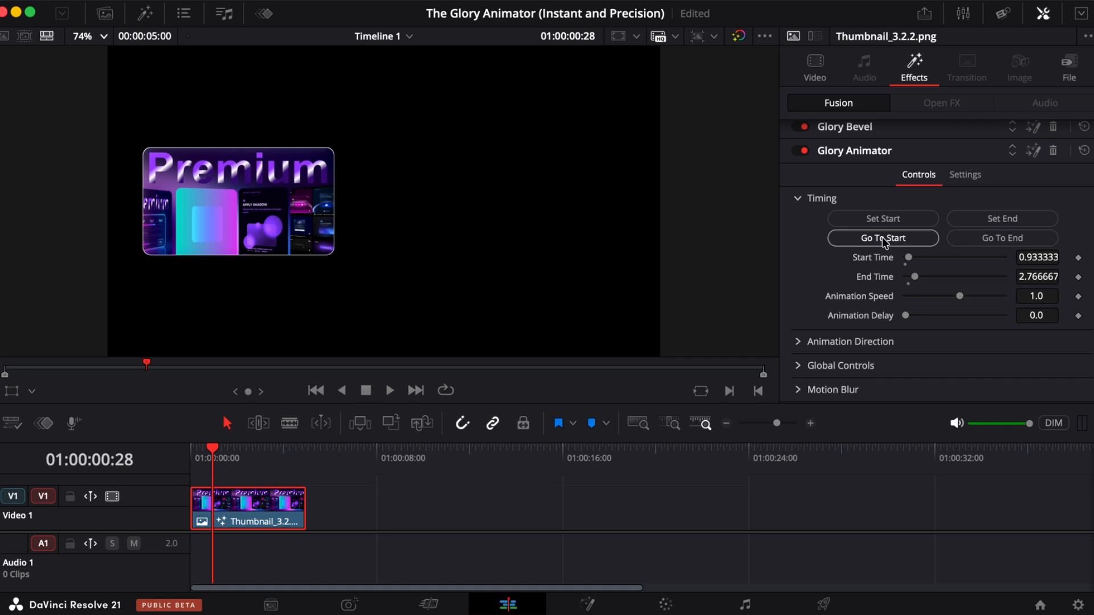
left_click(1003, 239)
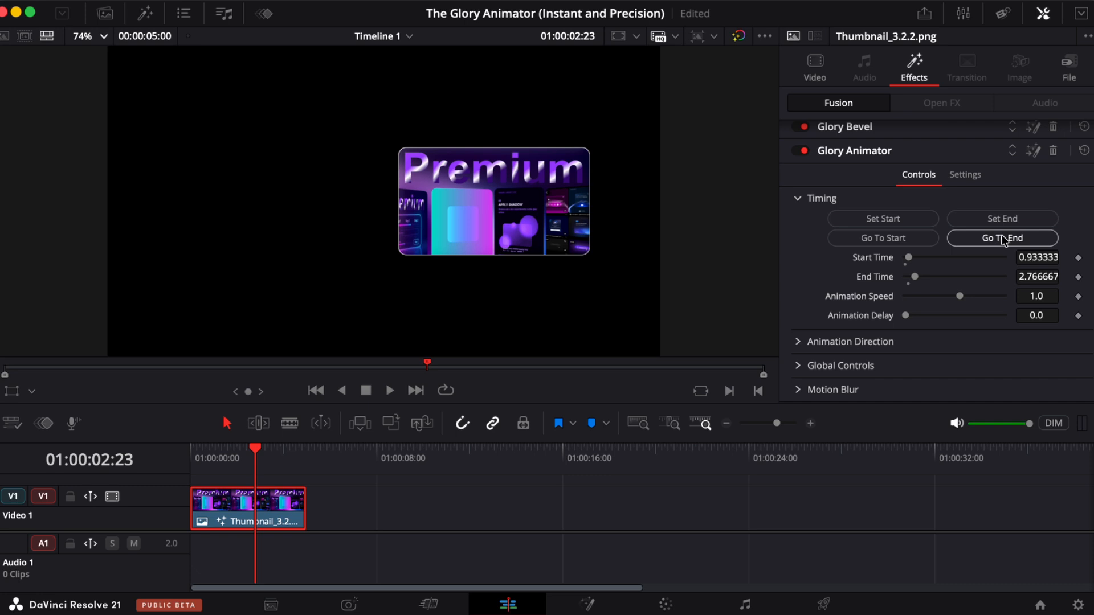
left_click(894, 240)
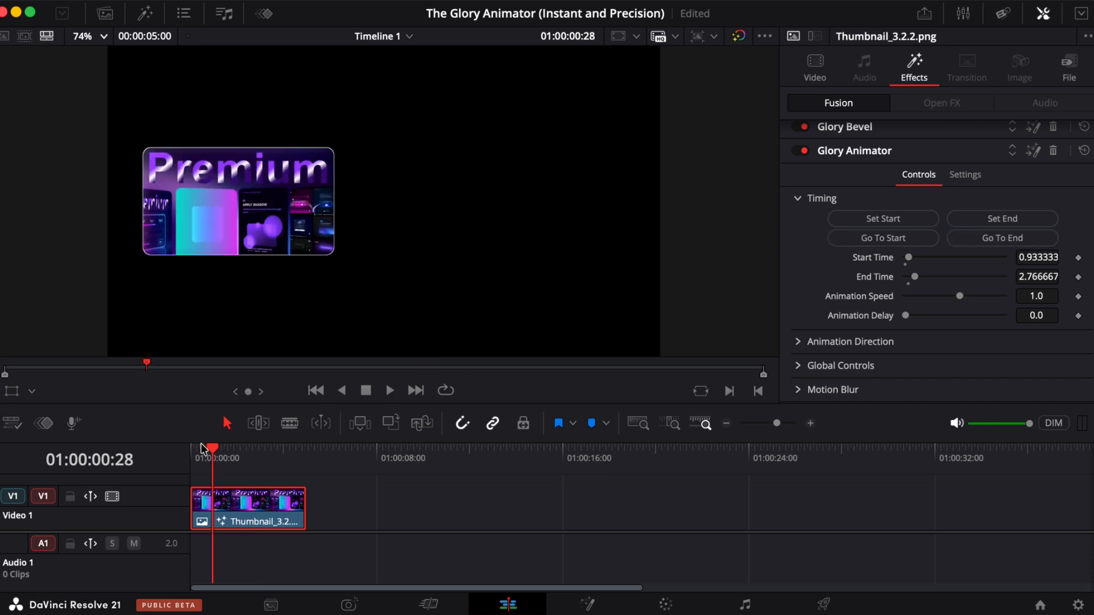
Play the clip twice from 01:00:00:00 to preview the animation with its new start and end times
left_click_drag(212, 453, 185, 455)
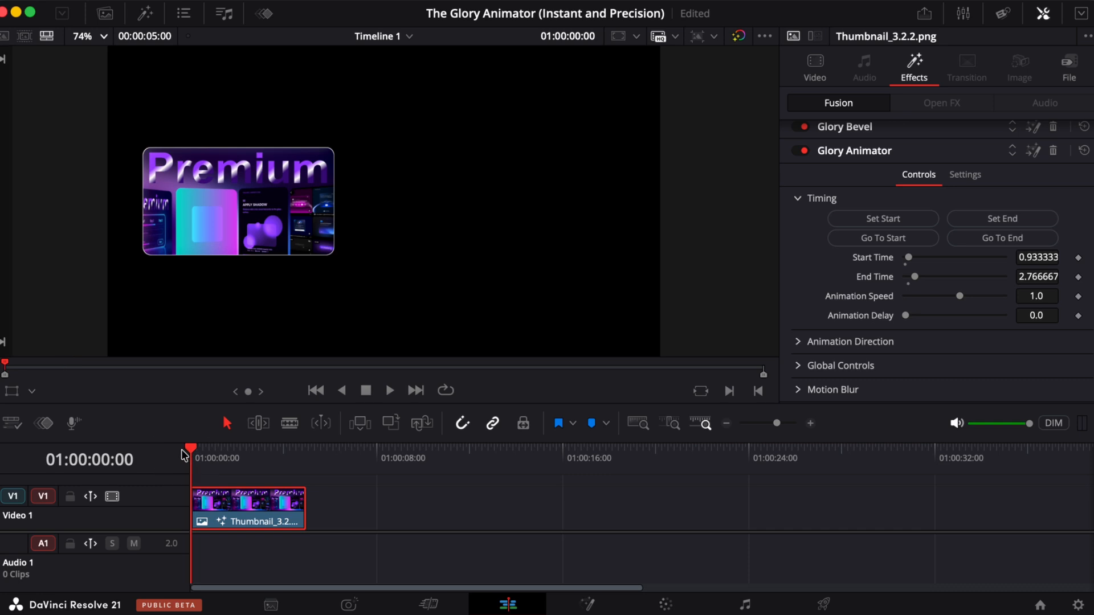
key("space")
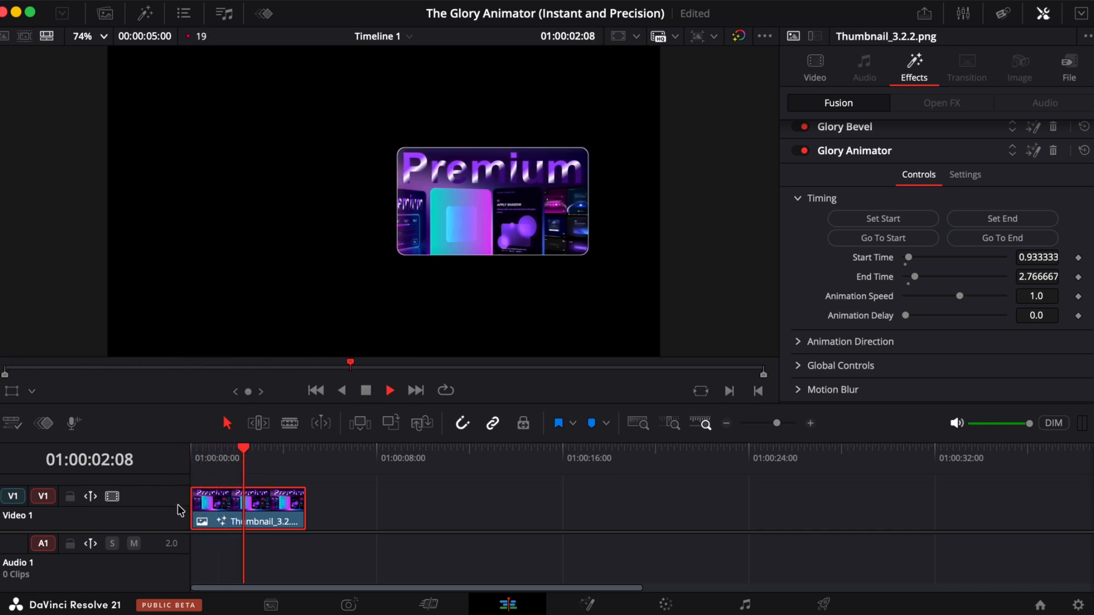
left_click(184, 455)
key("space")
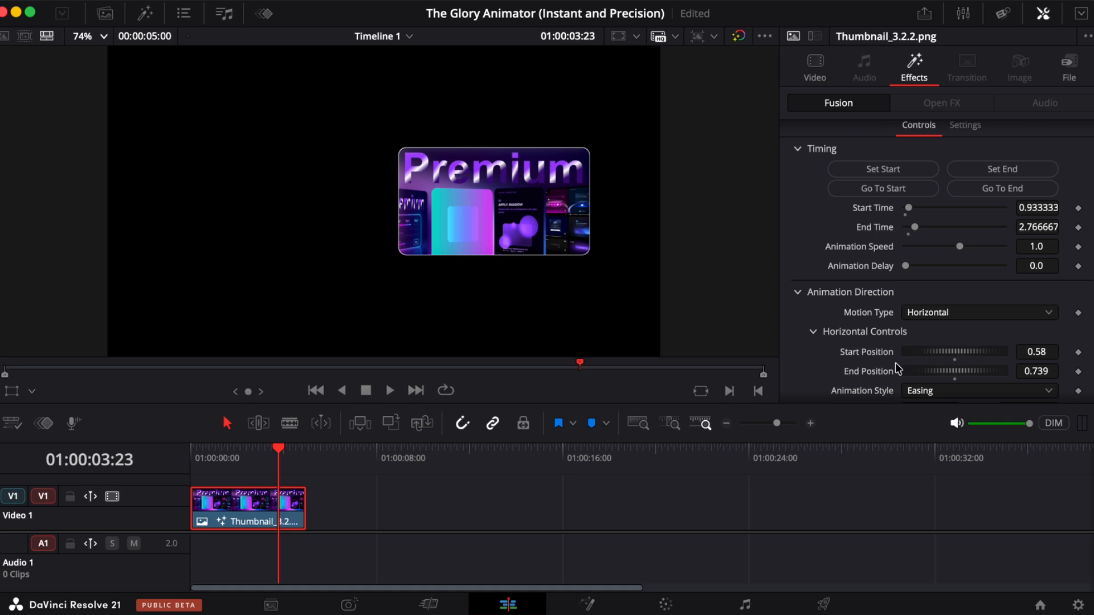
Review the Horizontal Controls and play the clip from its start, stopping at 01:00:01:08 during the motion
scroll(898, 368, "down", 5)
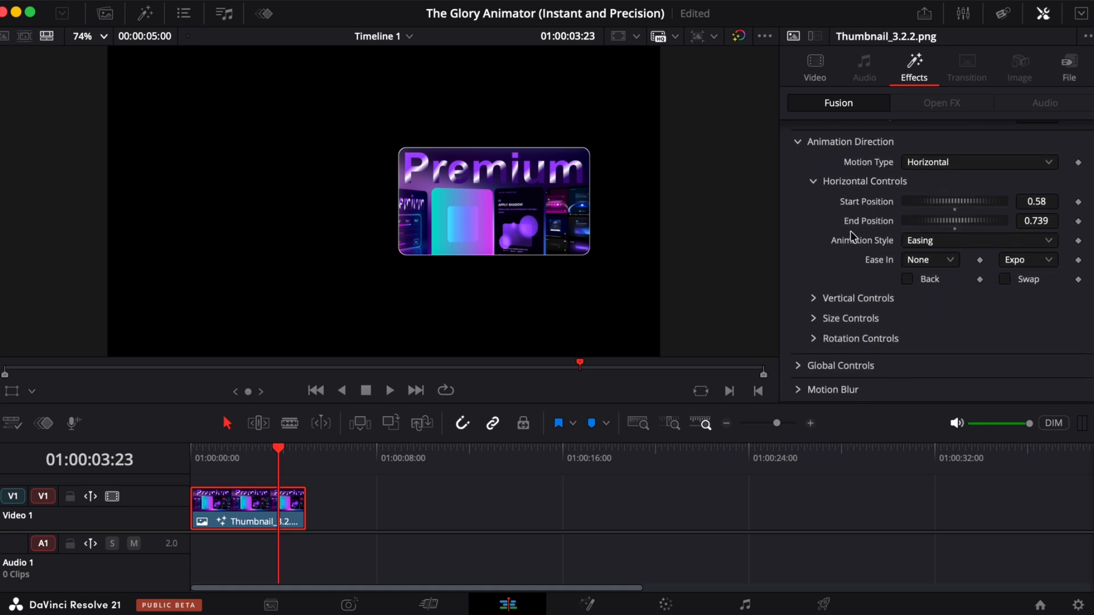
left_click(192, 450)
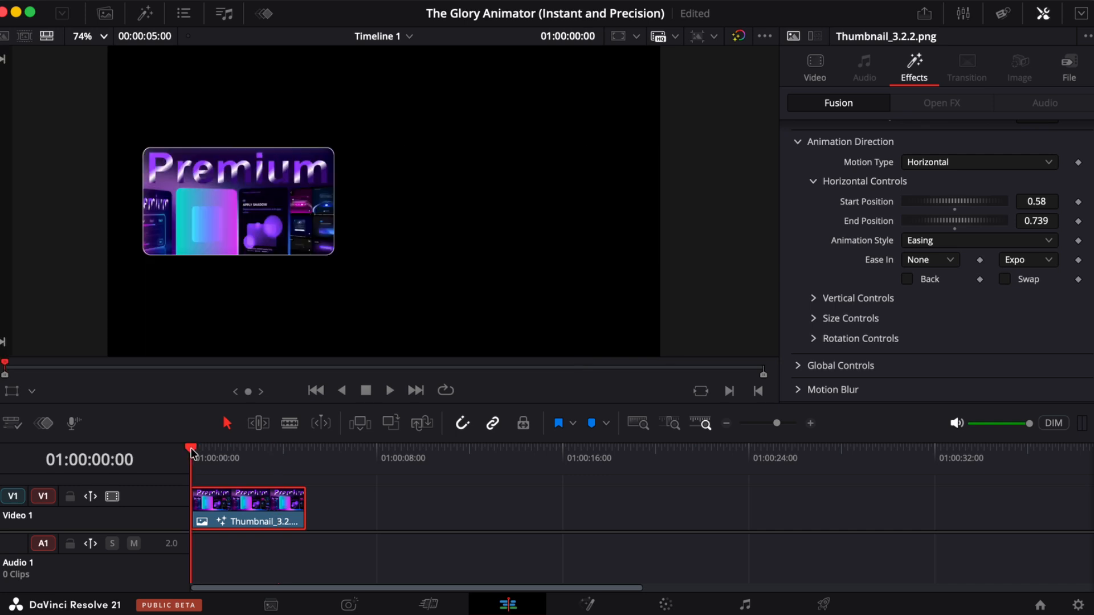
key("space")
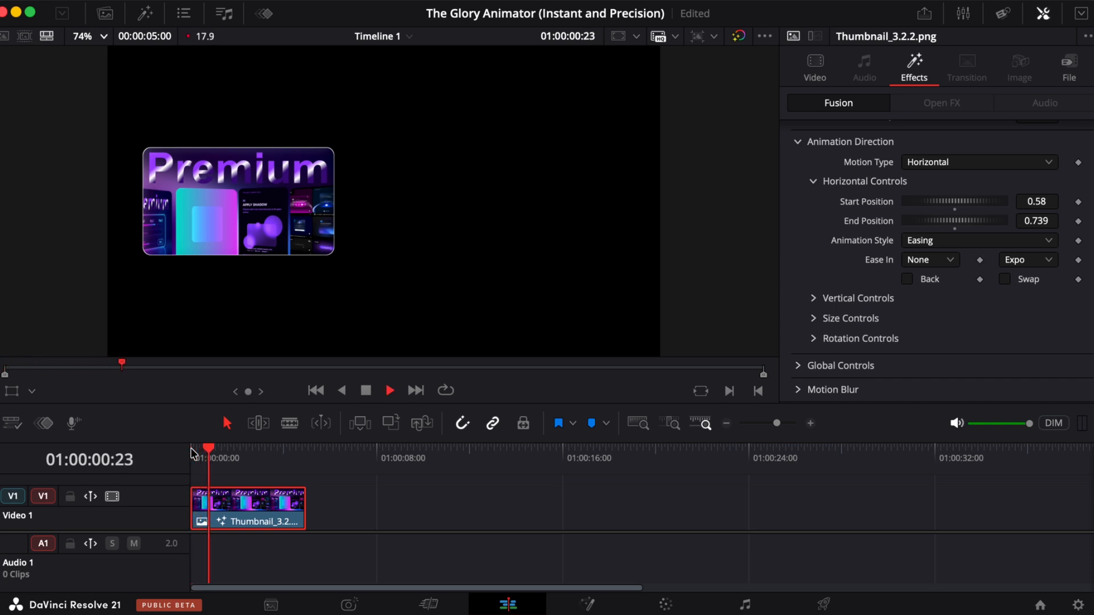
key("space")
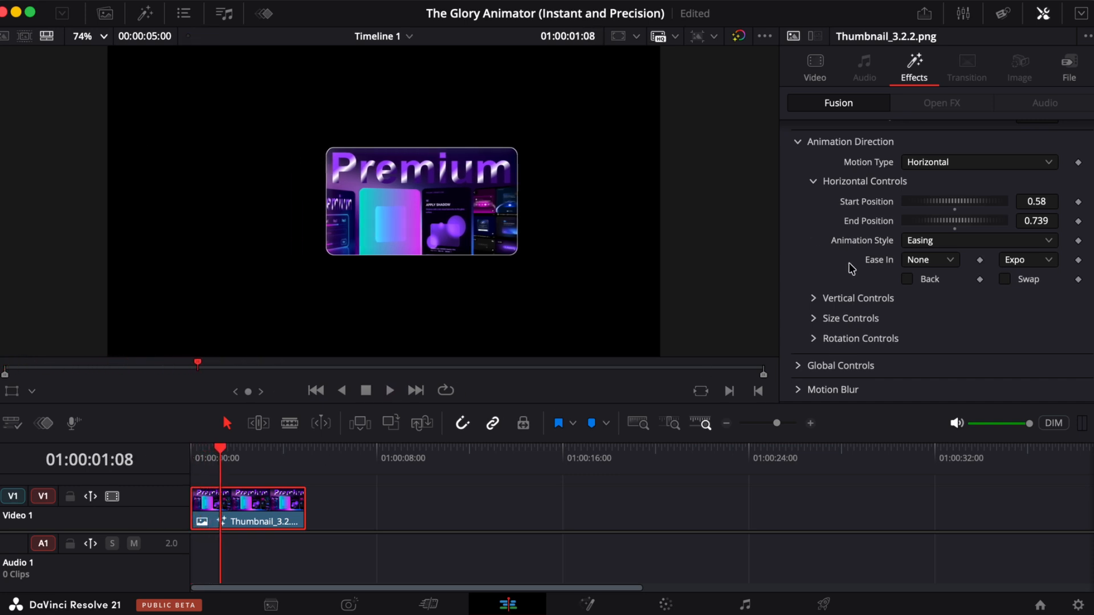
Enable Back for the horizontal motion and preview the clip twice from its start
left_click(906, 279)
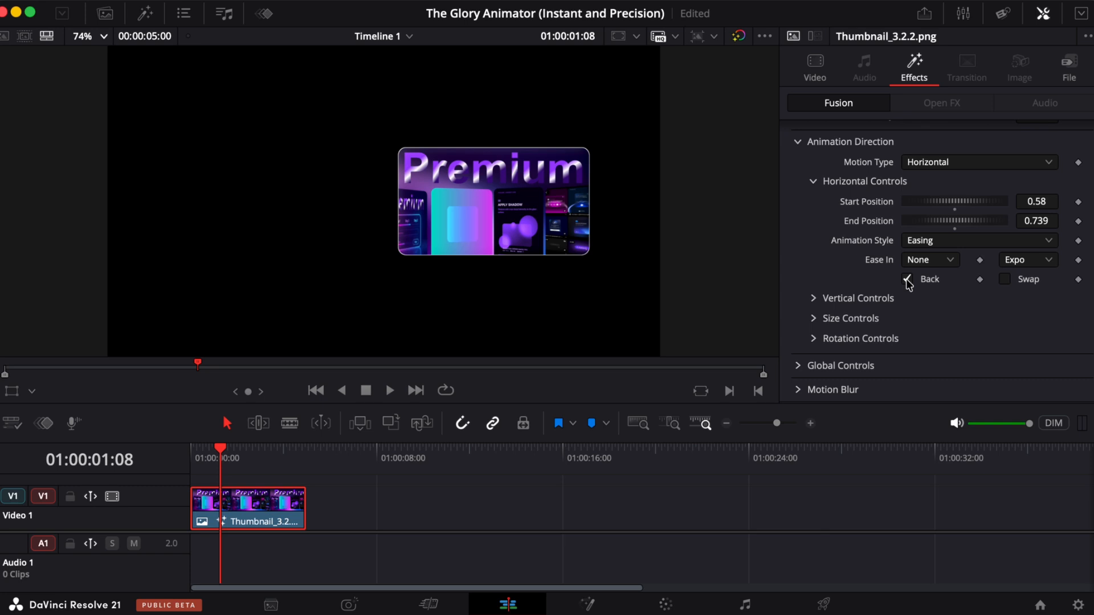
left_click(192, 450)
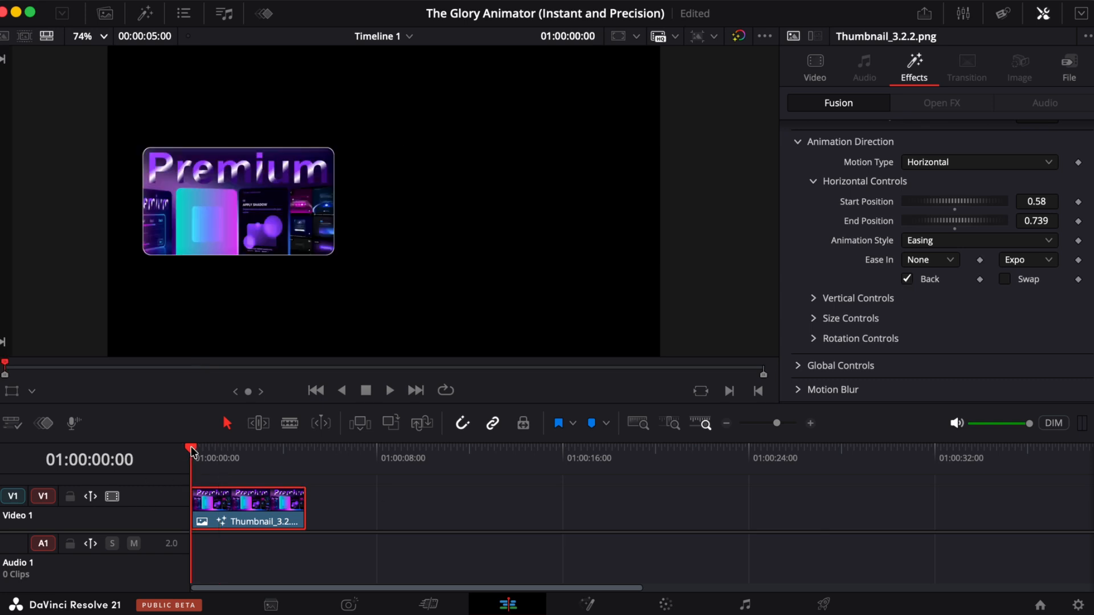
key("space")
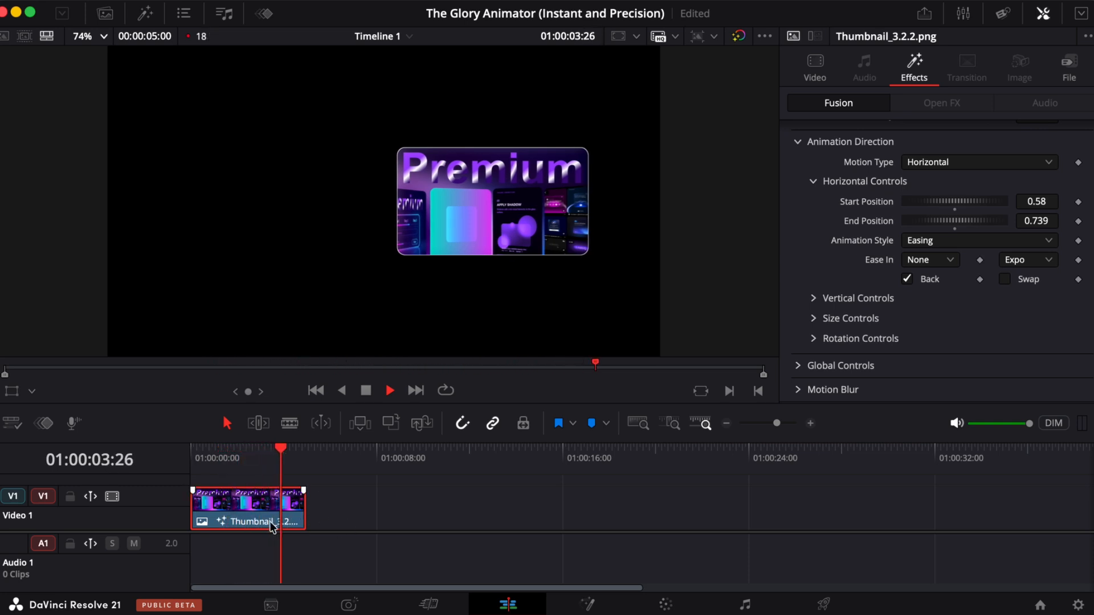
left_click(193, 454)
key("space")
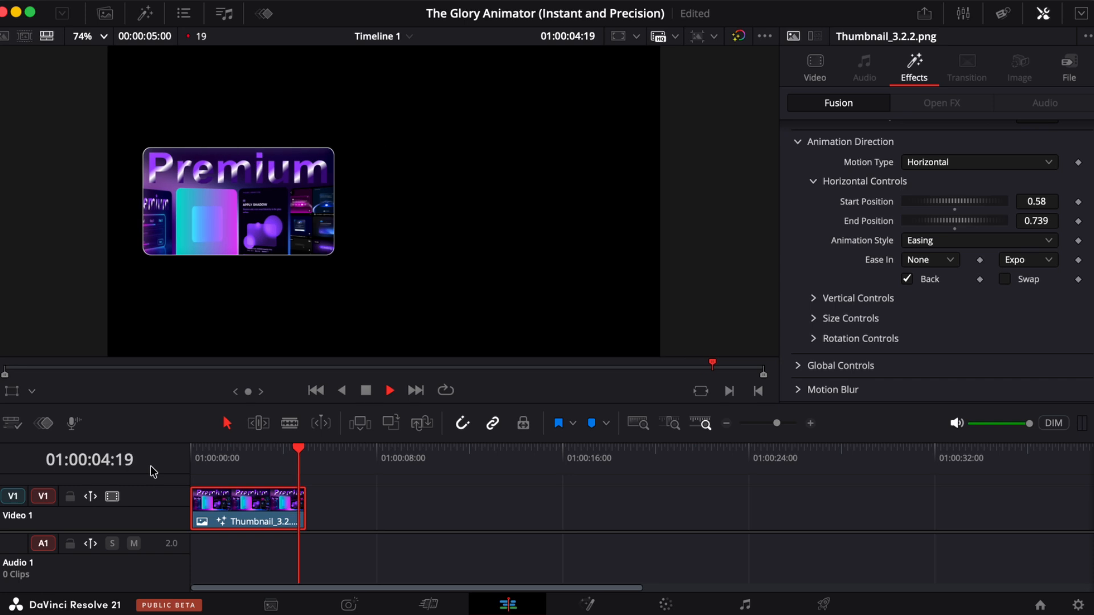
Enable Swap for the horizontal motion together with Back and preview the clip from its start
left_click(1006, 280)
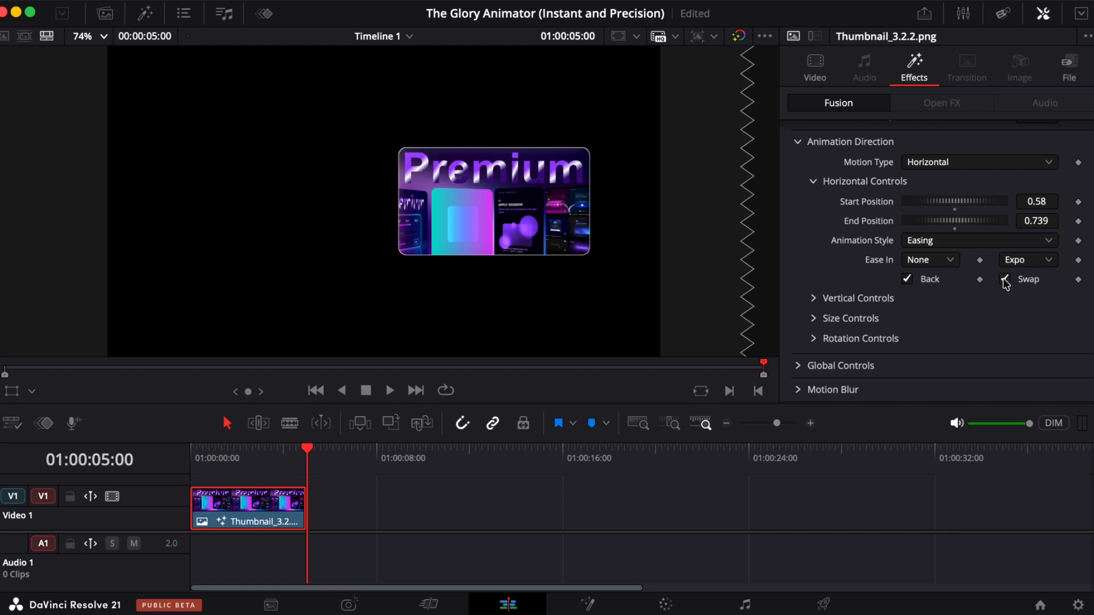
left_click(1005, 279)
left_click(195, 454)
key("space")
left_click(192, 454)
key("space")
Disable Back, preview the clip from its start with only Swap enabled, and disable Swap as well
left_click(907, 280)
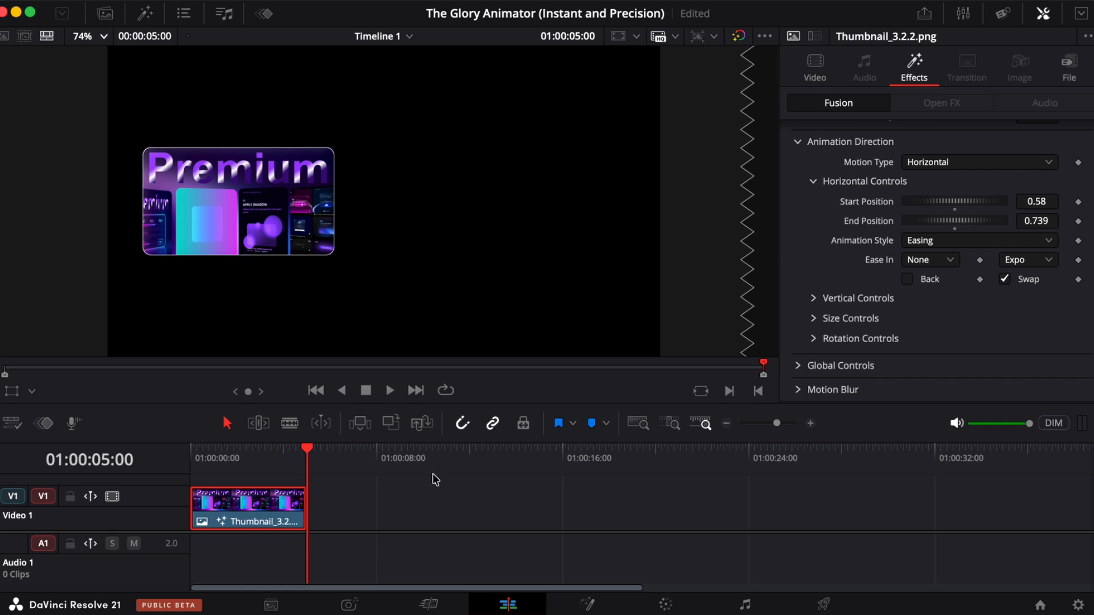
left_click_drag(307, 456, 173, 459)
key("space")
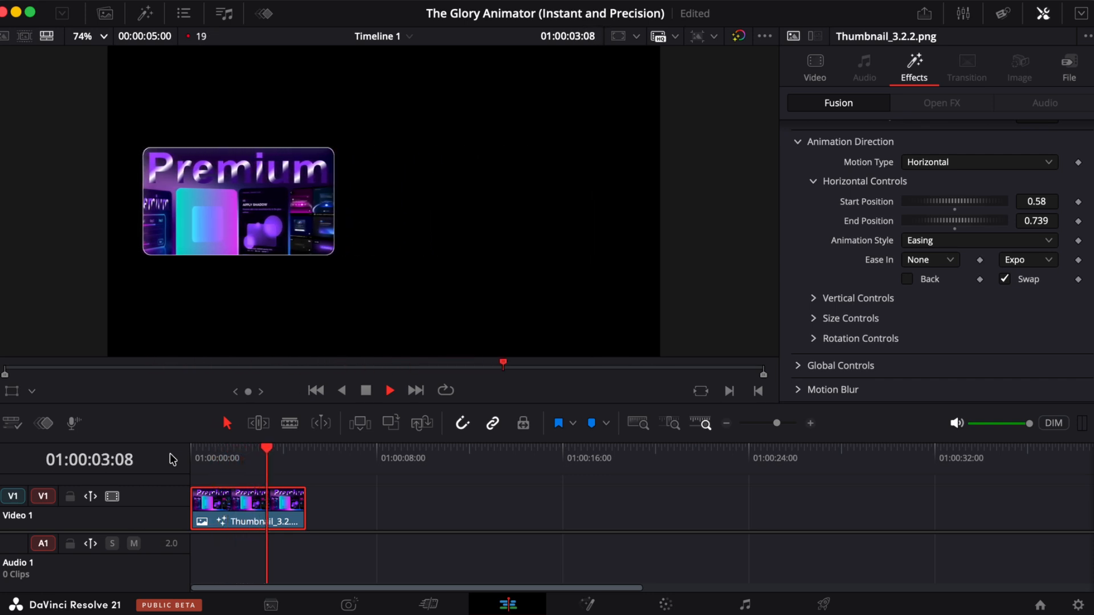
left_click_drag(307, 453, 189, 449)
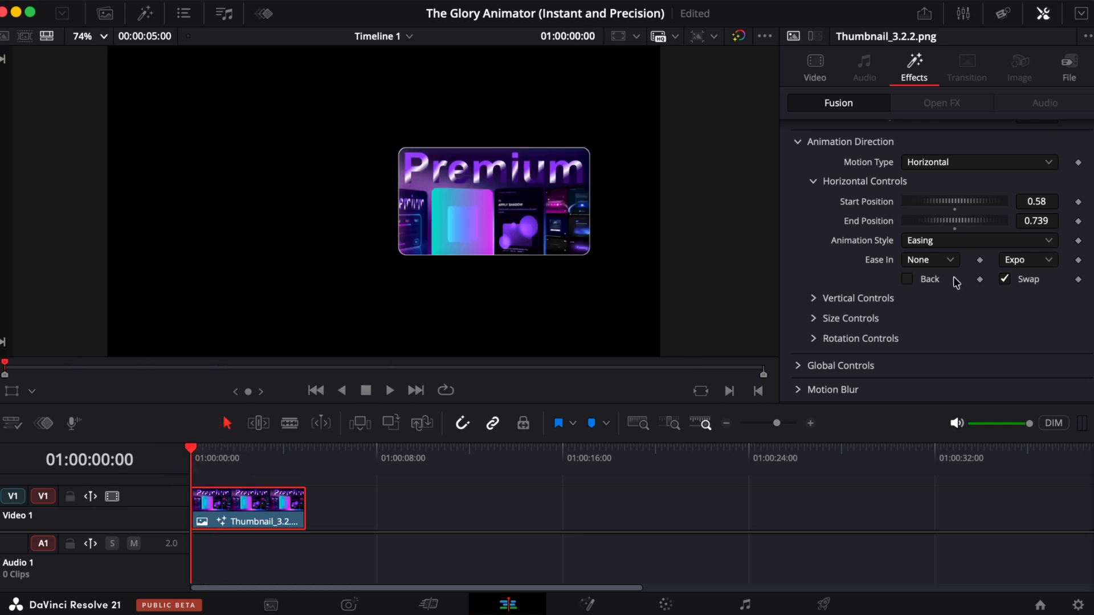
left_click(1005, 280)
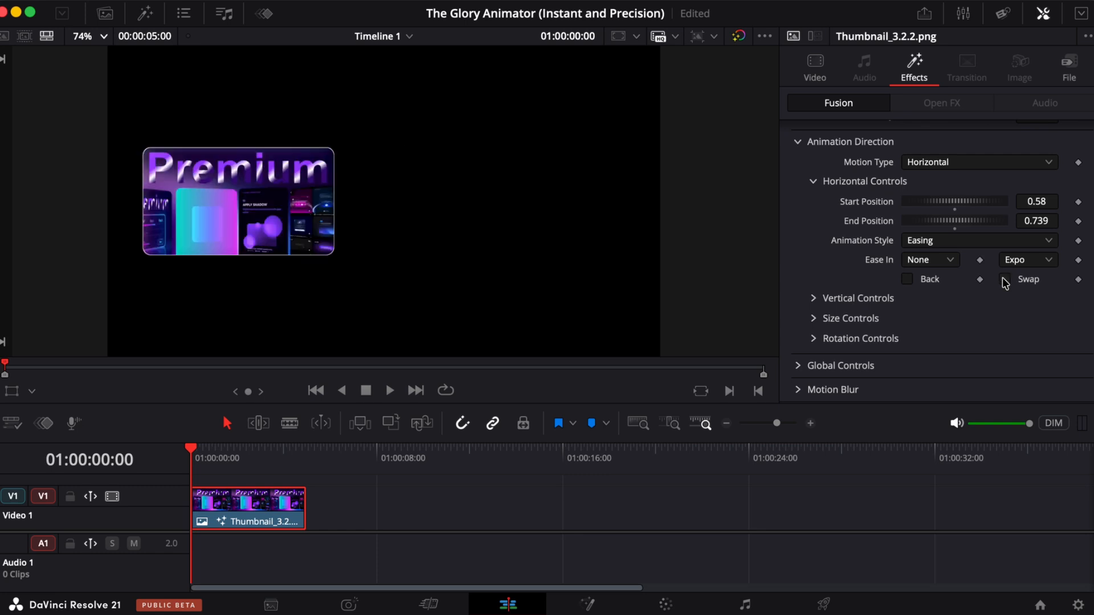
Set the horizontal Animation Style to Custom and pull the custom curve's end-point handle up level with that point for an eased finish
left_click(1006, 245)
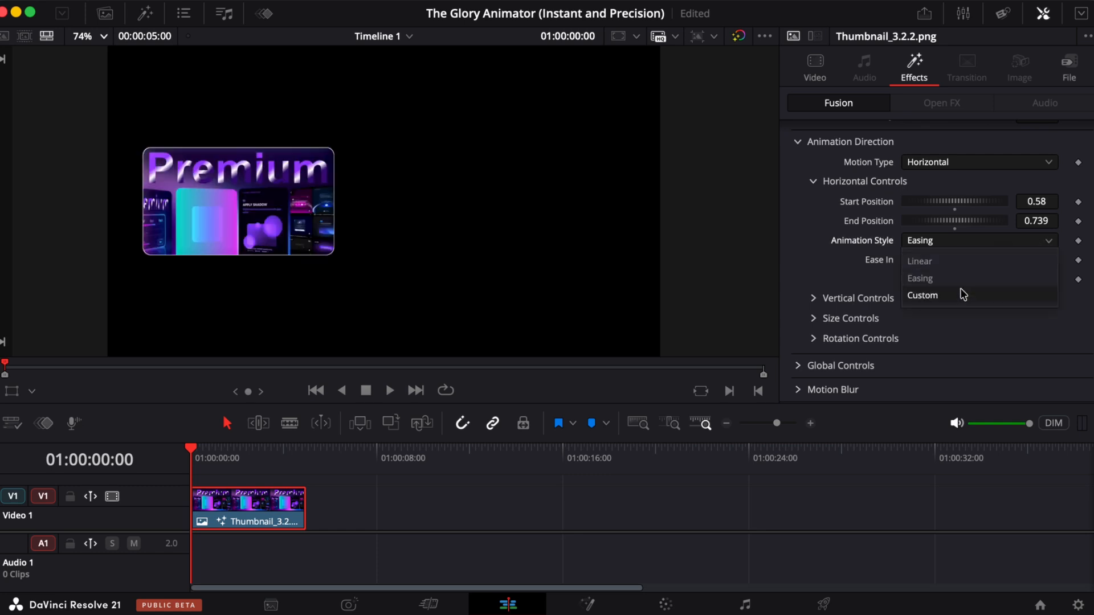
left_click(943, 294)
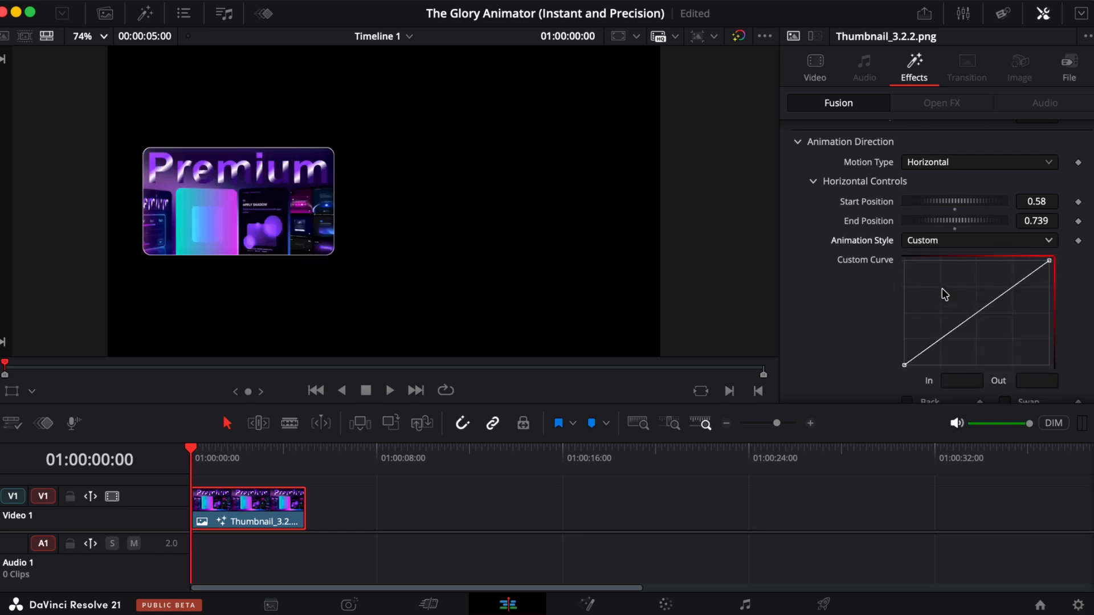
left_click(1050, 264)
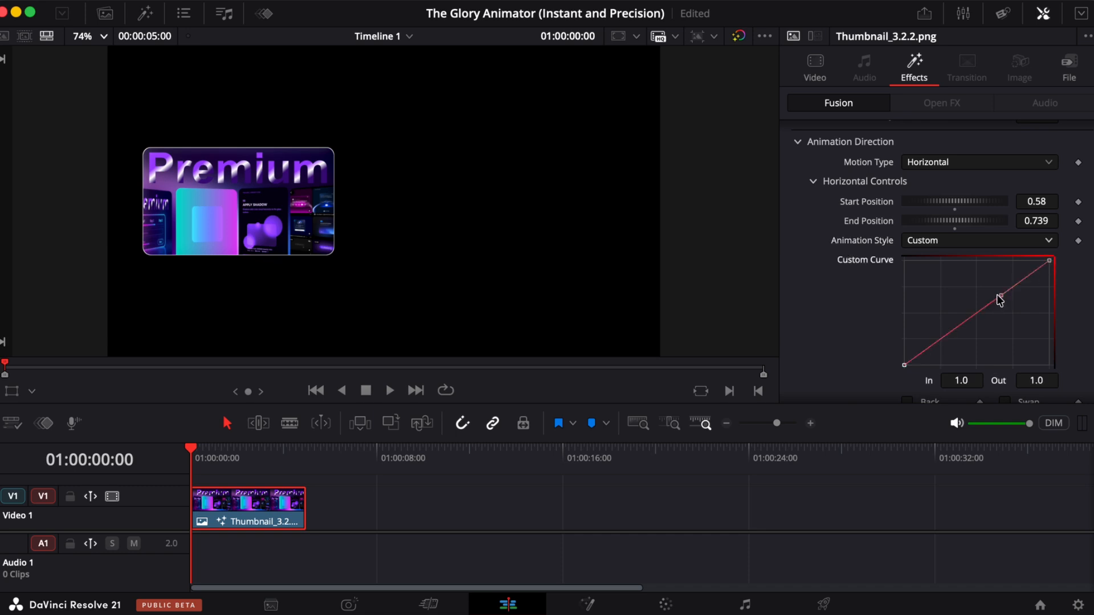
left_click_drag(1001, 296, 965, 261)
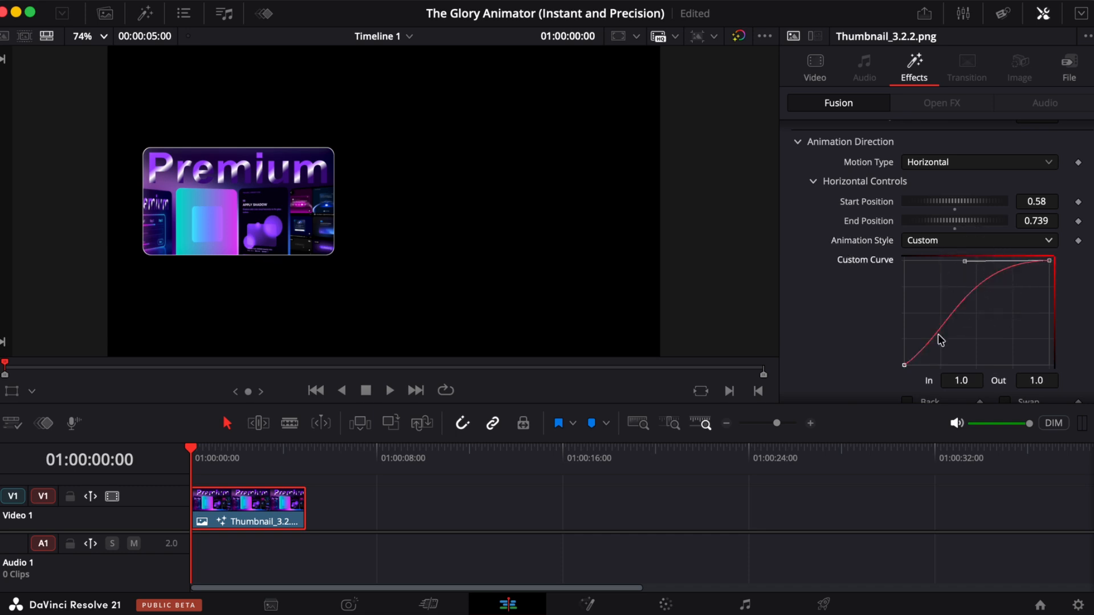
Lower the custom curve's start-point handle almost level with that point for an eased start, and preview the clip
left_click(905, 365)
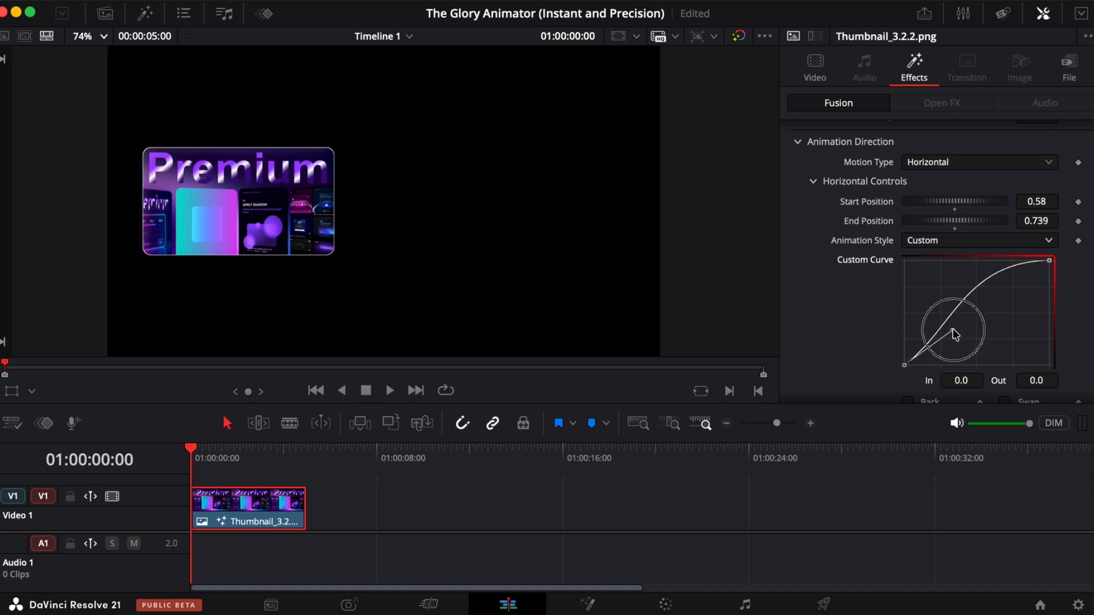
left_click_drag(953, 331, 987, 362)
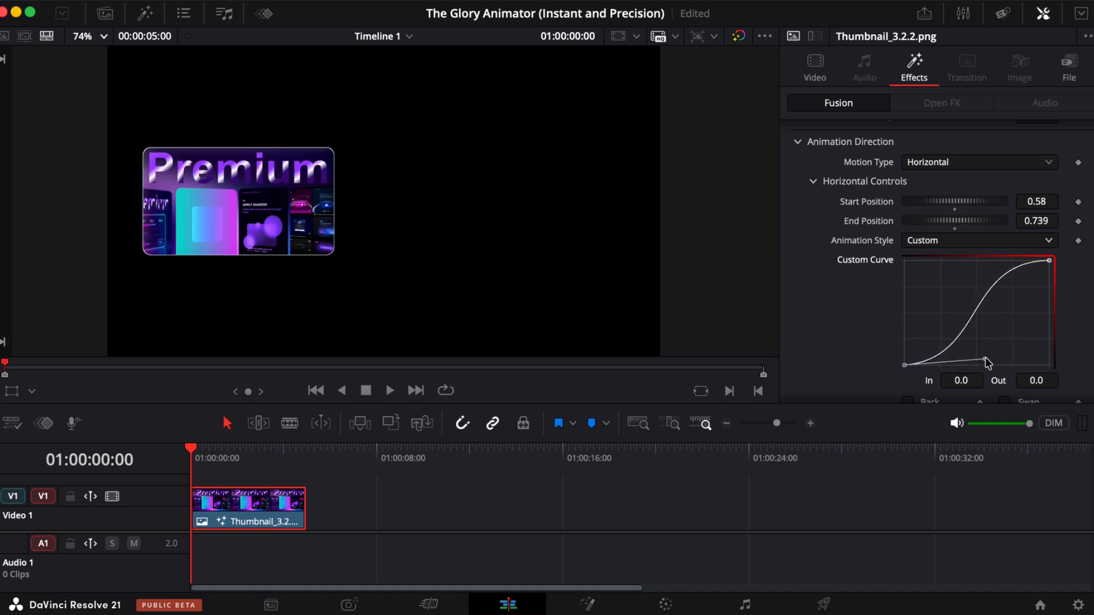
key("space")
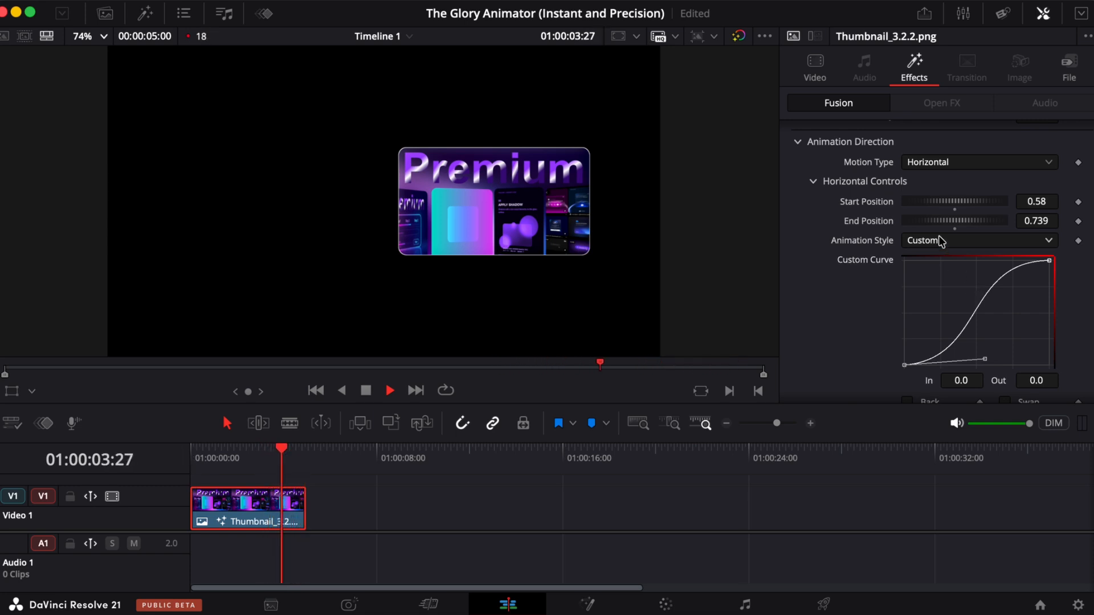
Set the horizontal Animation Style to Easing with Bounce as the second easing type, and preview from the animation's start
left_click(939, 240)
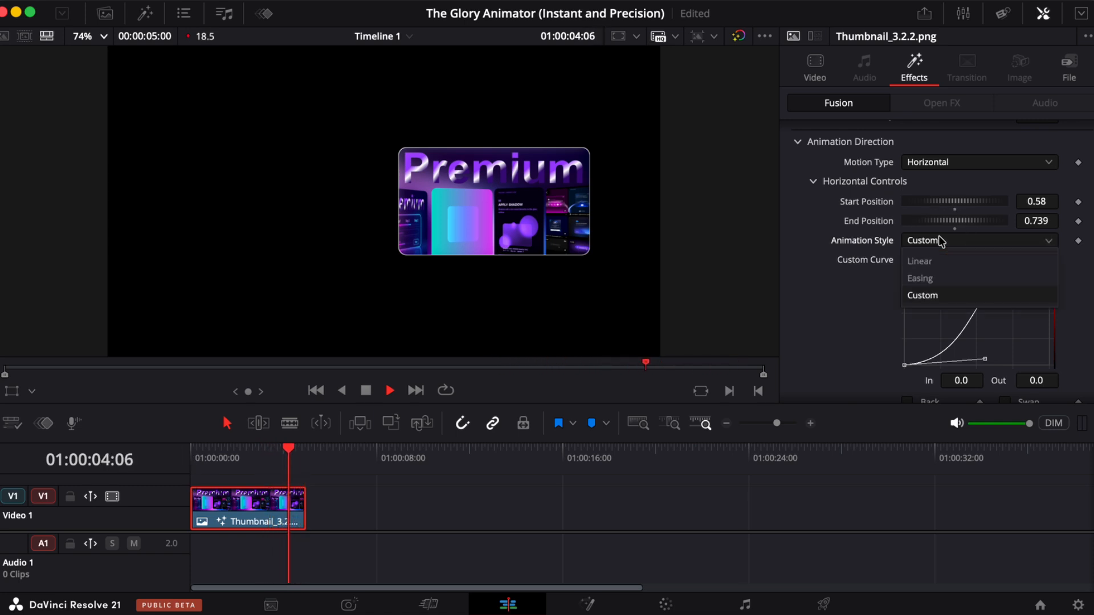
left_click(930, 279)
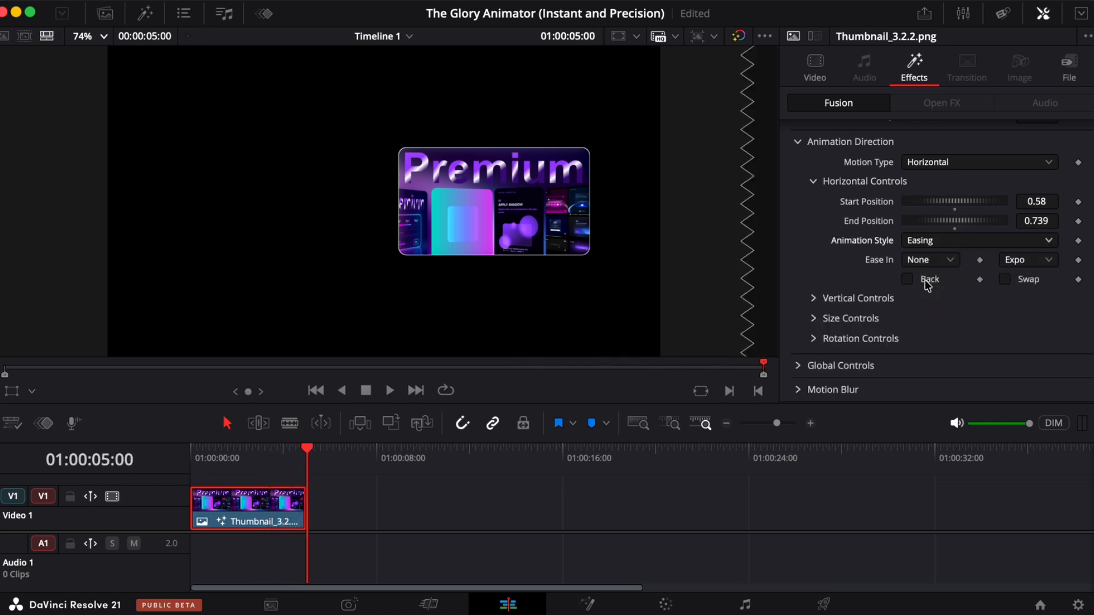
left_click(1044, 262)
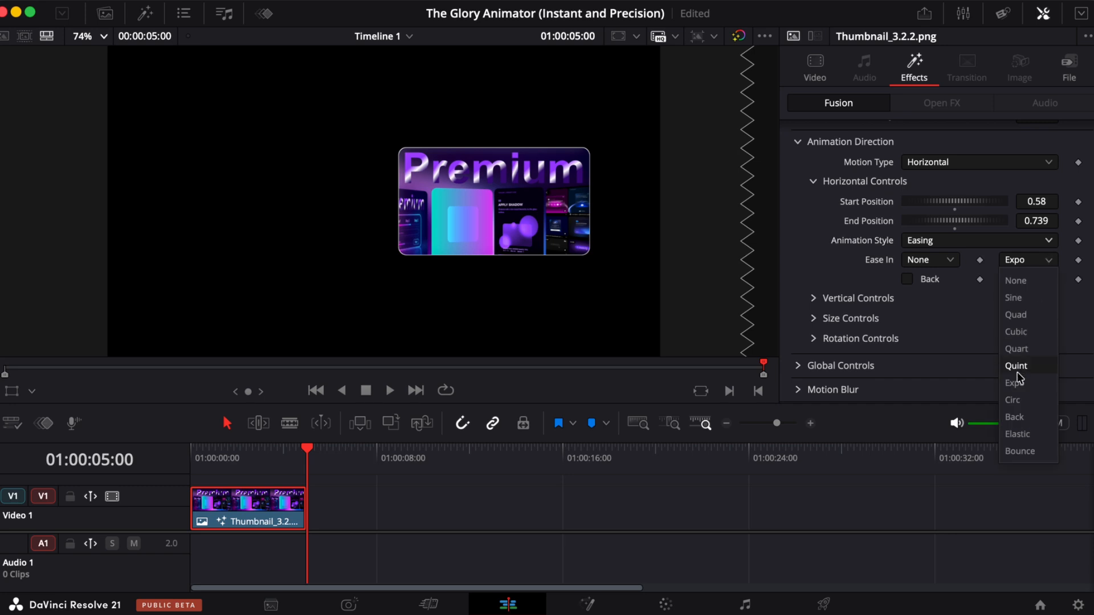
left_click(1020, 450)
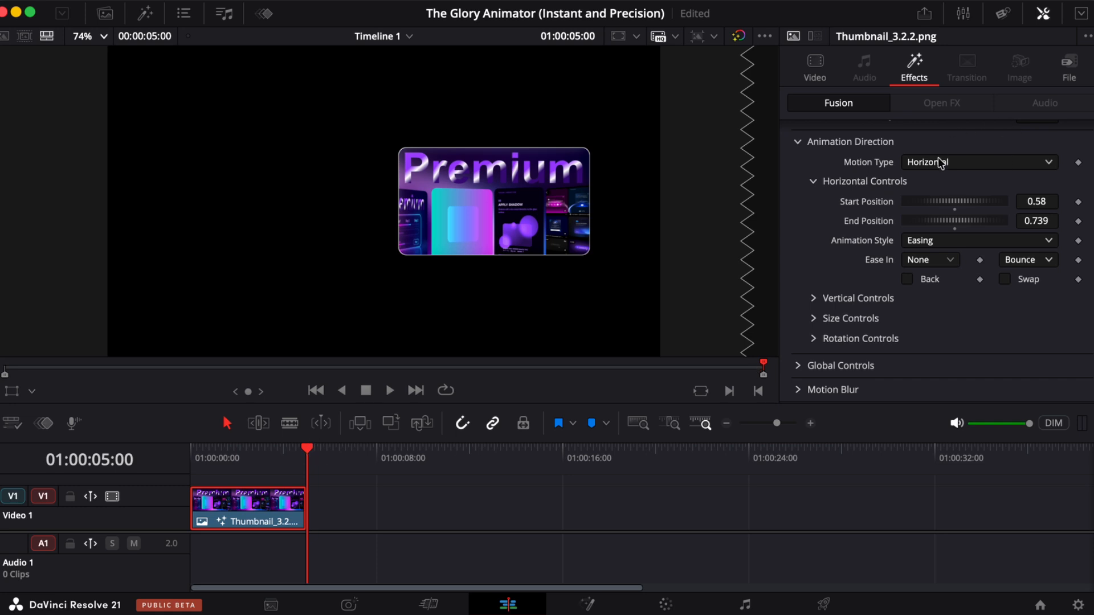
scroll(938, 158, "up", 5)
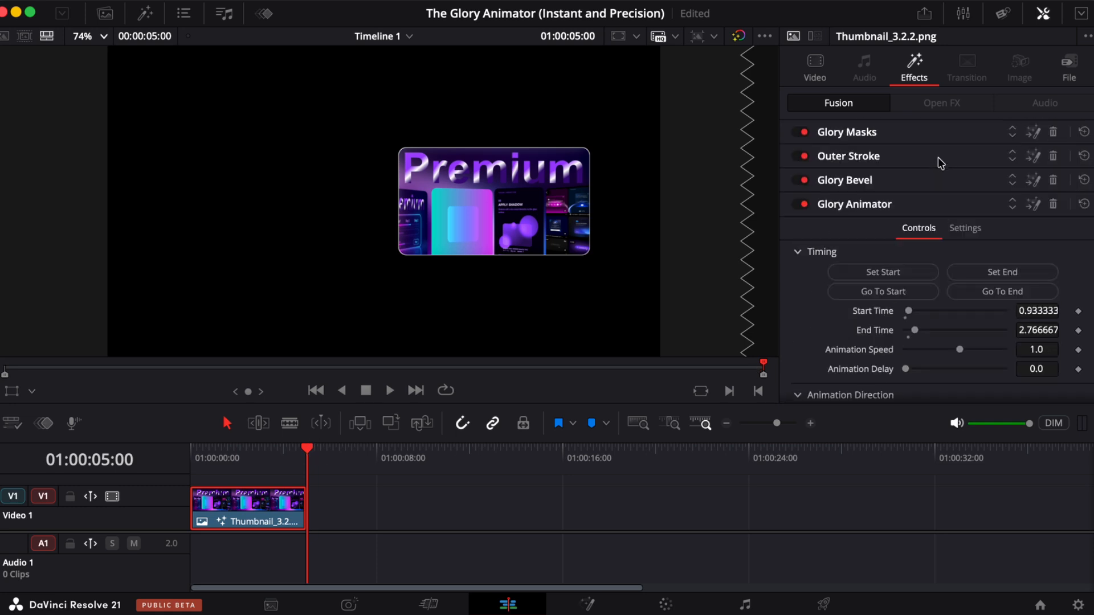
left_click(880, 293)
key("space")
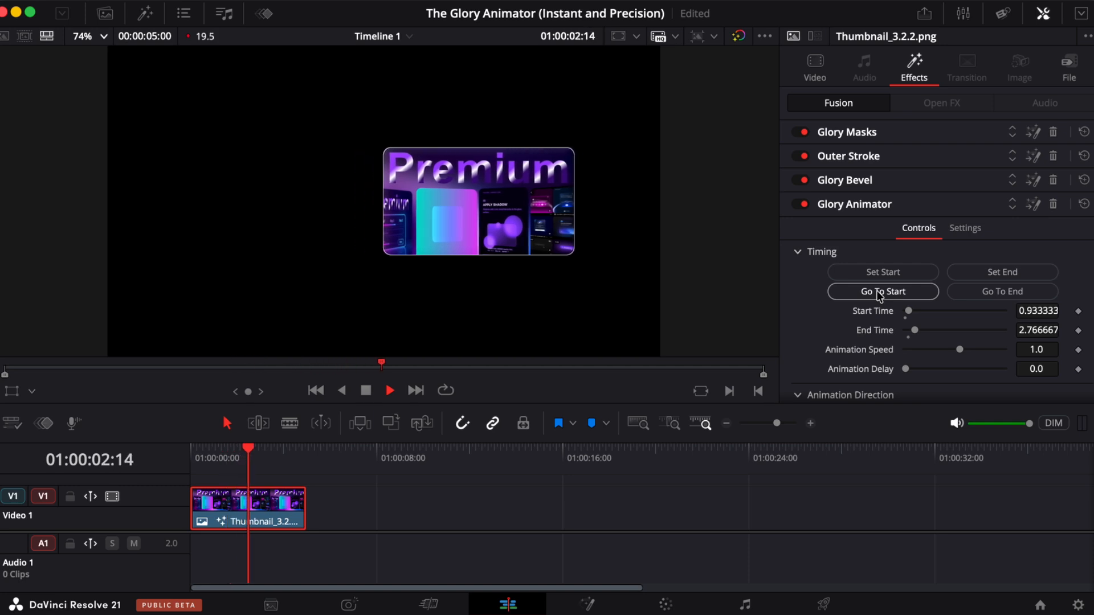
Change the second easing type of the horizontal motion to Elastic and preview from the animation's start
scroll(1019, 347, "down", 5)
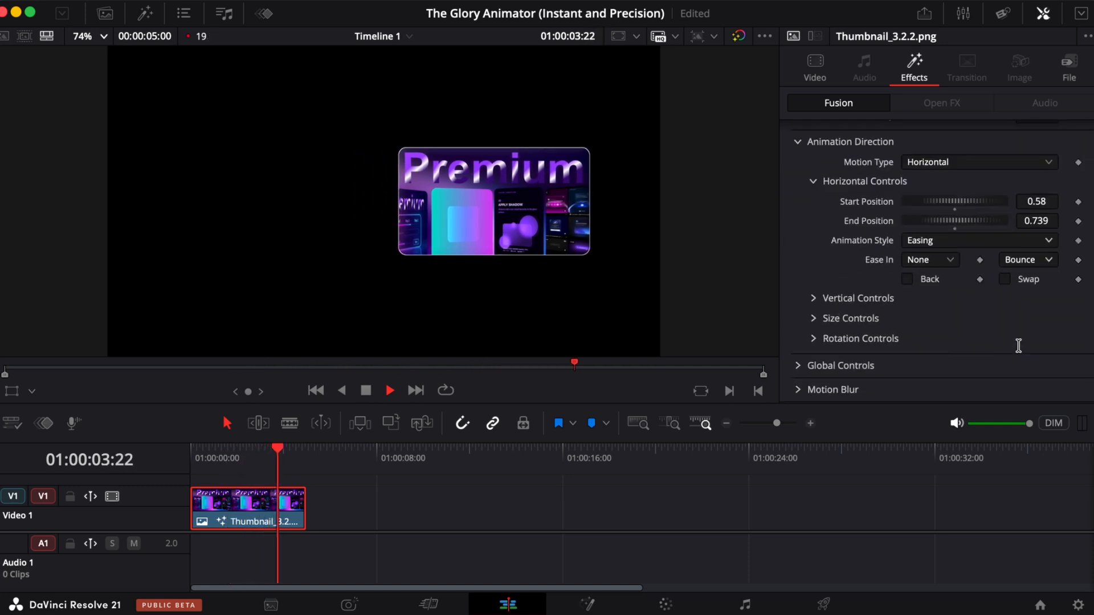
left_click(1052, 261)
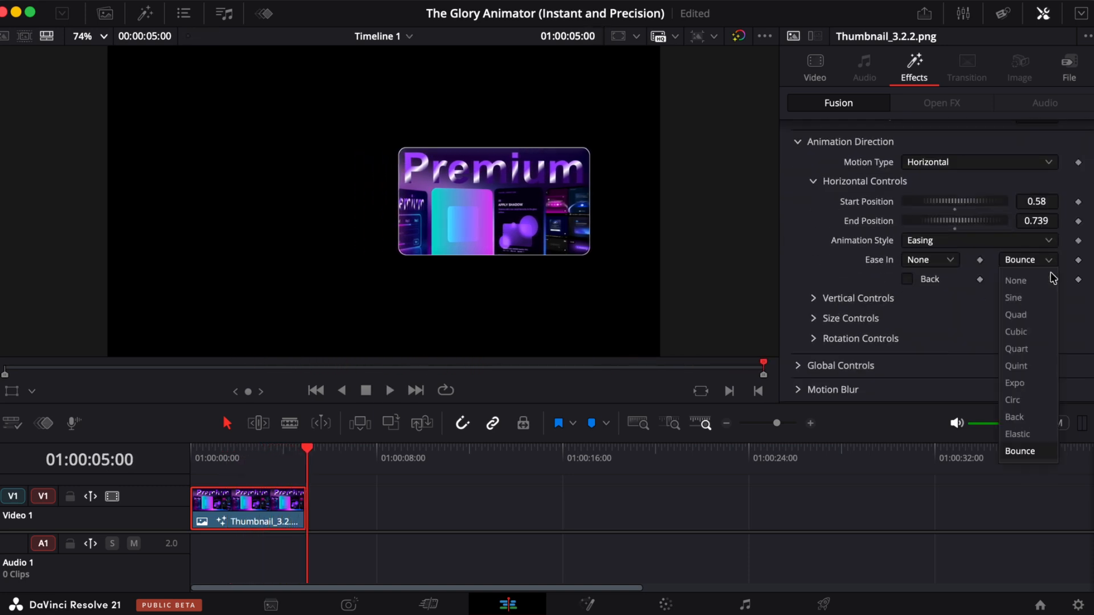
left_click(1015, 432)
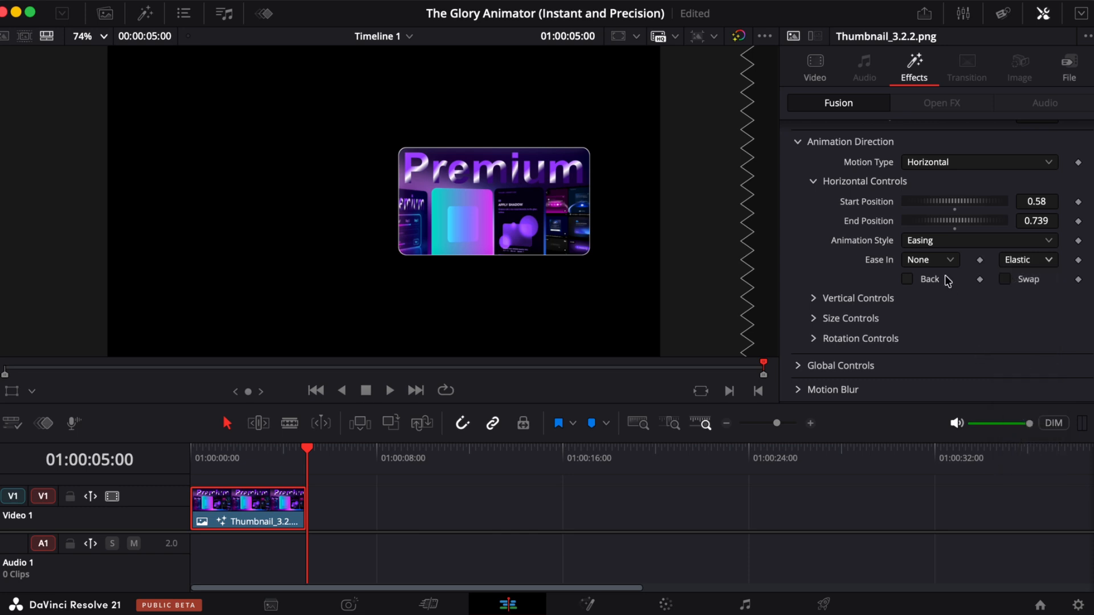
scroll(947, 281, "up", 5)
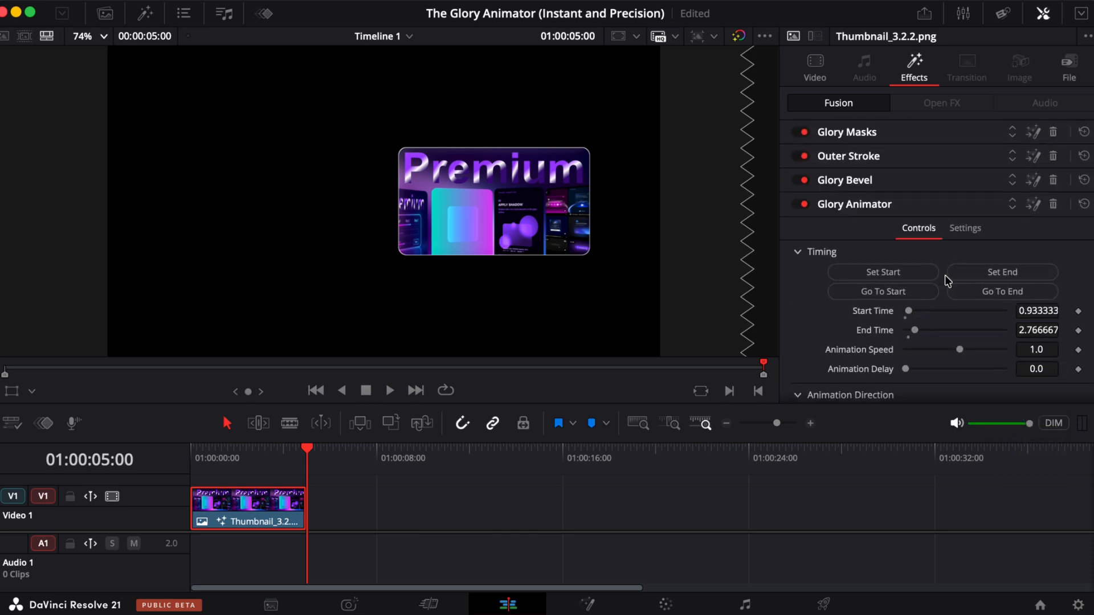
left_click(875, 291)
key("space")
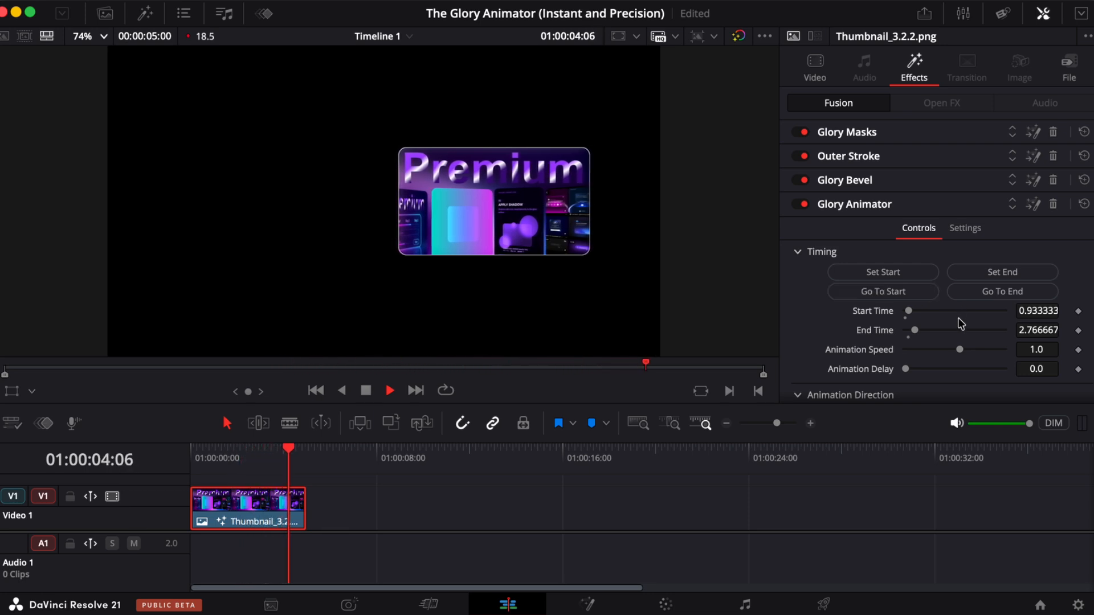
Set the second easing type of the horizontal motion to Expo and preview the clip from the timeline's start
scroll(958, 322, "down", 5)
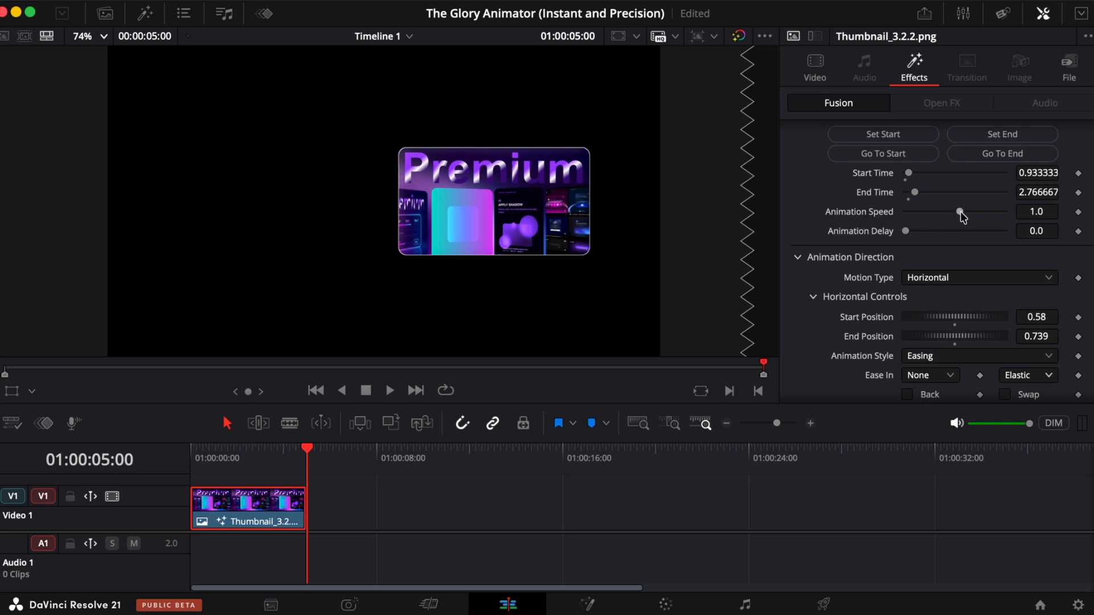
scroll(962, 258, "down", 2)
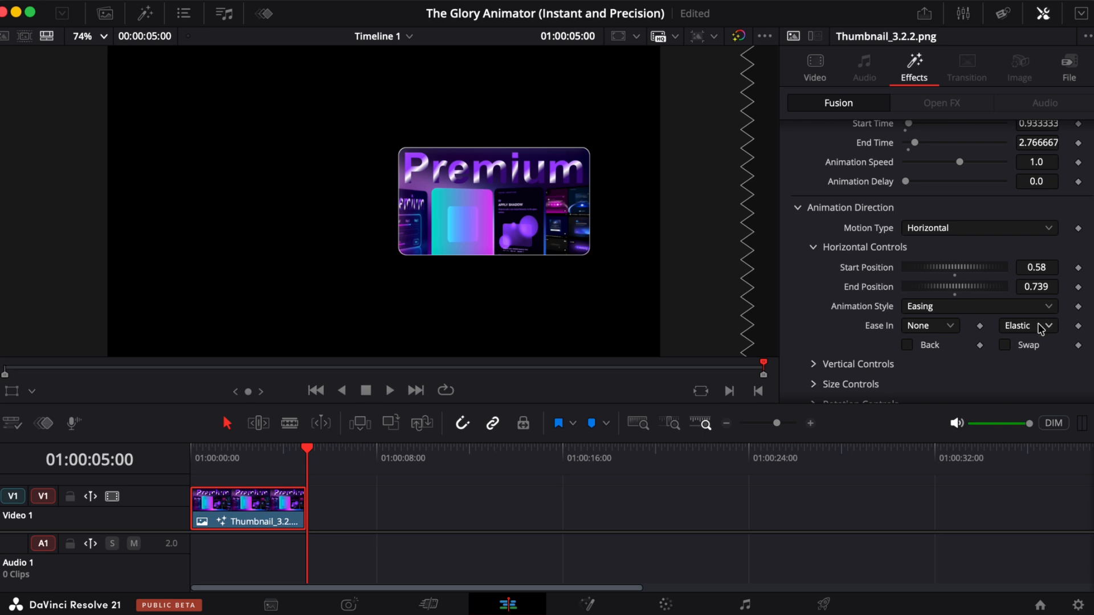
left_click(1041, 327)
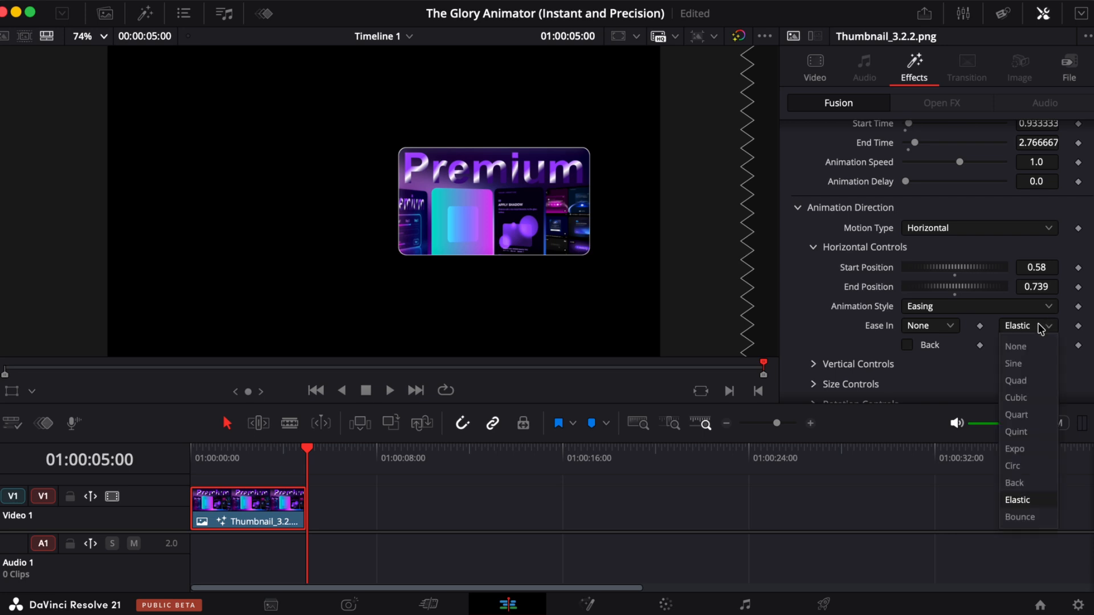
left_click(1020, 449)
left_click(194, 451)
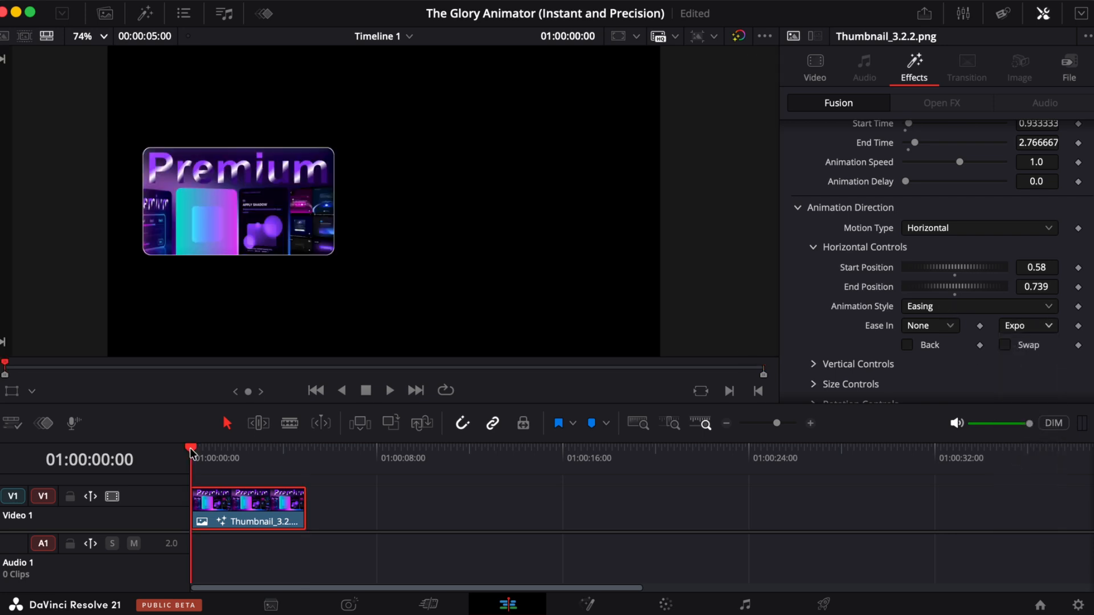
key("space")
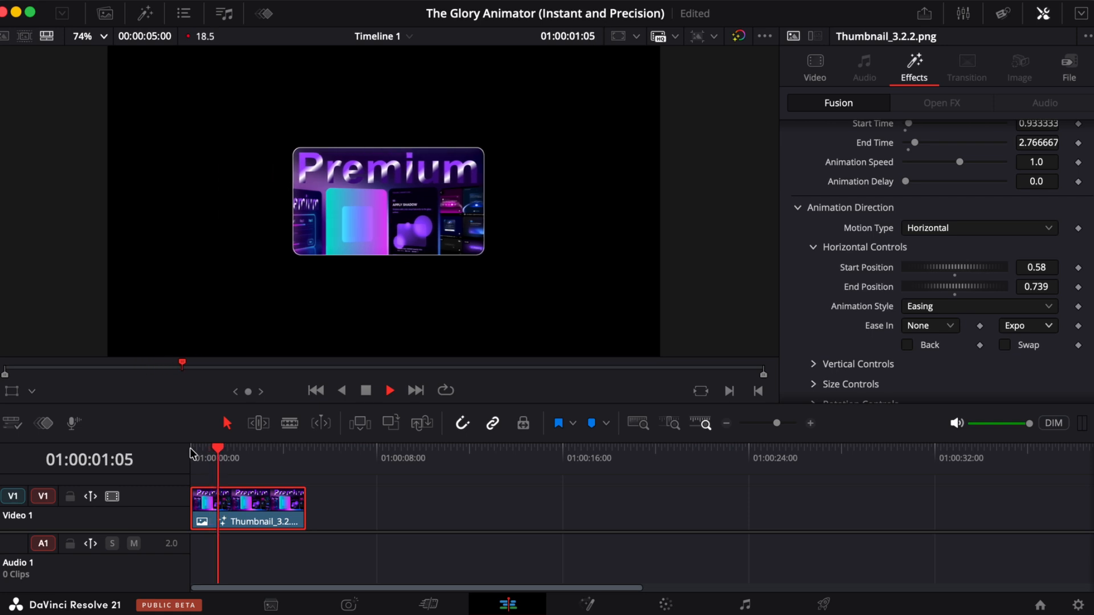
key("space")
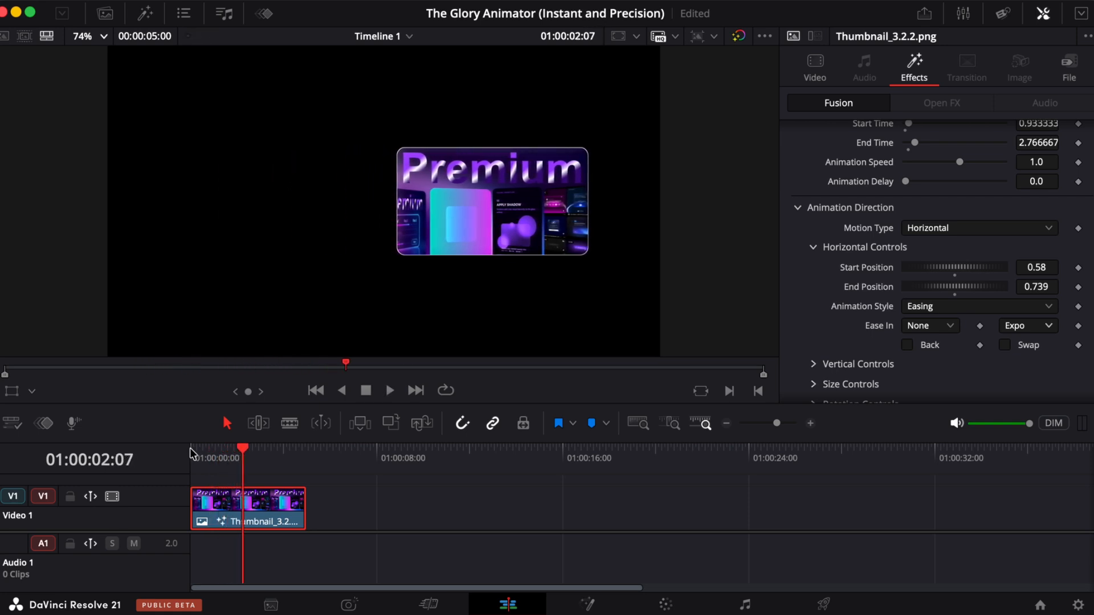
Raise the Animation Speed to 2.0 and preview the motion from the animation's start
left_click(960, 164)
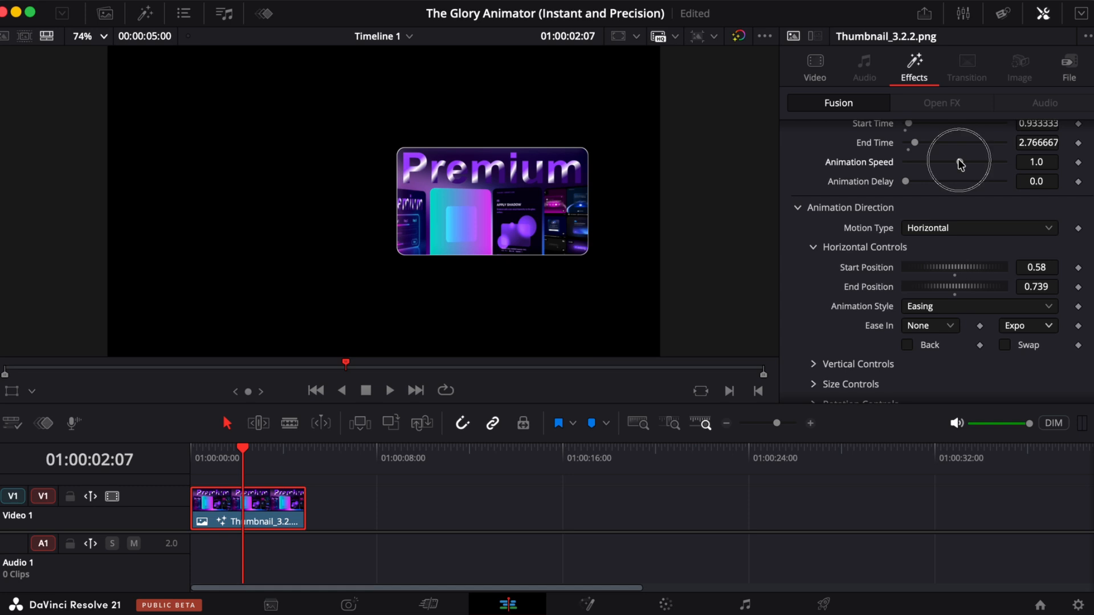
left_click_drag(961, 165, 964, 163)
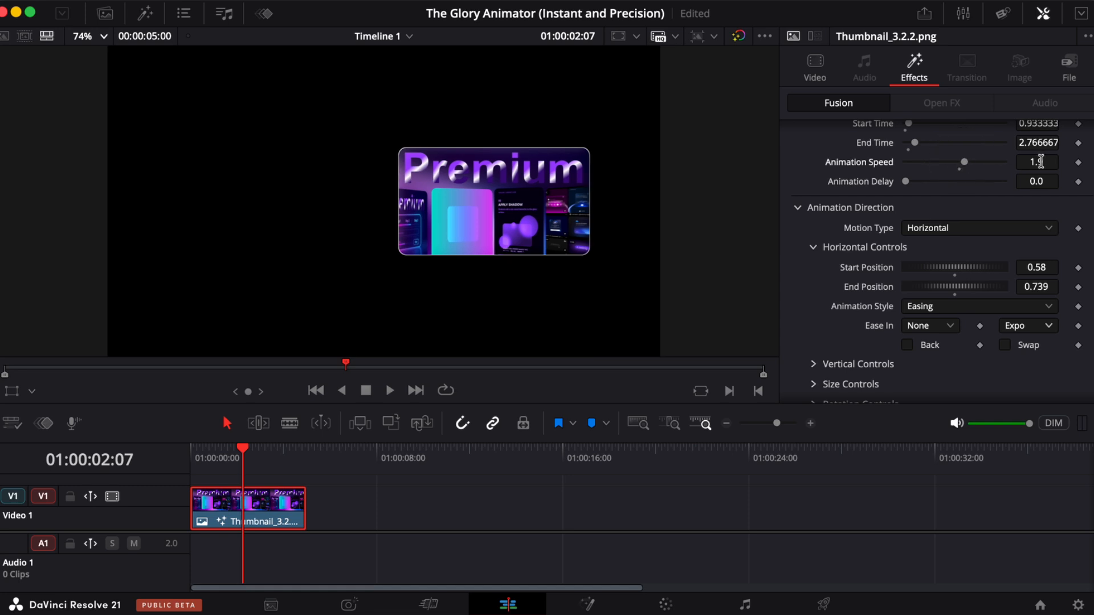
left_click_drag(1039, 162, 1045, 161)
scroll(883, 205, "up", 4)
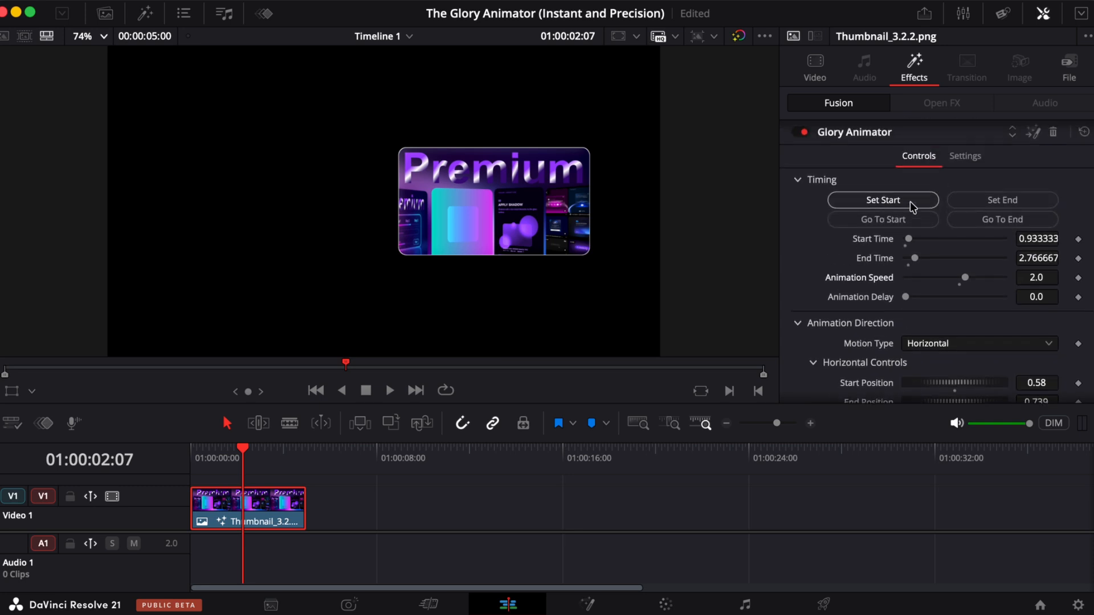
left_click(876, 221)
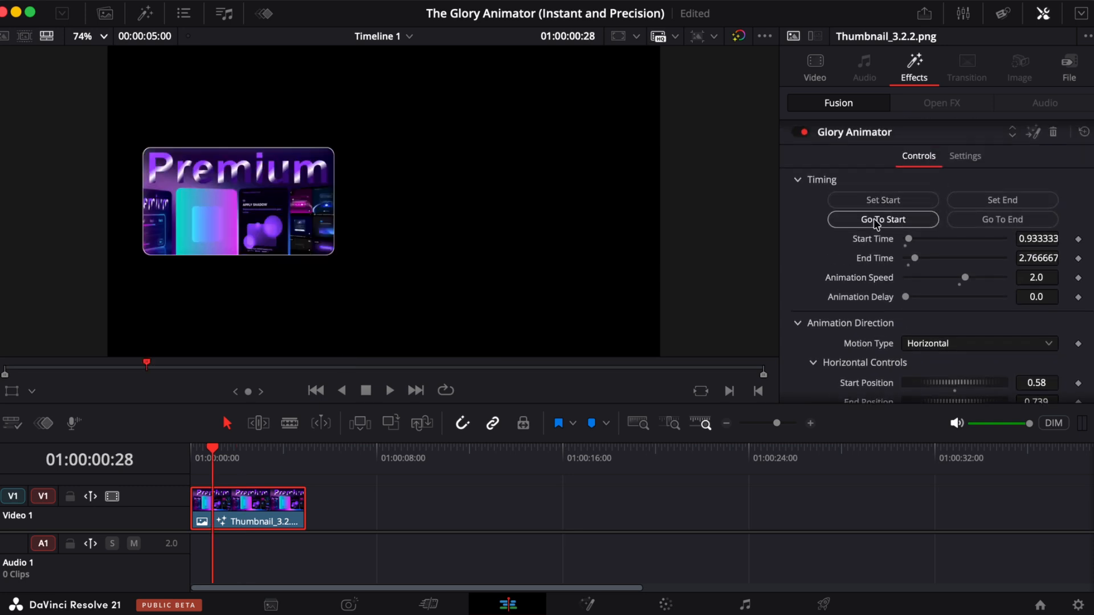
key("space")
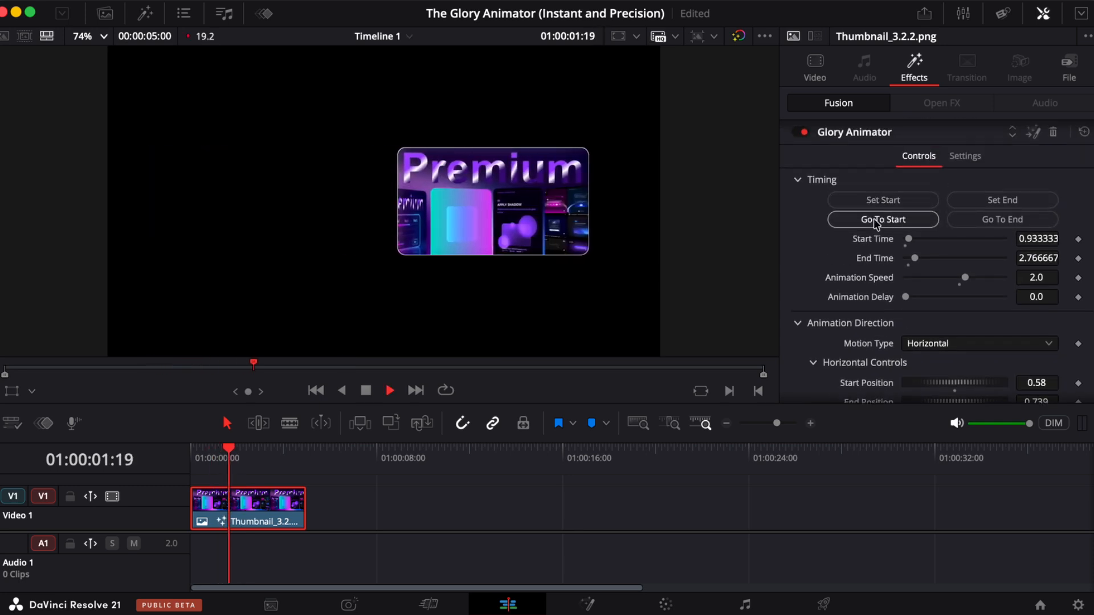
key("space")
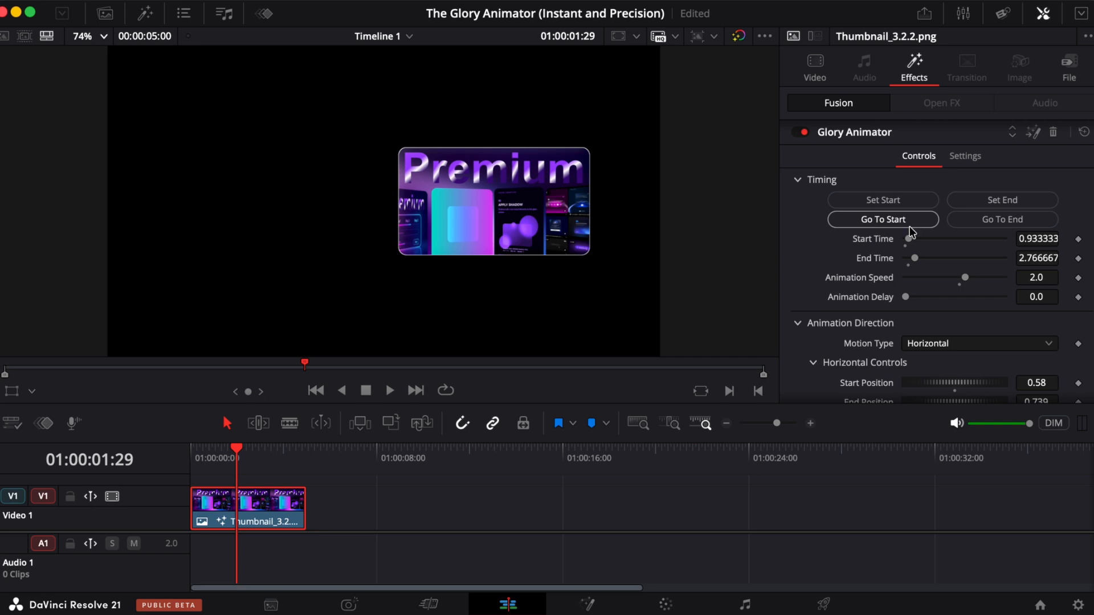
Raise the Animation Speed to 4.0 and preview the motion from the animation's start
left_click(1033, 276)
key("BackSpace")
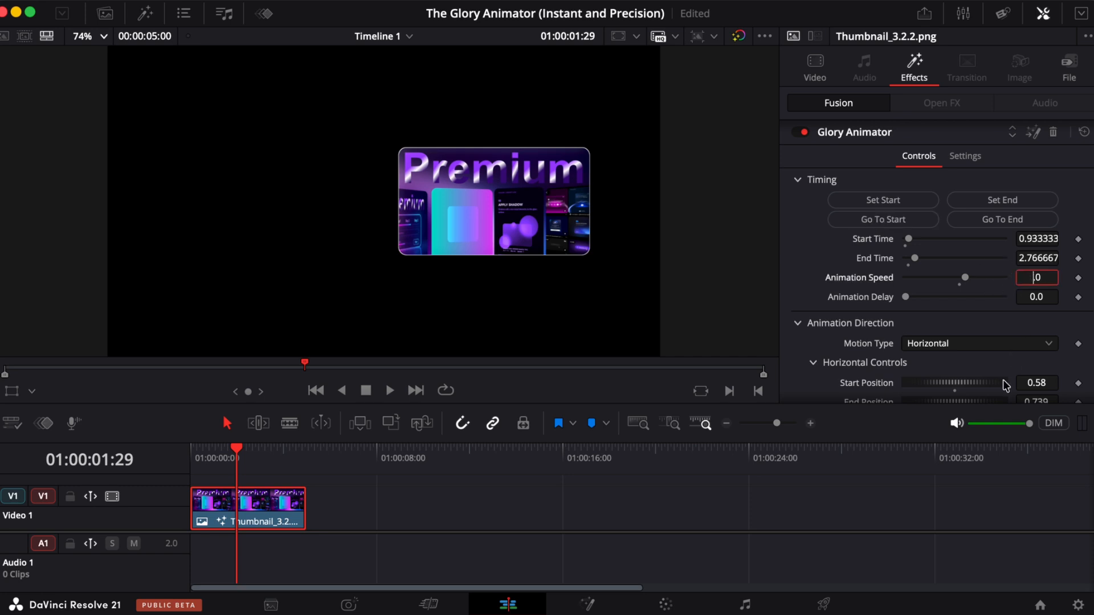
type("4.")
key("Return")
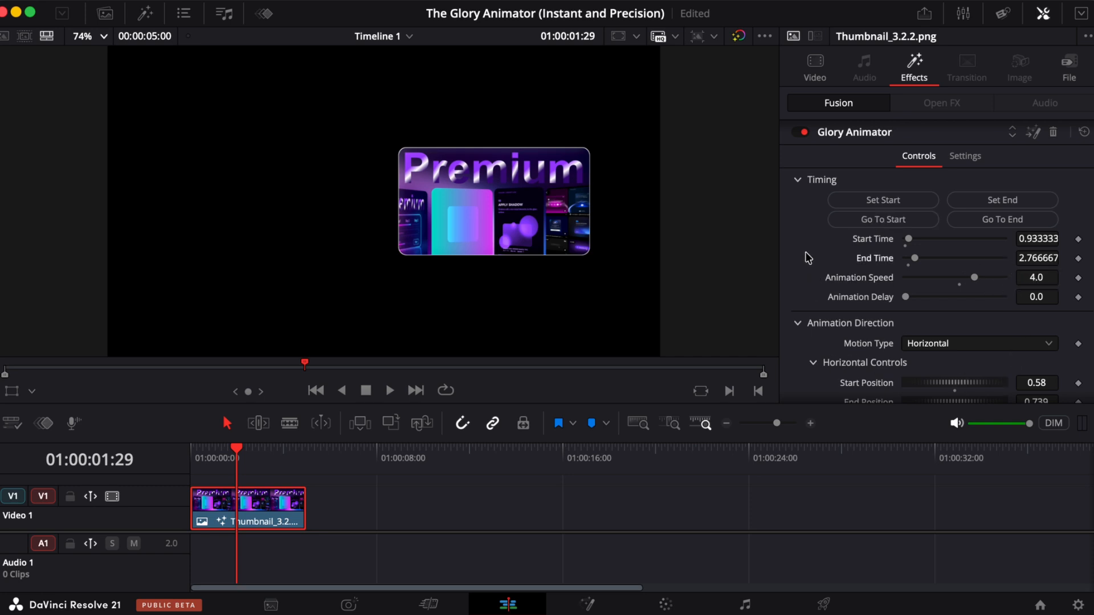
left_click(884, 220)
key("space")
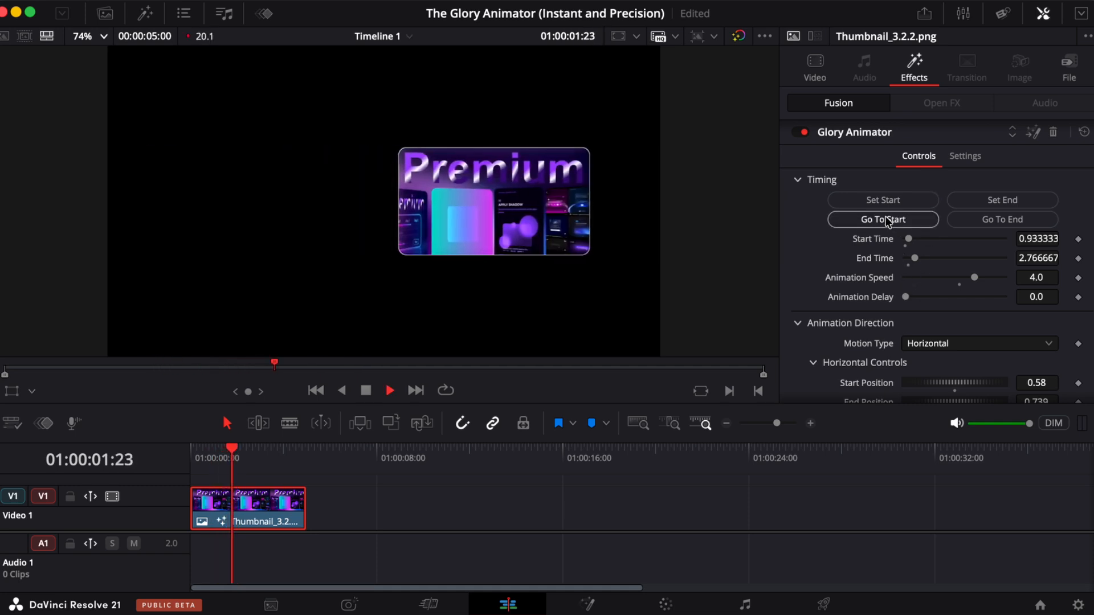
key("space")
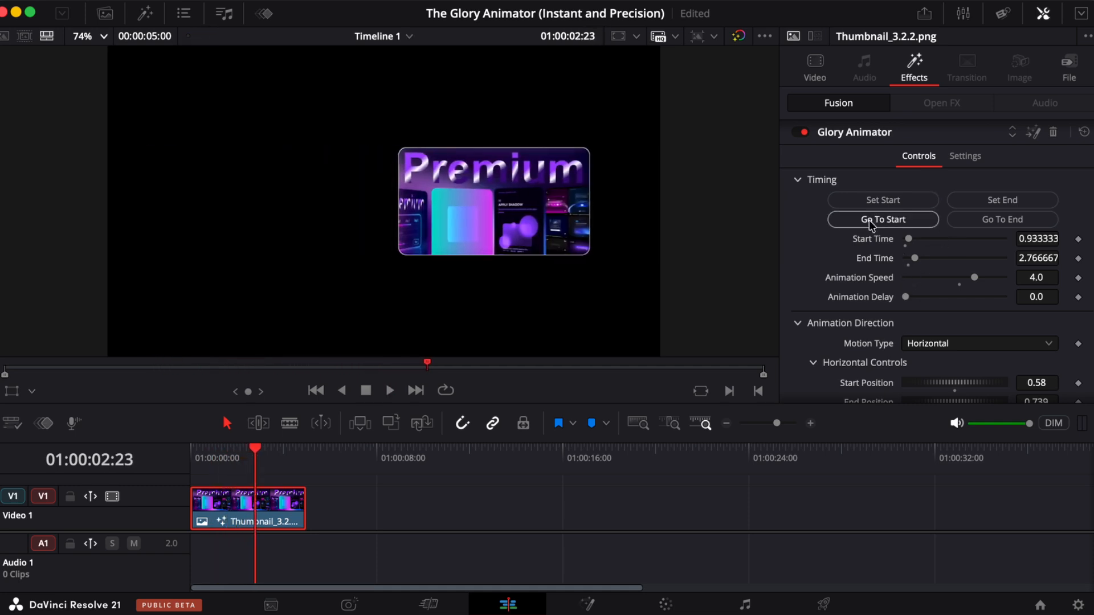
Set the animation's End Time to 3.0
left_click(1025, 257)
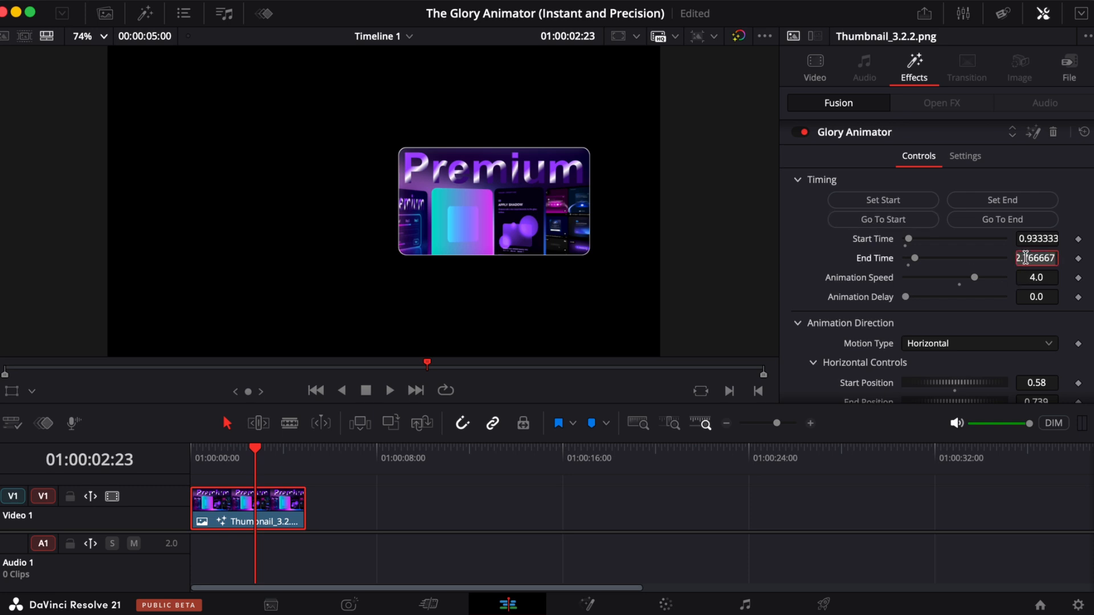
key("BackSpace")
key("Return")
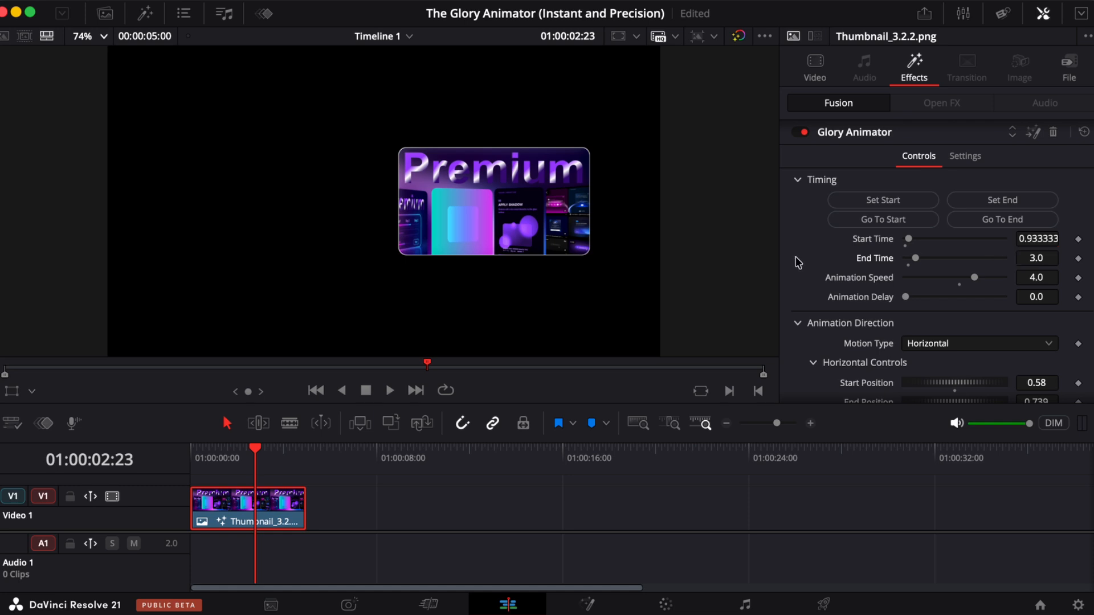
Set the animation's Start Time to 0 and reset the Animation Speed to its default of 1.0
left_click(1026, 237)
key("BackSpace")
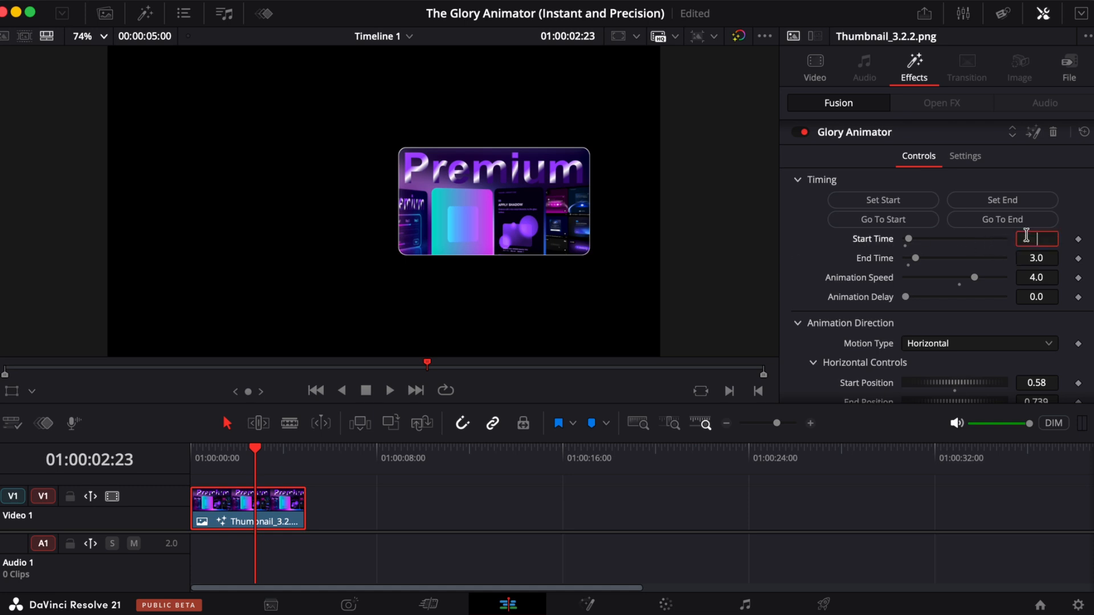
type("0")
key("Return")
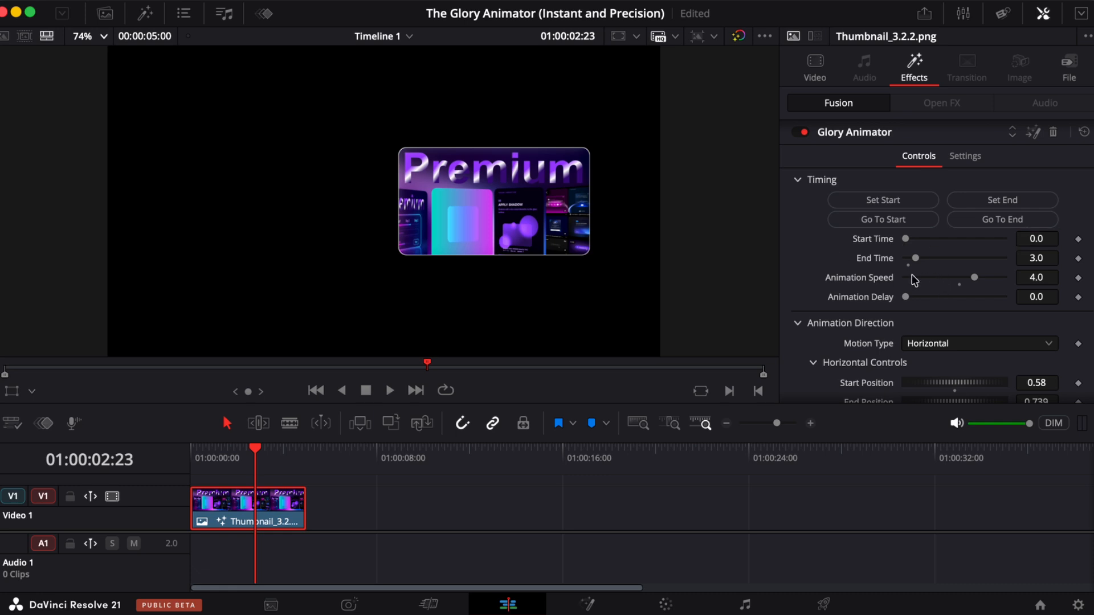
double_click(866, 279)
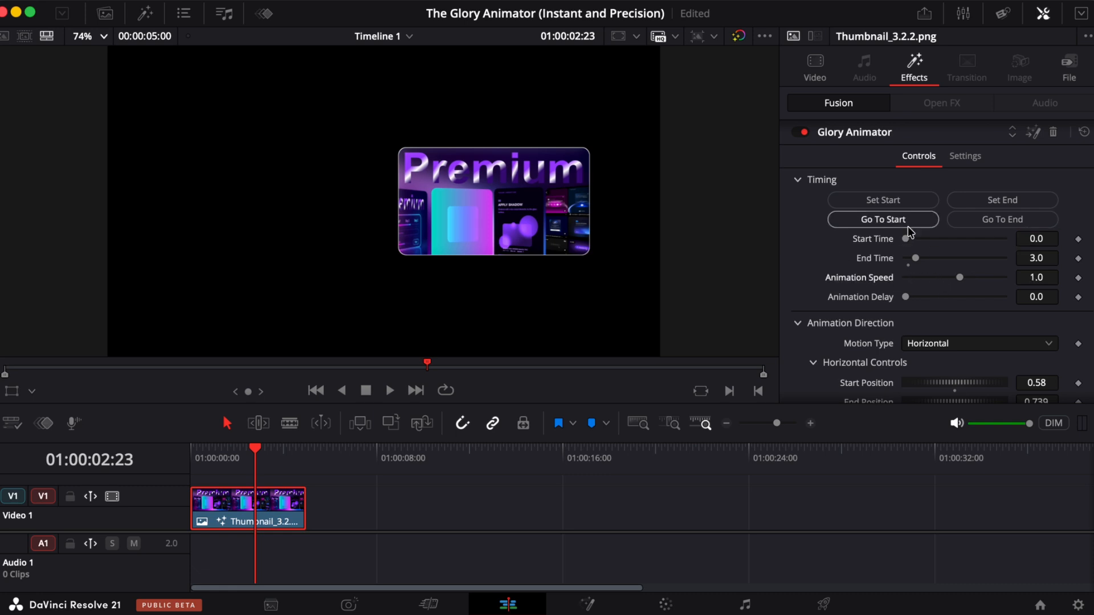
Preview the horizontal motion twice, playing it each time from the animation's start
left_click(890, 221)
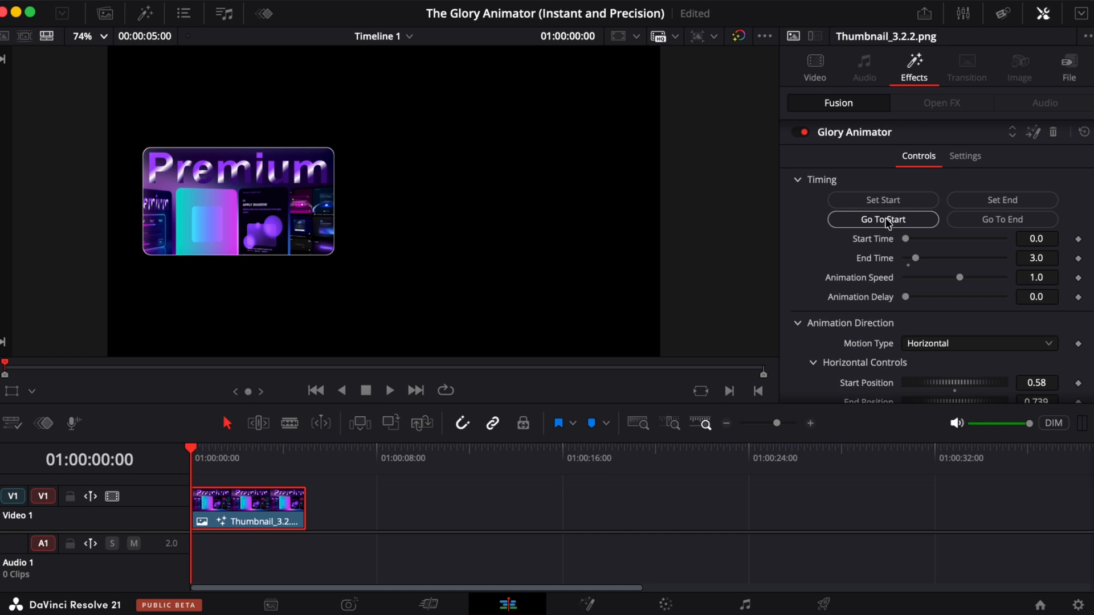
key("space")
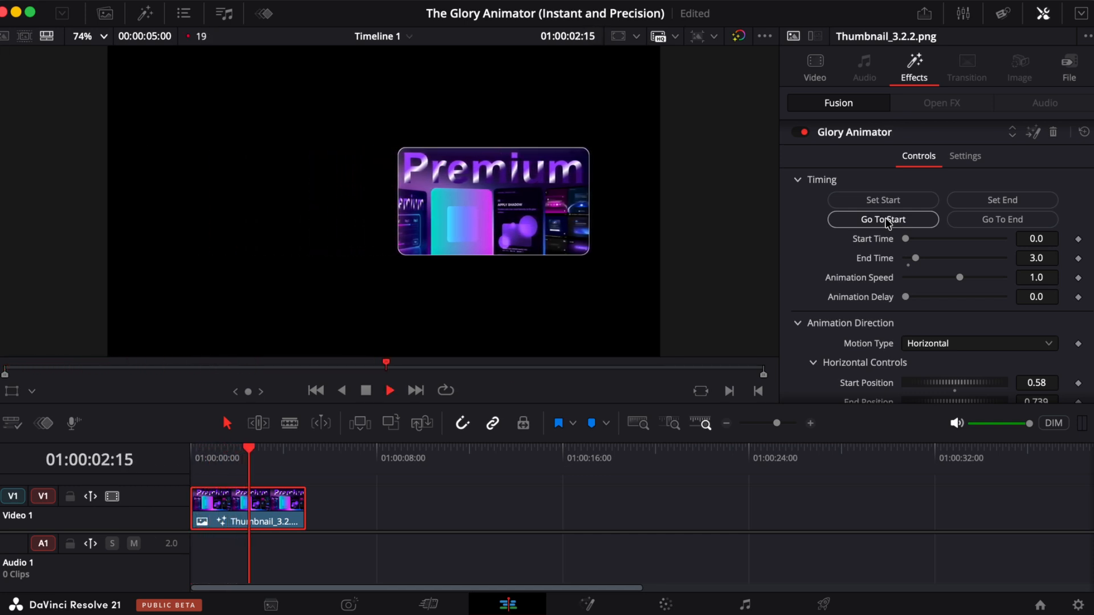
key("space")
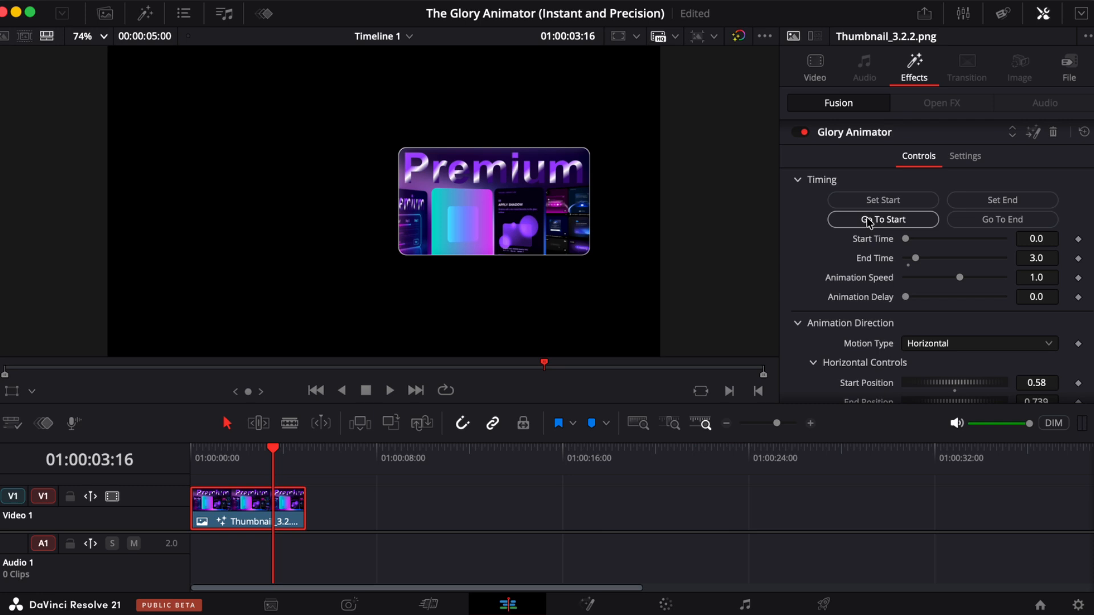
left_click(870, 222)
key("space")
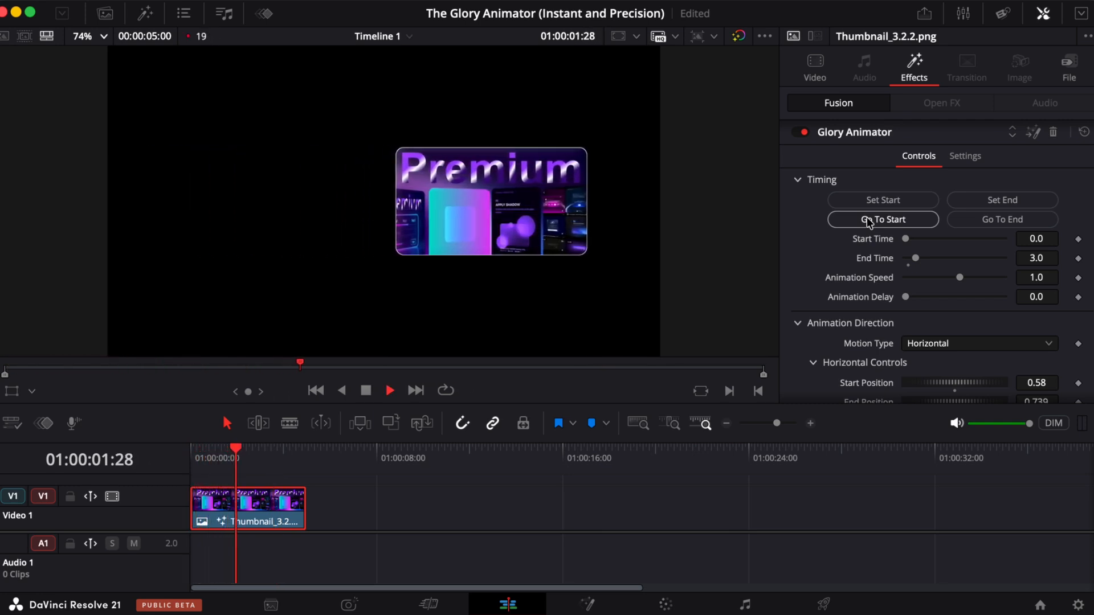
key("space")
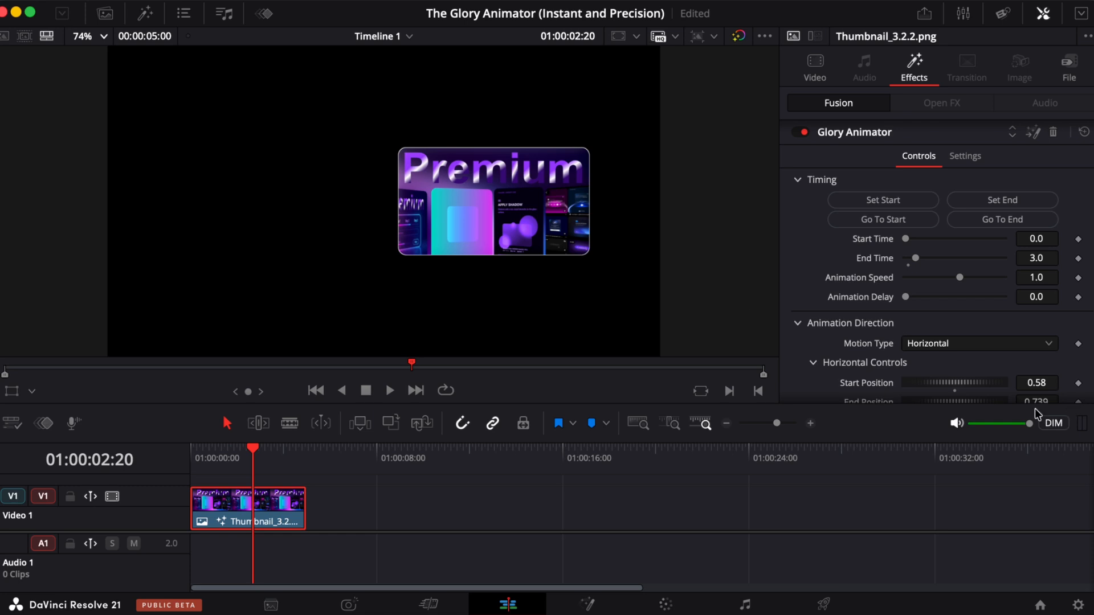
Set the animation's End Time to 1.0, preview the shortened motion and return the playhead to the timeline's beginning
scroll(1018, 404, "down", 3)
scroll(1040, 307, "down", 3)
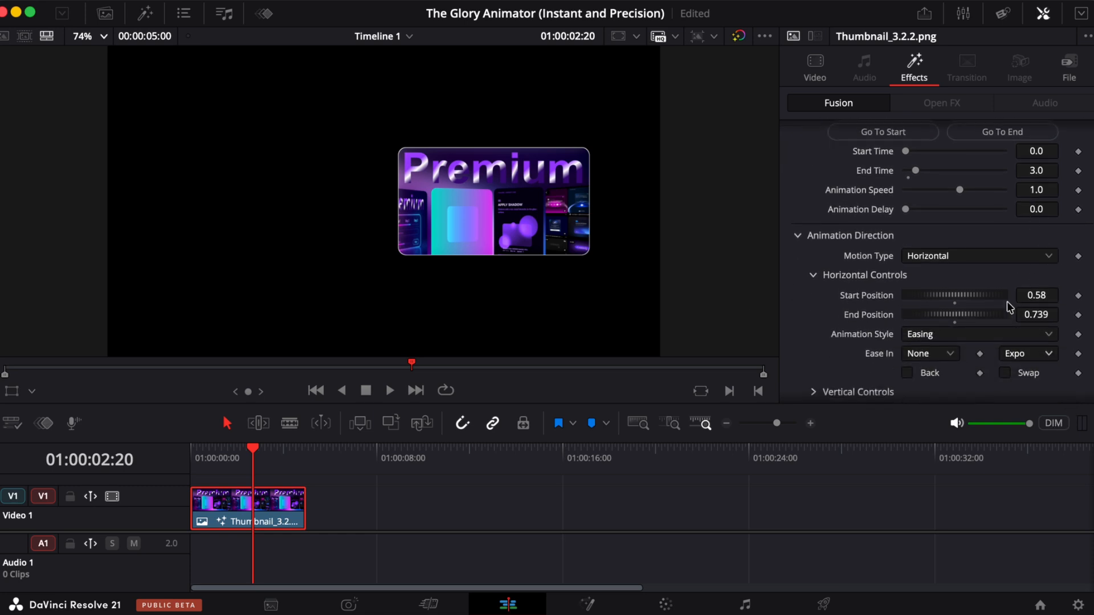
scroll(1007, 302, "down", 2)
scroll(1006, 302, "up", 5)
scroll(1007, 302, "down", 1)
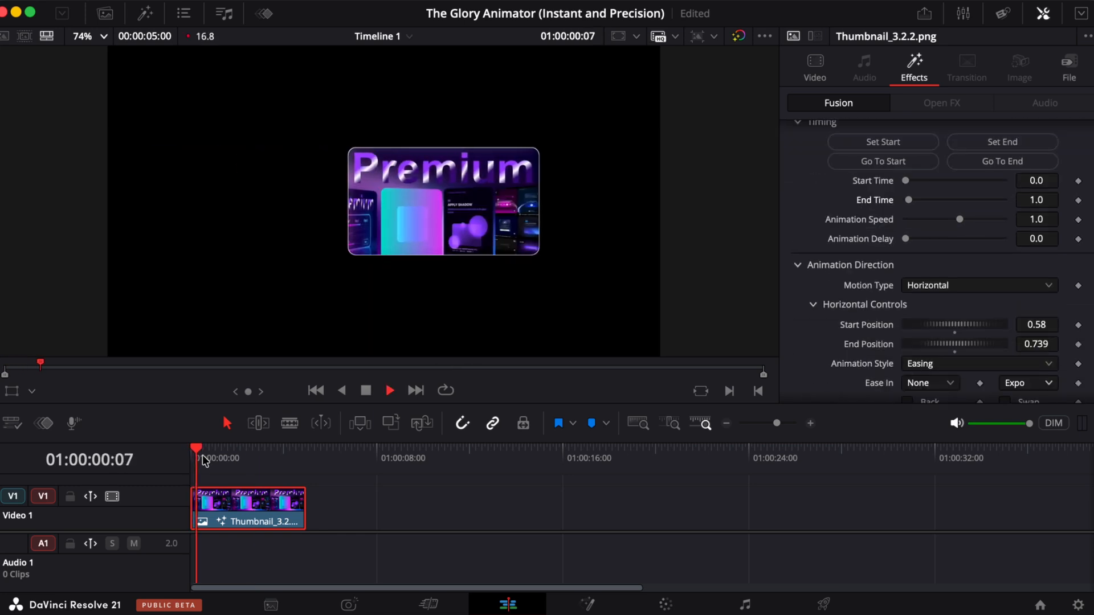
key("space")
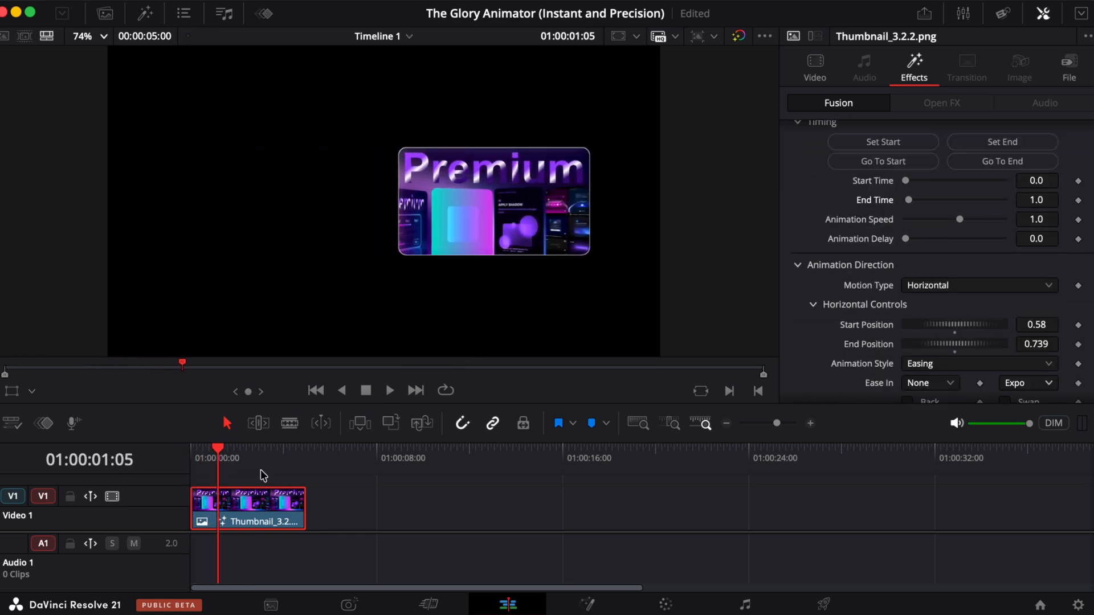
left_click_drag(220, 447, 151, 454)
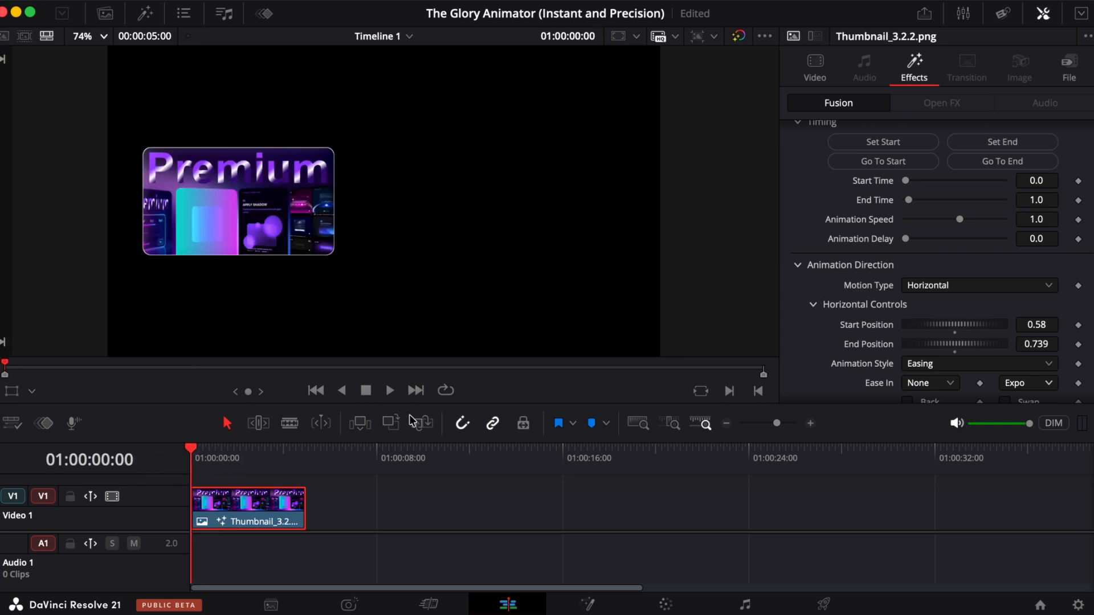
Set the Animation Delay to 2.0 and preview the delayed motion from the timeline's beginning
scroll(1014, 221, "up", 1)
scroll(955, 237, "down", 4)
scroll(1011, 220, "up", 3)
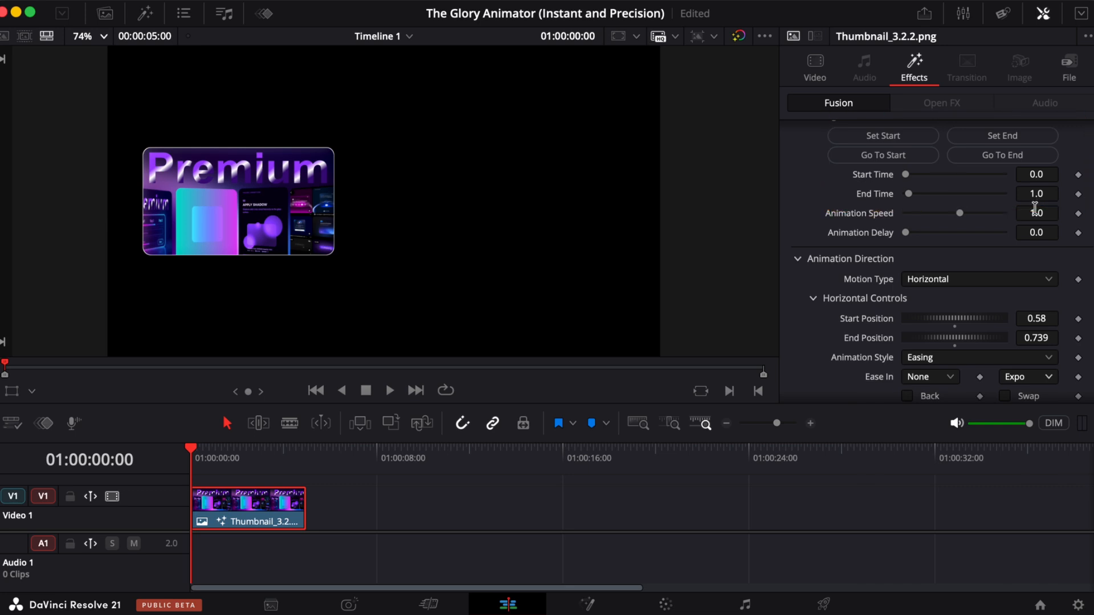
left_click(1034, 231)
key("Return")
key("space")
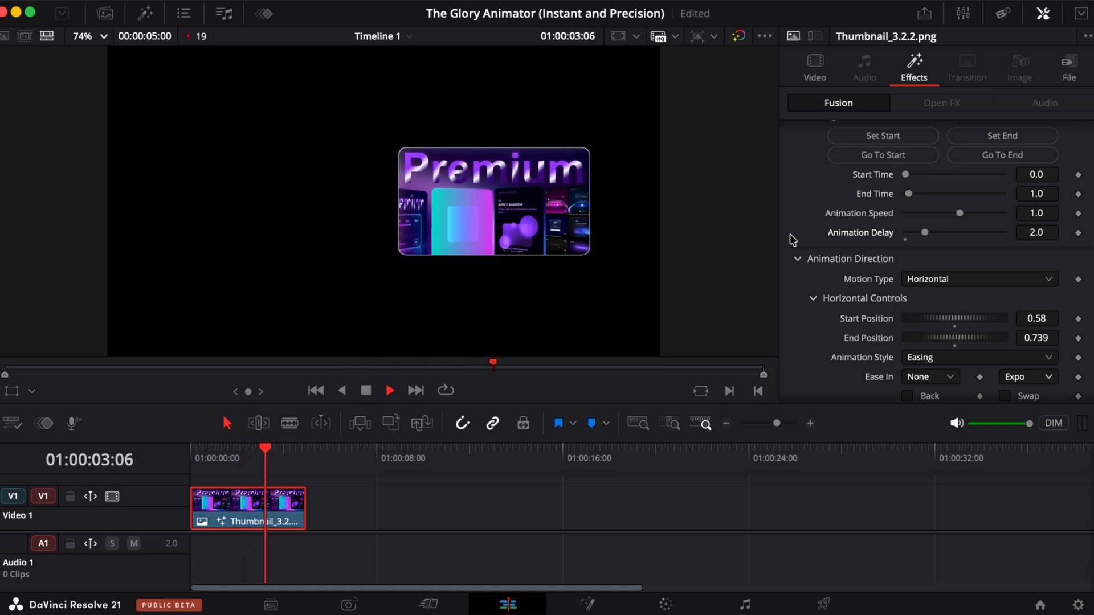
key("space")
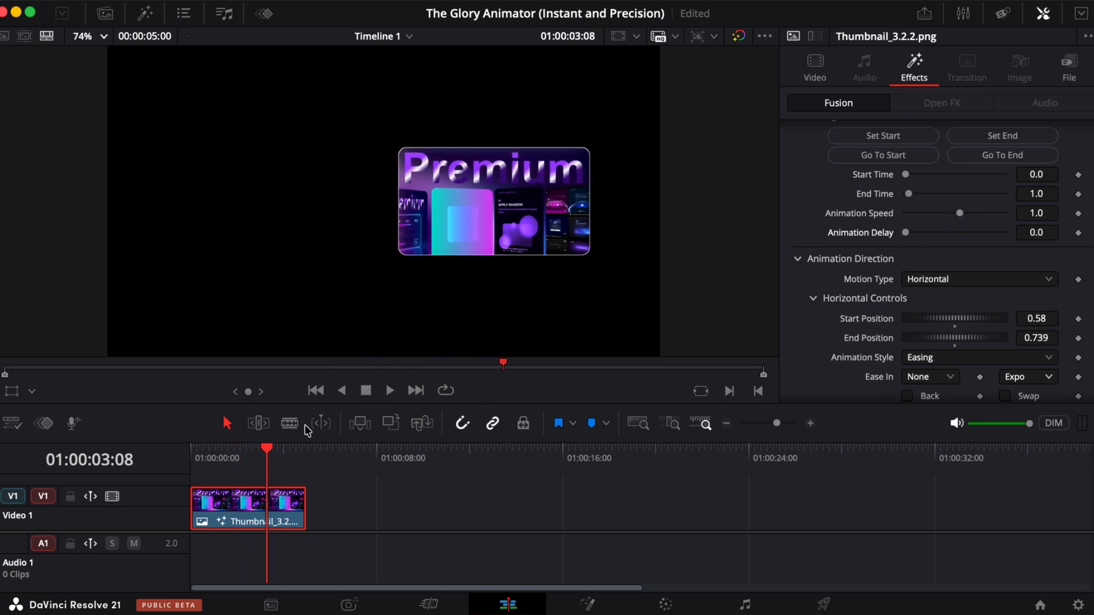
Set the Animation Delay to 20.0 and play the clip from the timeline's beginning
left_click_drag(905, 232, 908, 254)
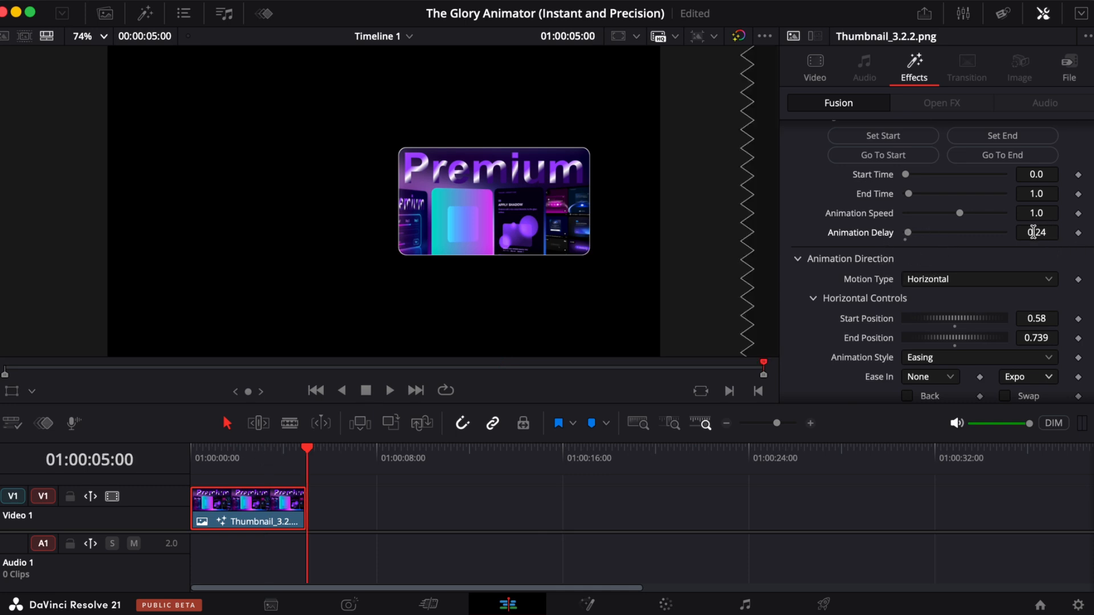
left_click(1028, 233)
double_click(1041, 233)
key("BackSpace")
left_click(814, 223)
left_click(1031, 233)
type("2")
left_click(802, 236)
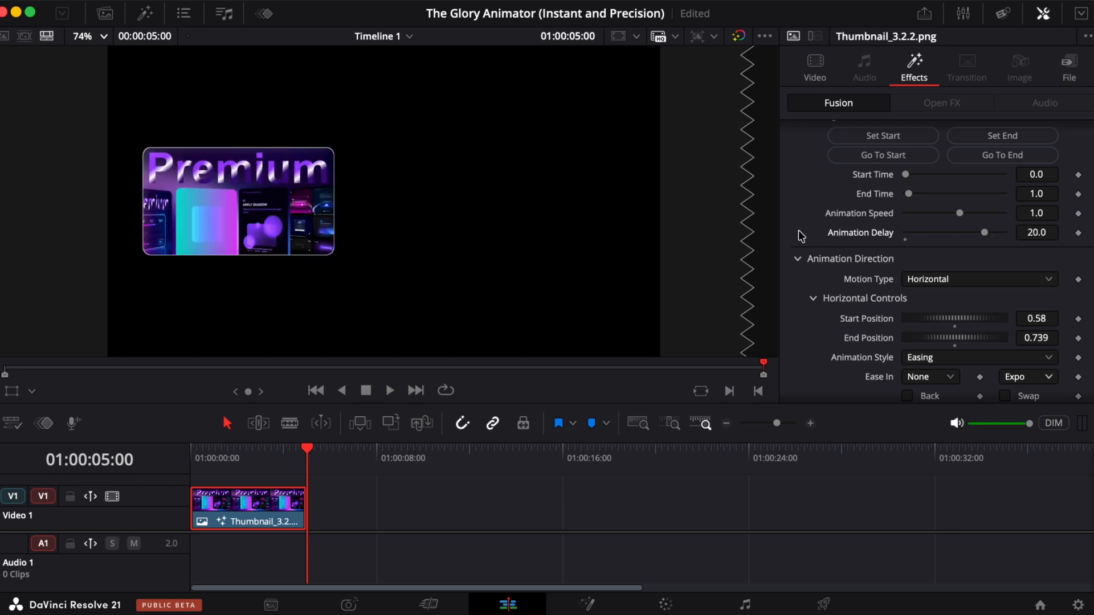
left_click(193, 450)
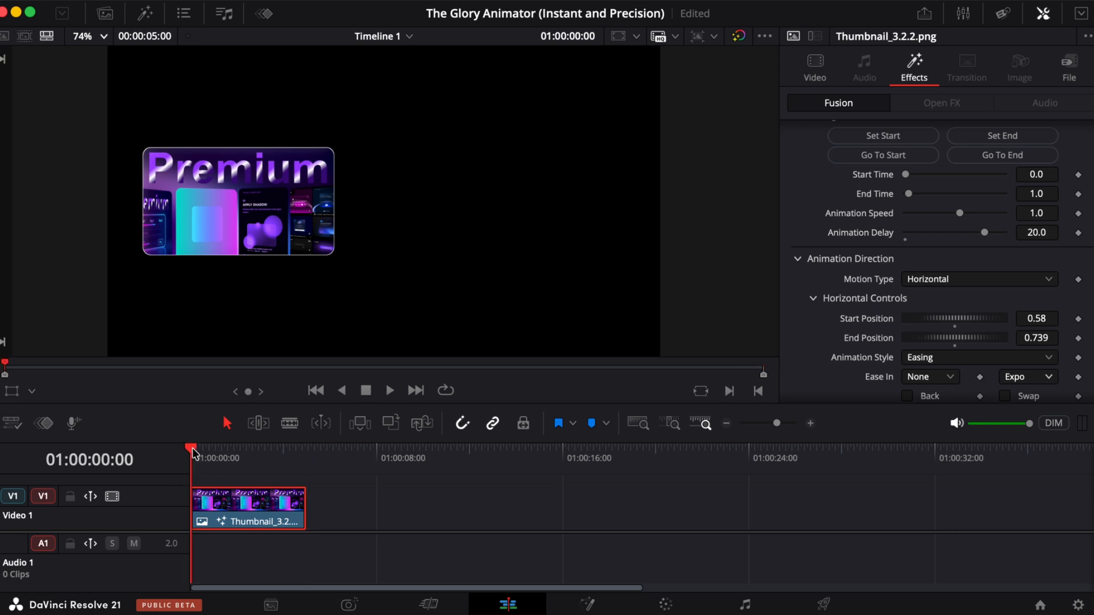
key("space")
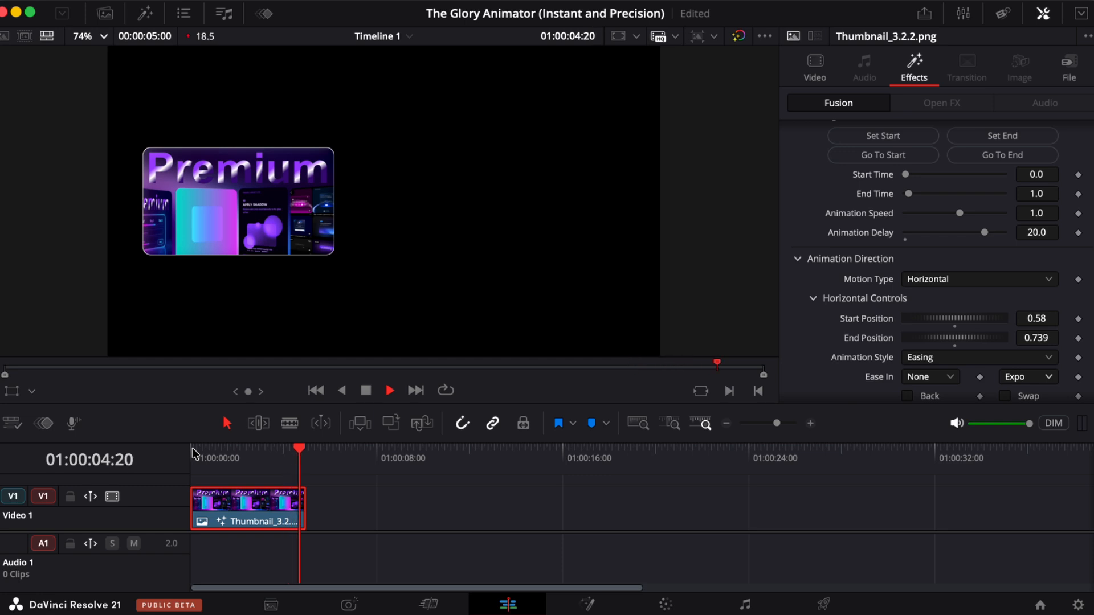
Lower the Animation Delay to 0.59, enable Back for the horizontal easing, and preview from the timeline's beginning
left_click_drag(915, 235, 907, 235)
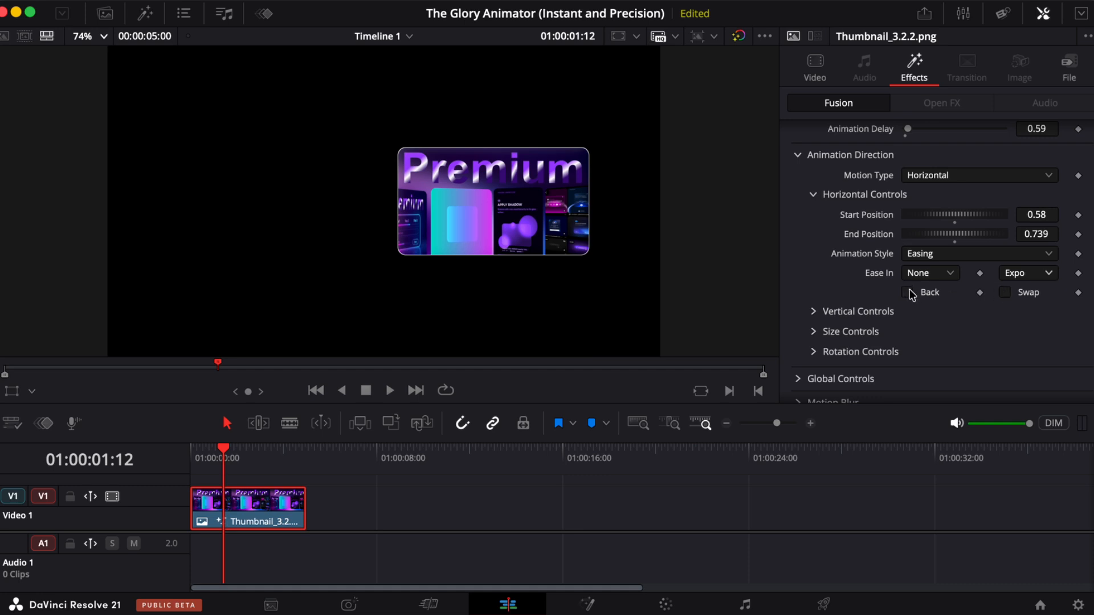
left_click(908, 293)
left_click(225, 447)
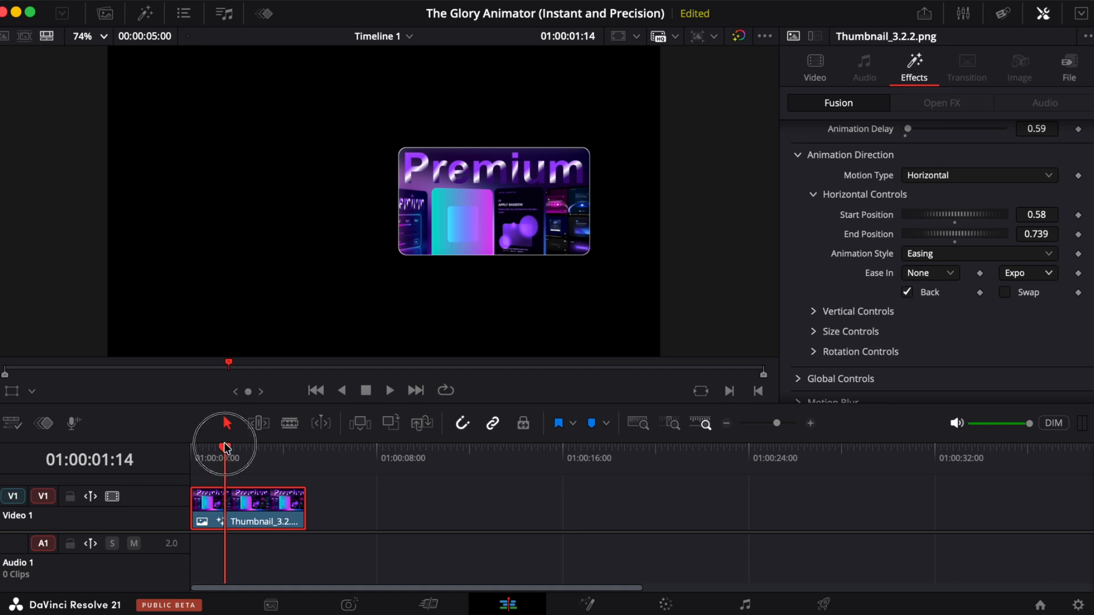
left_click_drag(225, 447, 176, 452)
key("space")
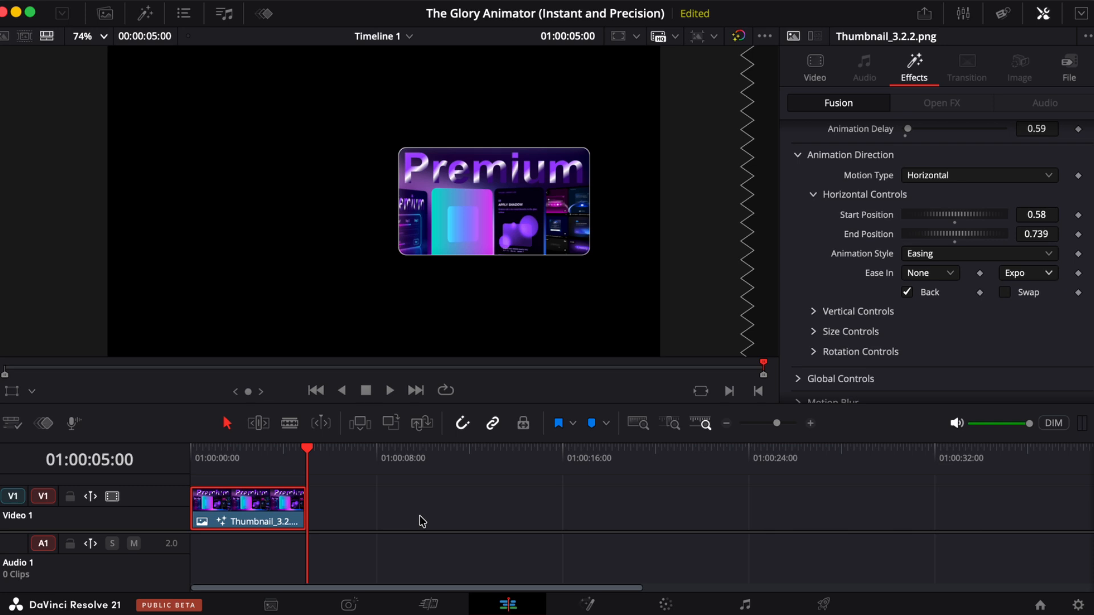
Reset the Animation Delay to its default of 0.0 and preview the motion from the timeline's beginning
key("Home")
scroll(883, 237, "up", 3)
double_click(874, 210)
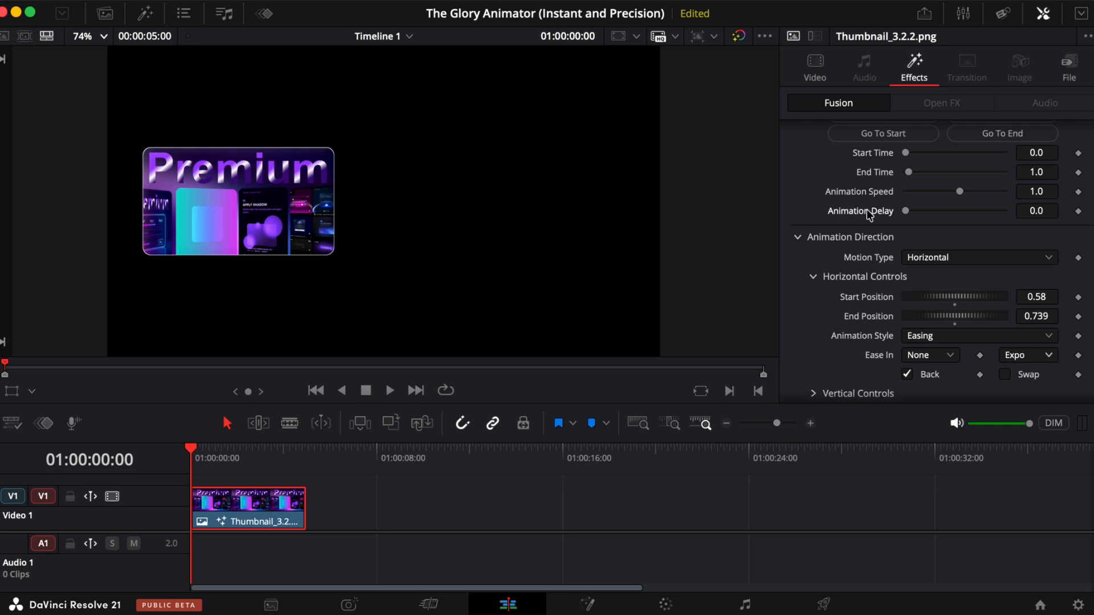
scroll(887, 261, "up", 2)
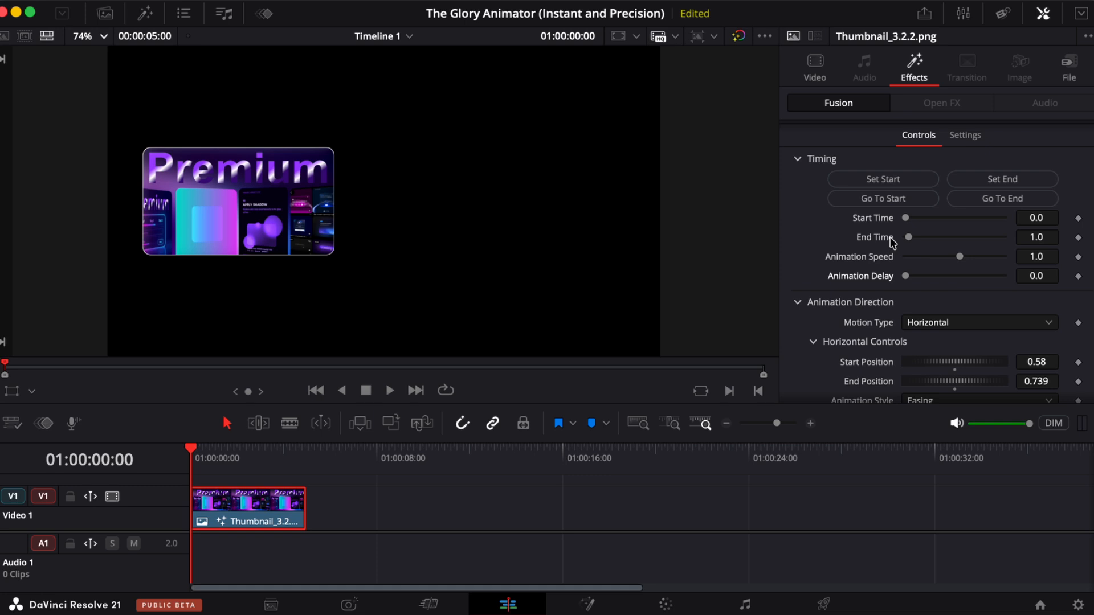
key("space")
Set the Animation Delay to 0.59 and turn off Back for the horizontal easing
scroll(930, 260, "down", 3)
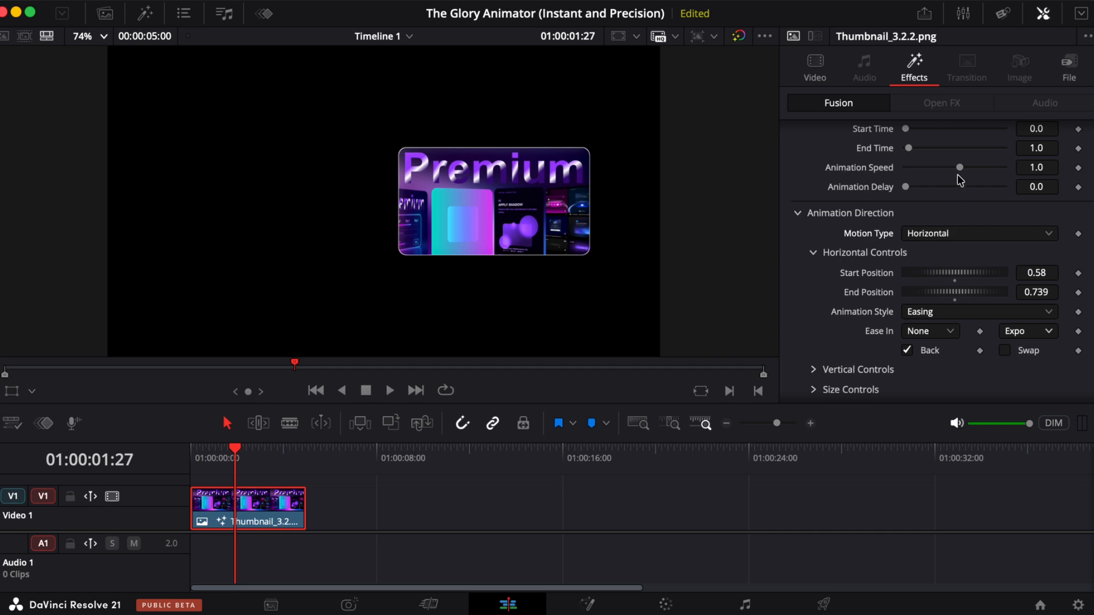
left_click(904, 188)
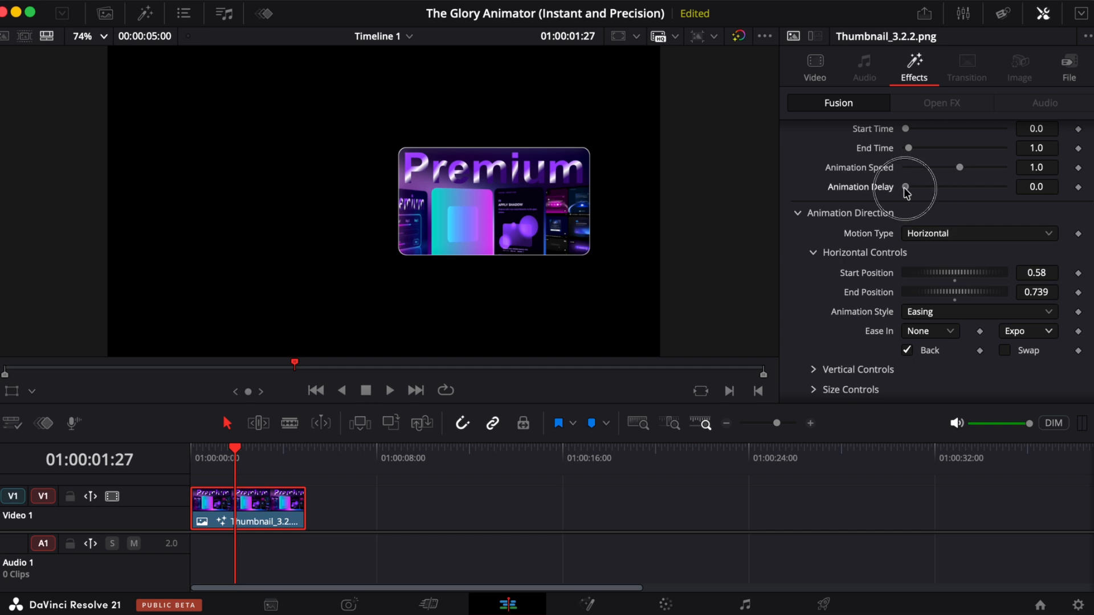
left_click_drag(905, 188, 803, 182)
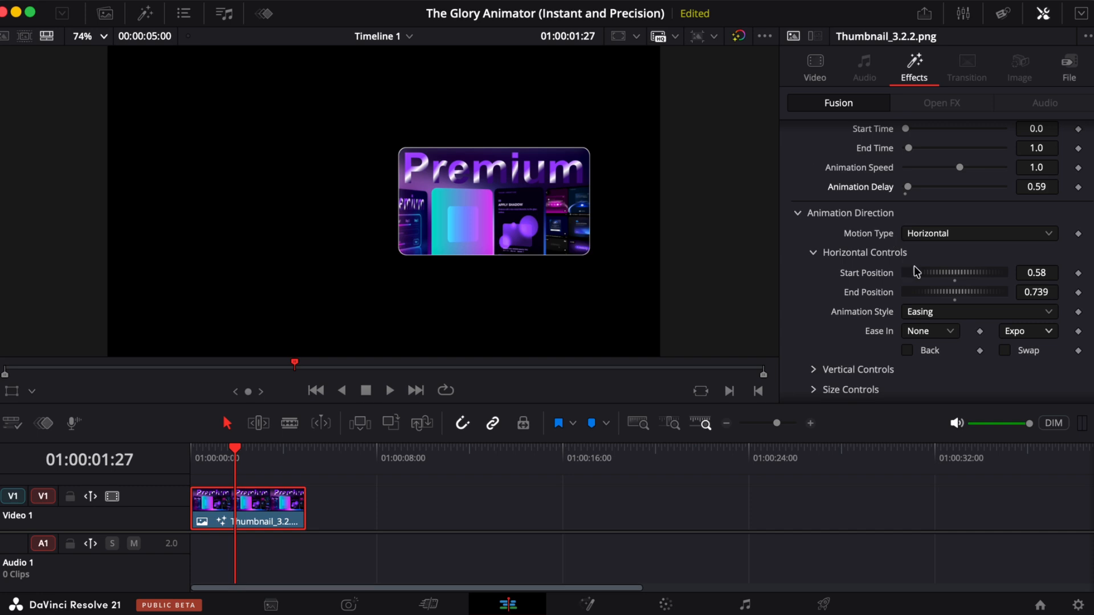
Switch the Motion Type to Vertical and preview the motion from the animation's start
scroll(966, 239, "up", 3)
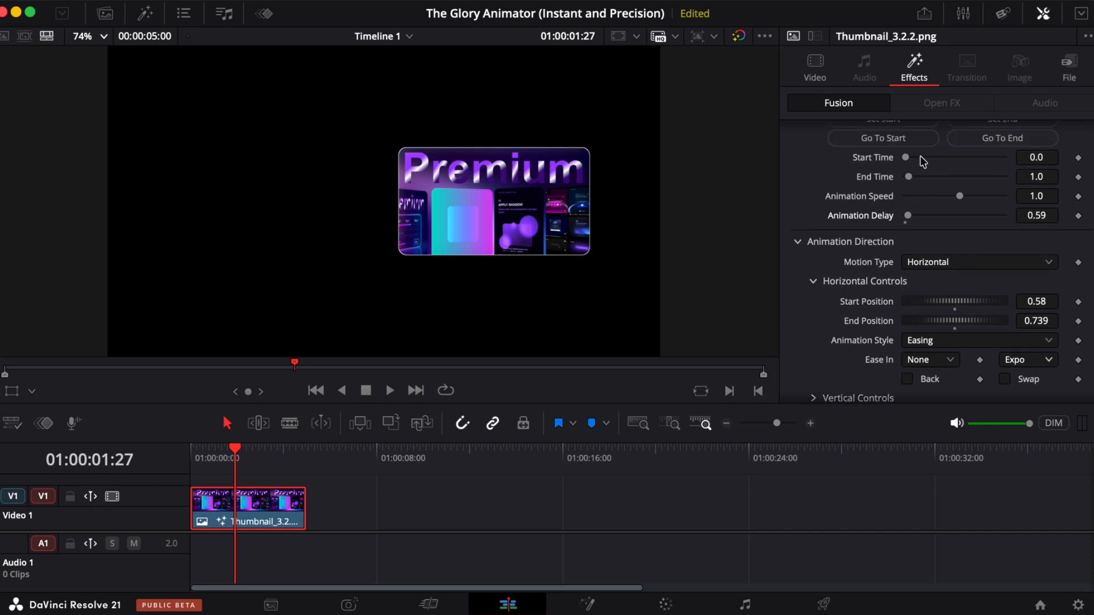
left_click(875, 183)
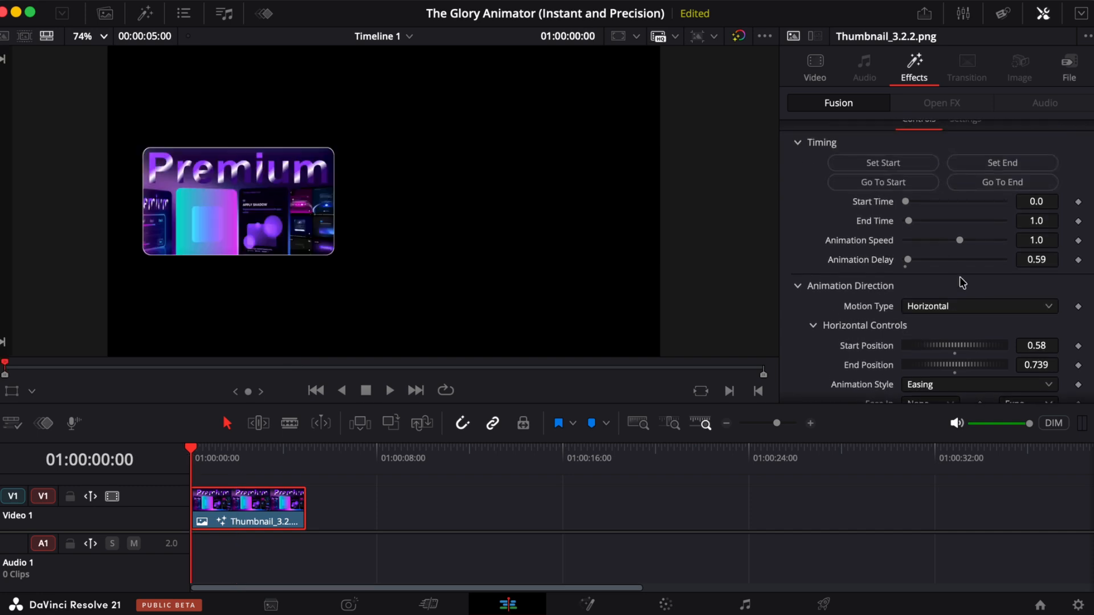
scroll(960, 277, "down", 3)
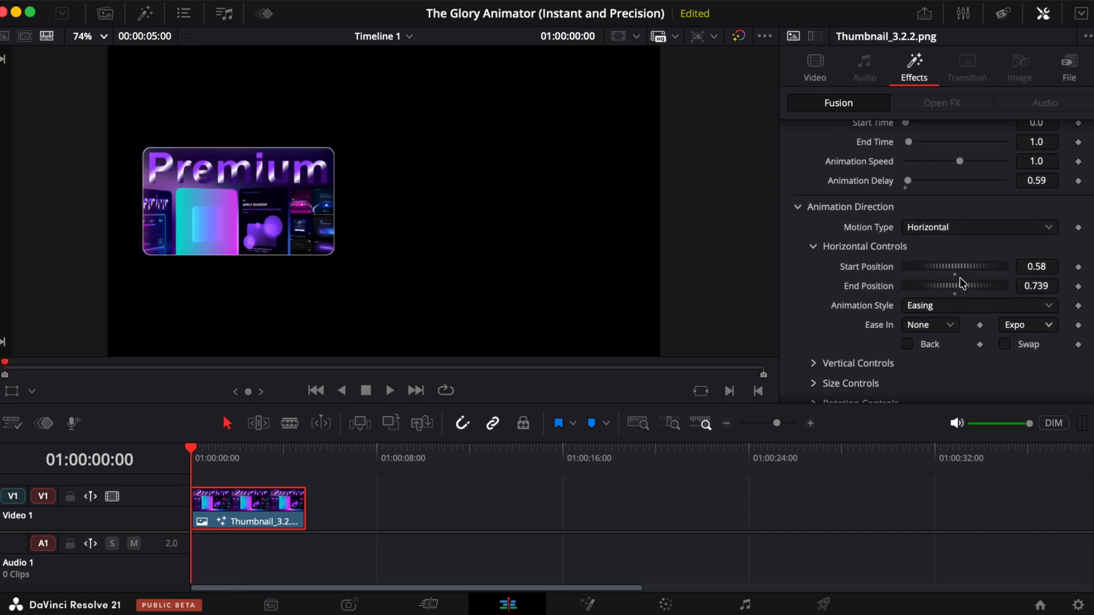
left_click(955, 219)
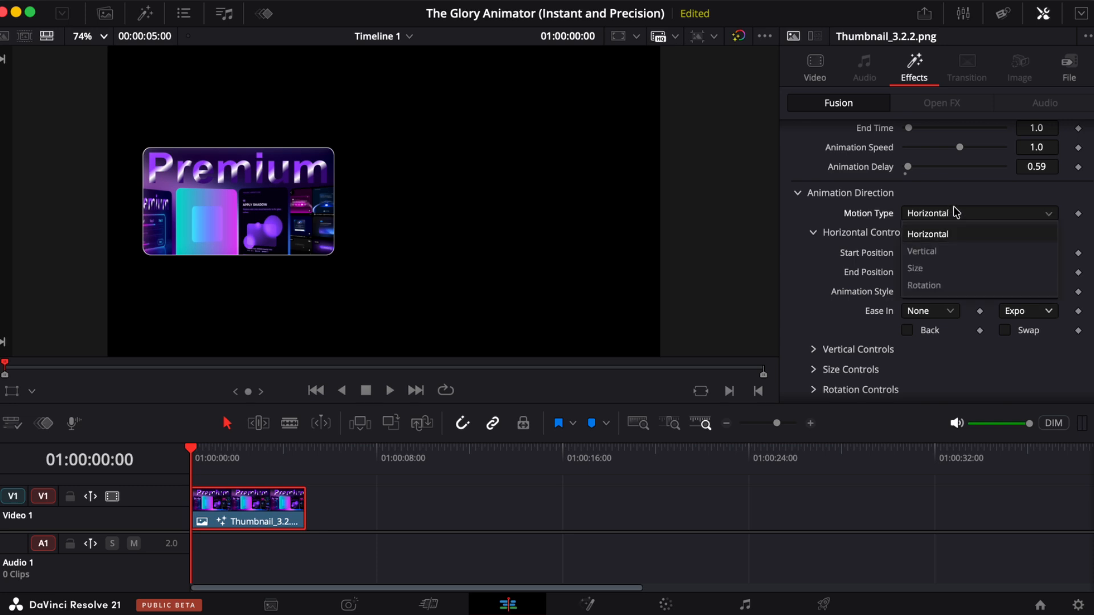
left_click(943, 251)
key("space")
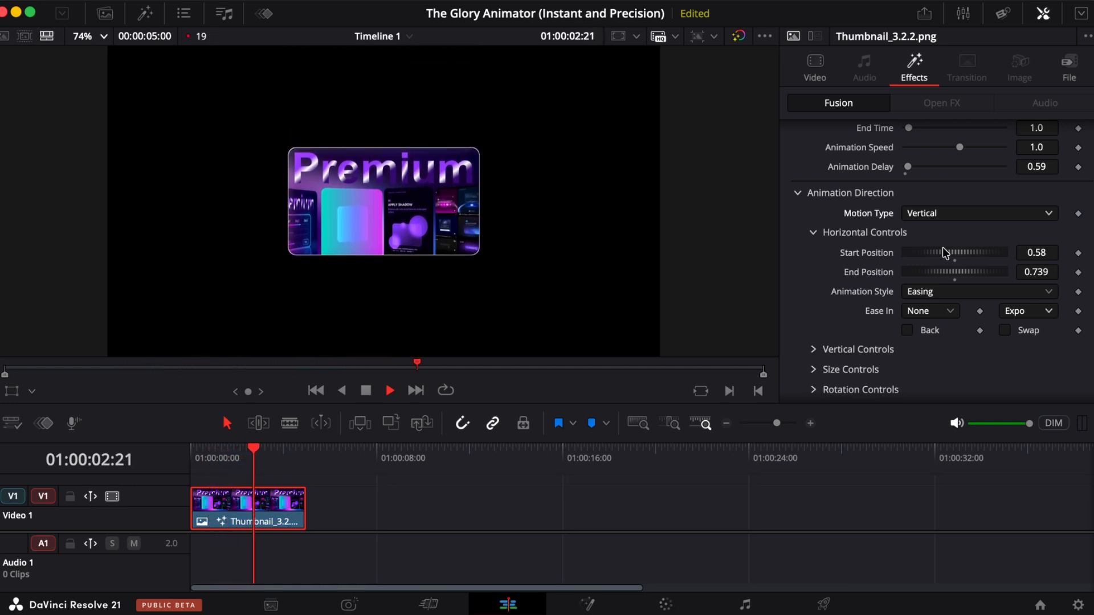
Switch the Motion Type to Size and preview the scaling motion from the animation's start
left_click(938, 213)
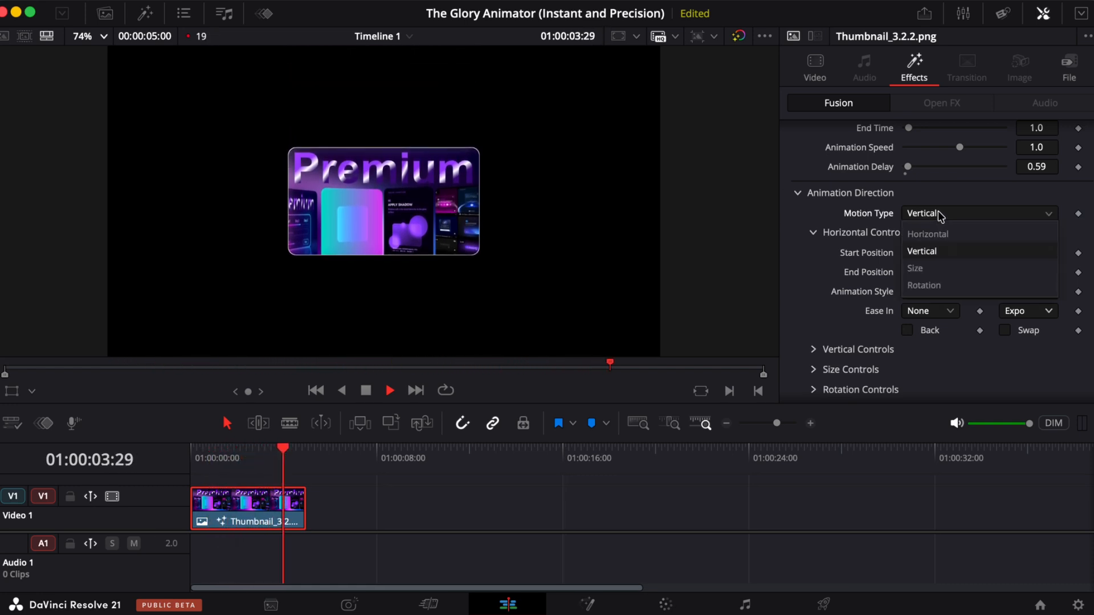
left_click(923, 269)
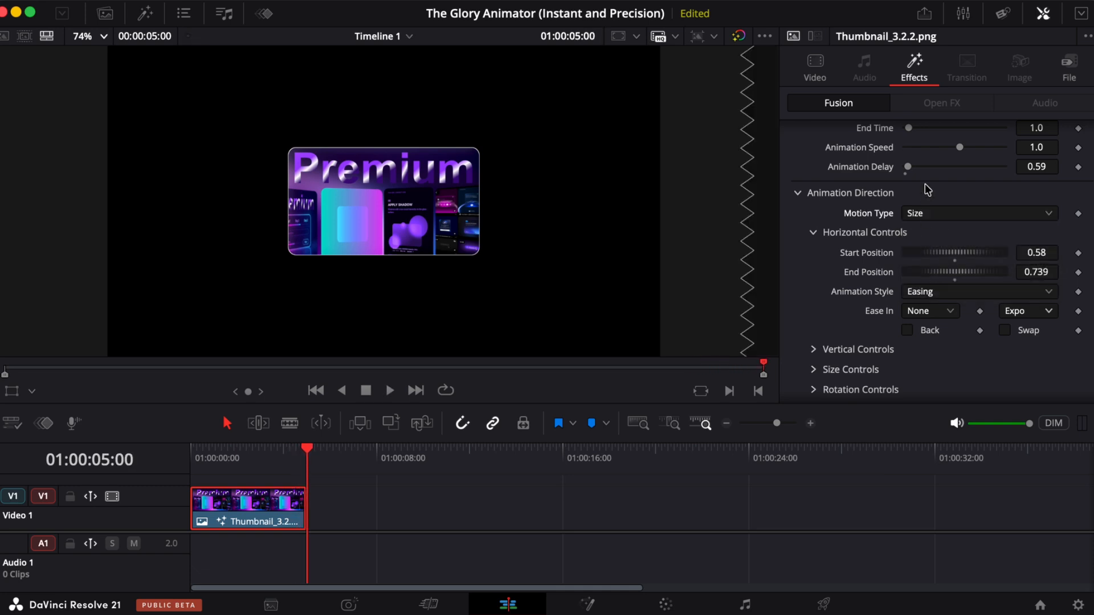
scroll(913, 183, "up", 3)
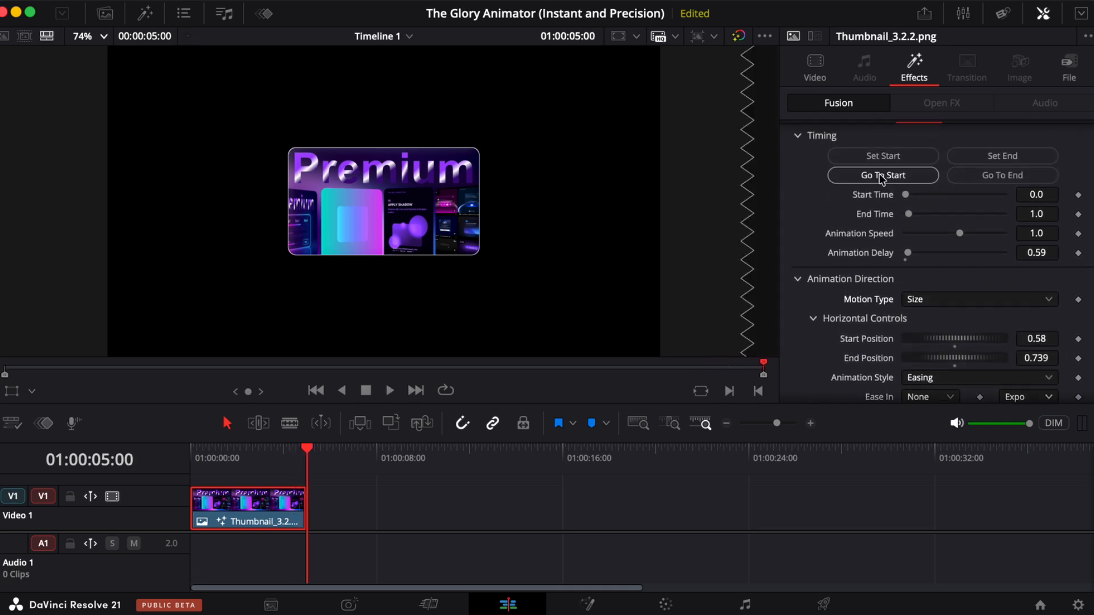
left_click(883, 177)
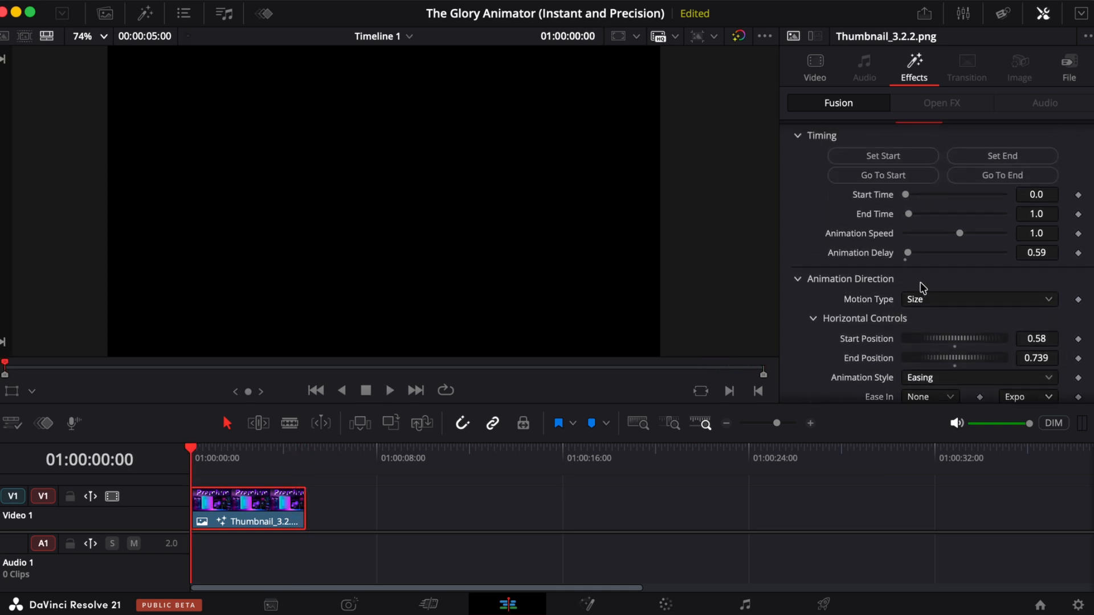
key("space")
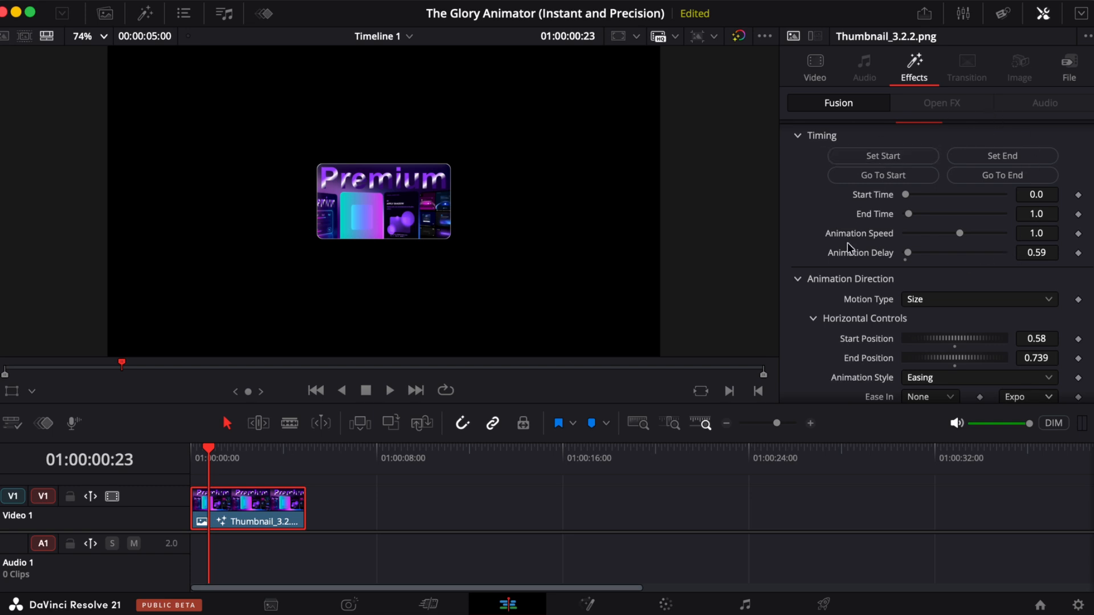
scroll(963, 327, "down", 5)
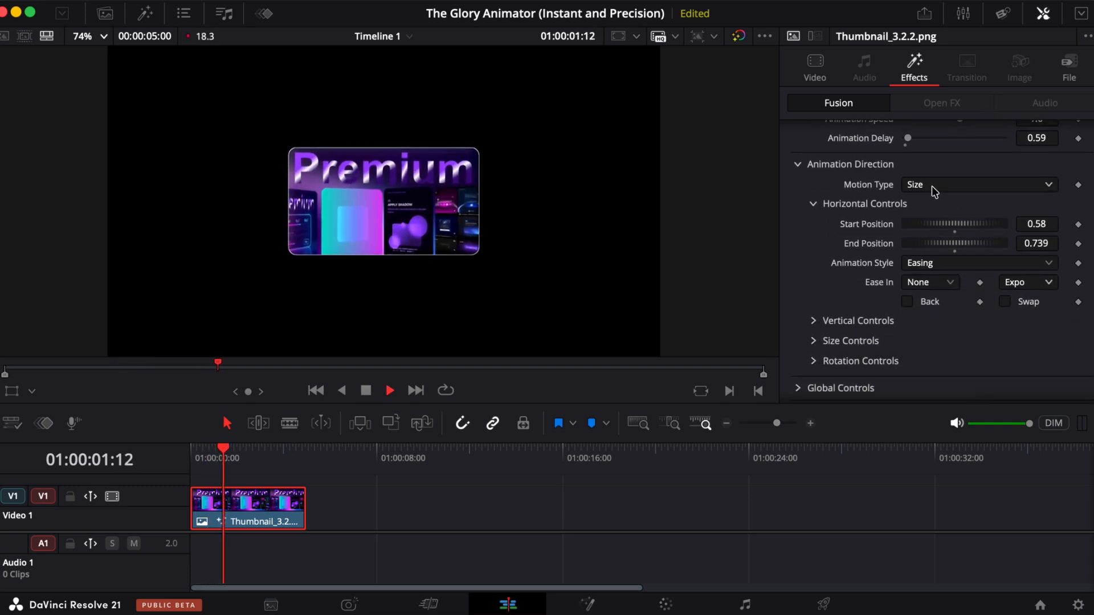
Stop the preview and set the Start Size in the Size Controls to -0.14
key("space")
scroll(921, 357, "down", 1)
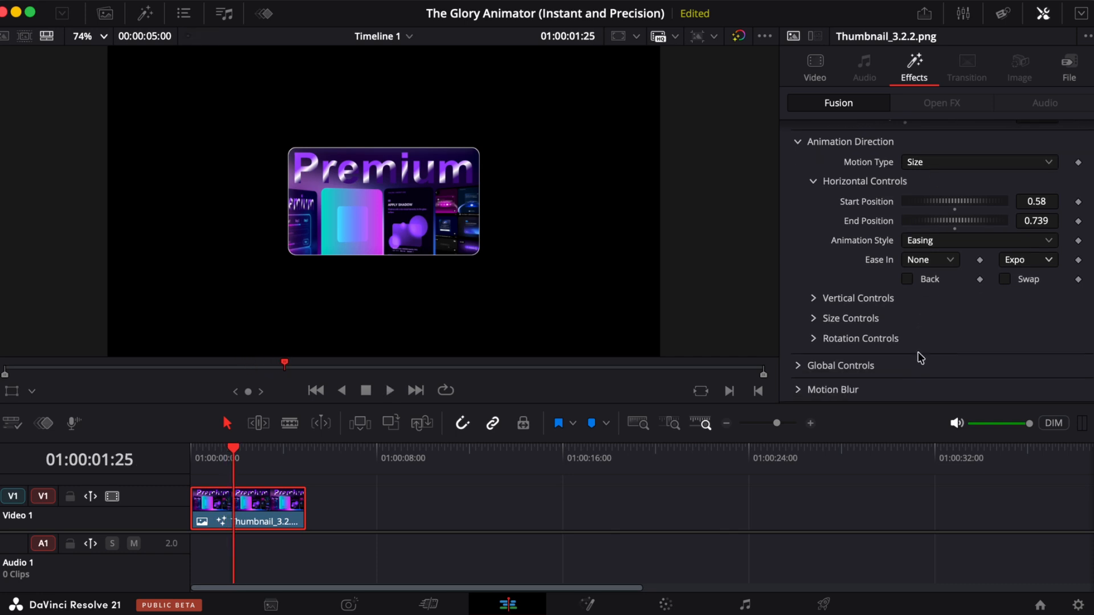
left_click(813, 323)
scroll(872, 370, "down", 3)
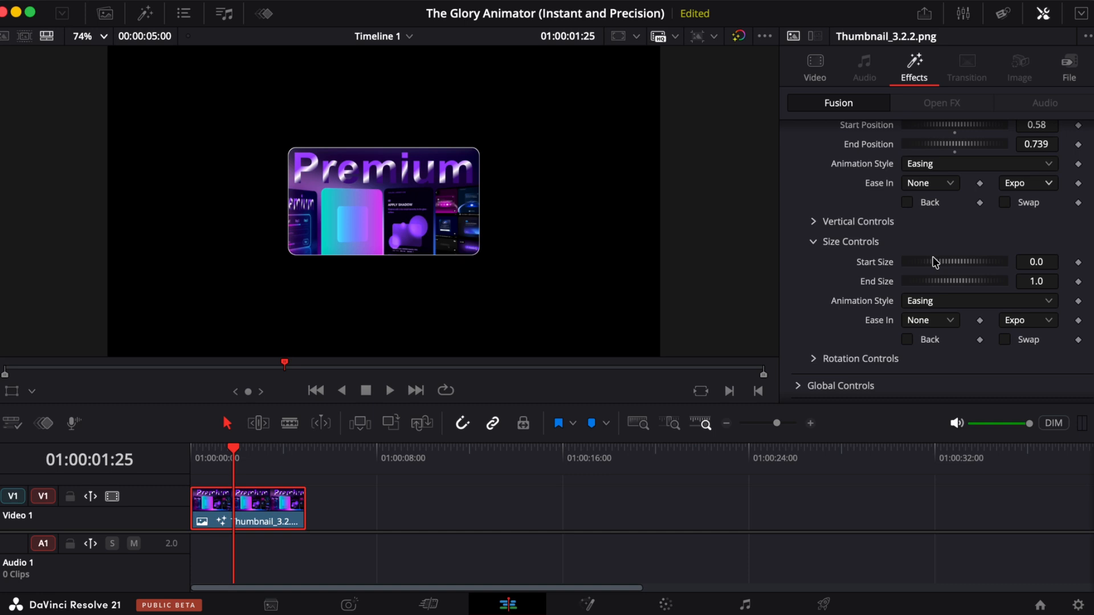
mouse_move(936, 262)
left_mouse_down()
mouse_move(970, 261)
mouse_move(935, 263)
left_mouse_up()
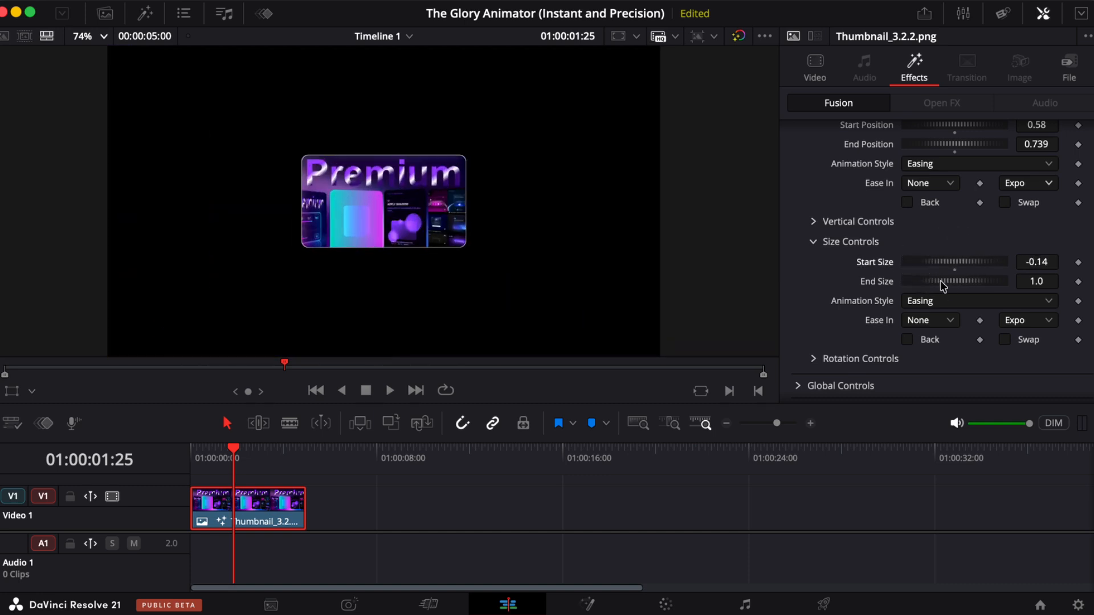
left_click(943, 285)
left_click(813, 243)
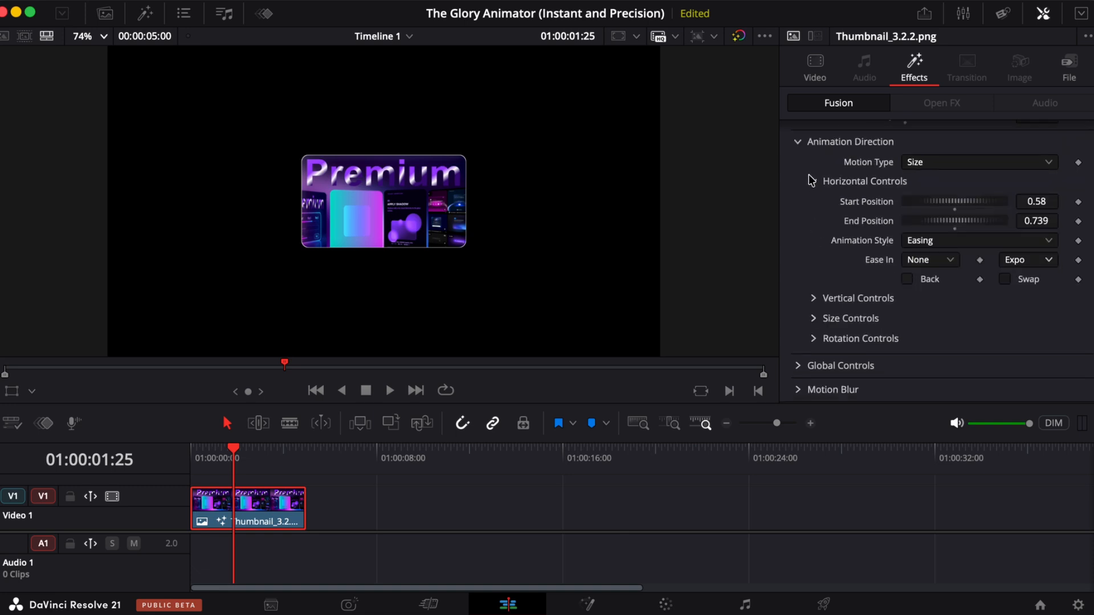
Turn on Motion Blur, try adjusting its Quality, and turn Motion Blur off again
left_click(797, 394)
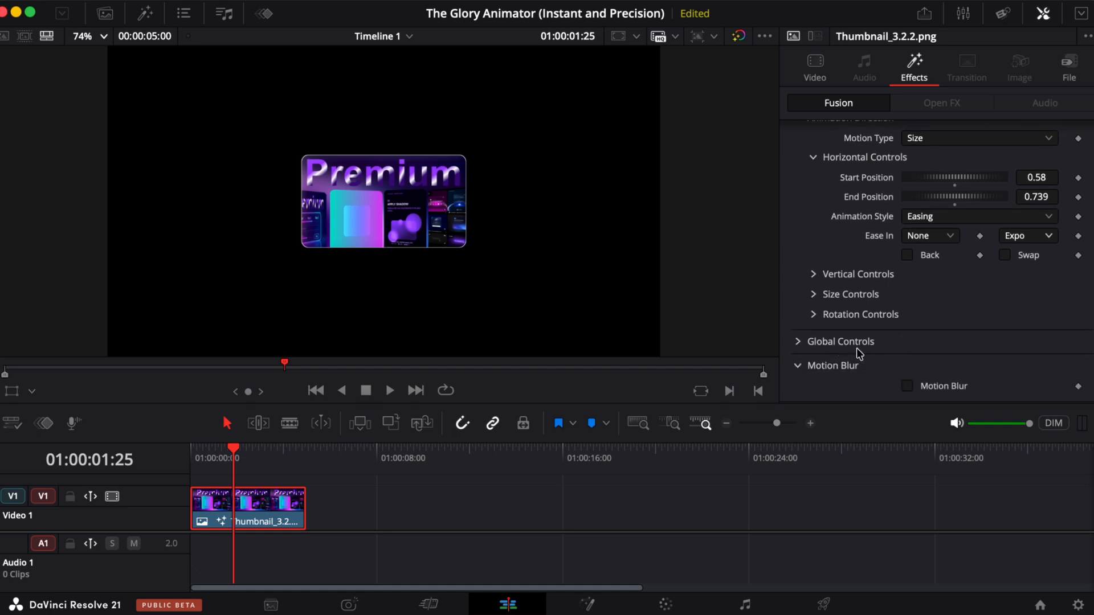
left_click(907, 387)
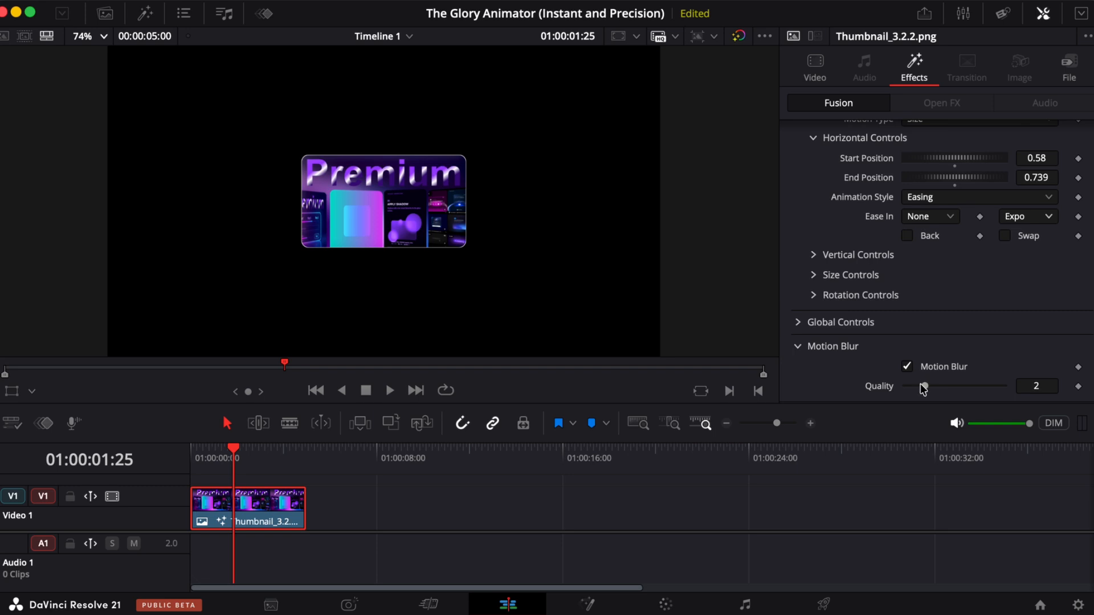
left_click_drag(923, 390, 958, 405)
left_click(907, 367)
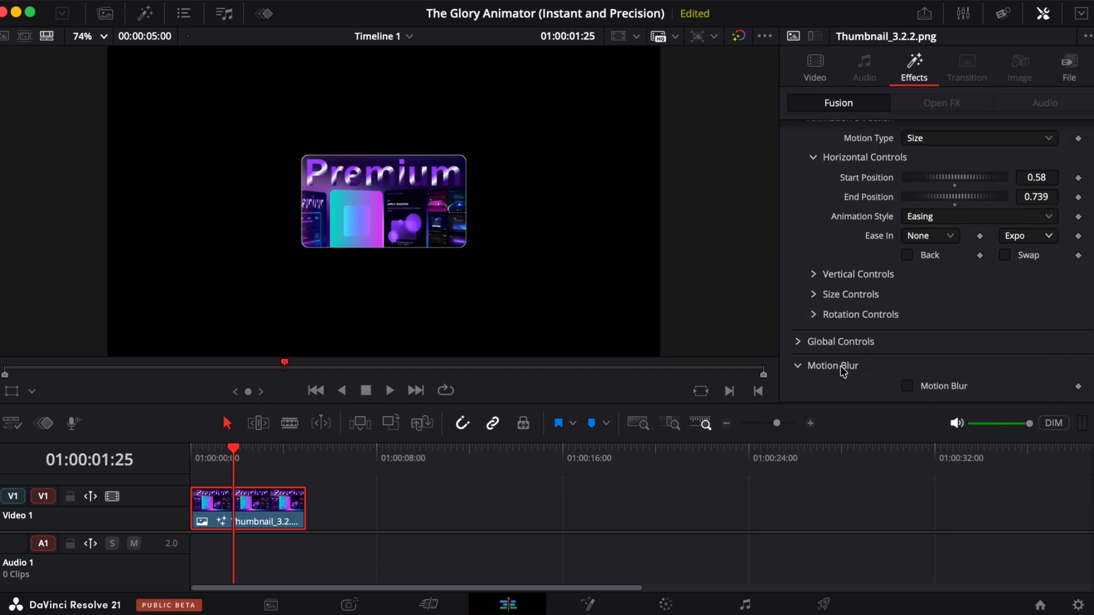
Set the overall Size in the Global Controls to 1.44
left_click(798, 344)
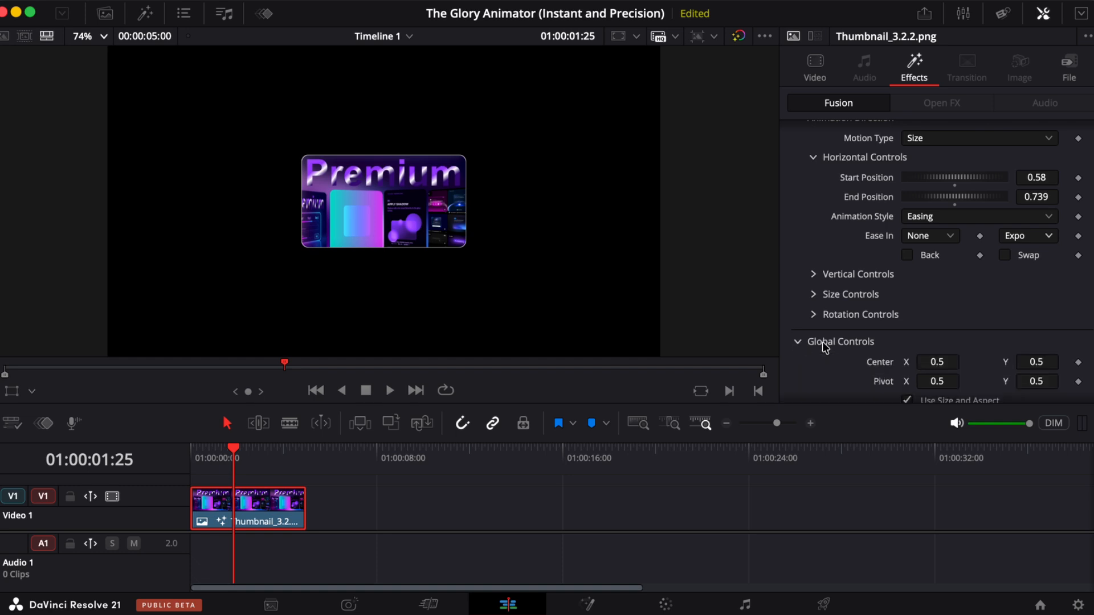
scroll(929, 228, "down", 3)
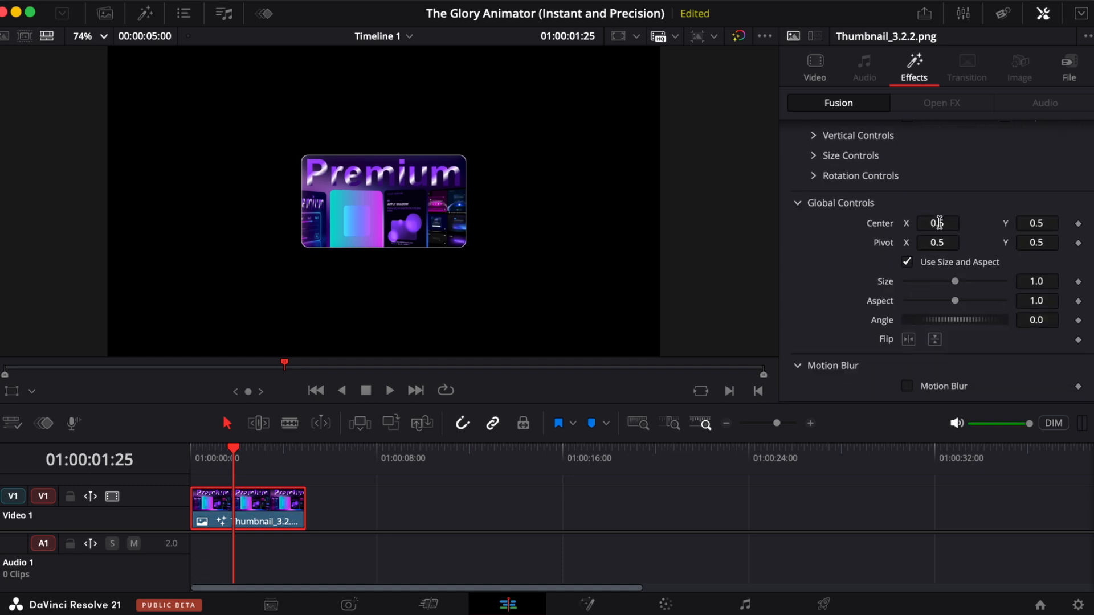
left_click_drag(939, 223, 897, 219)
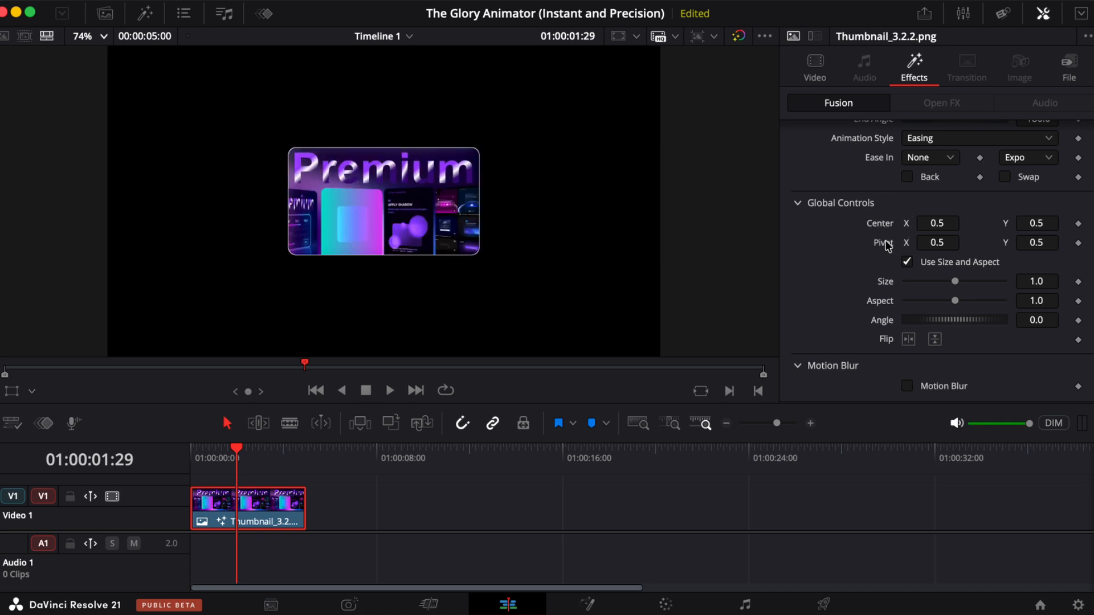
key("Right")
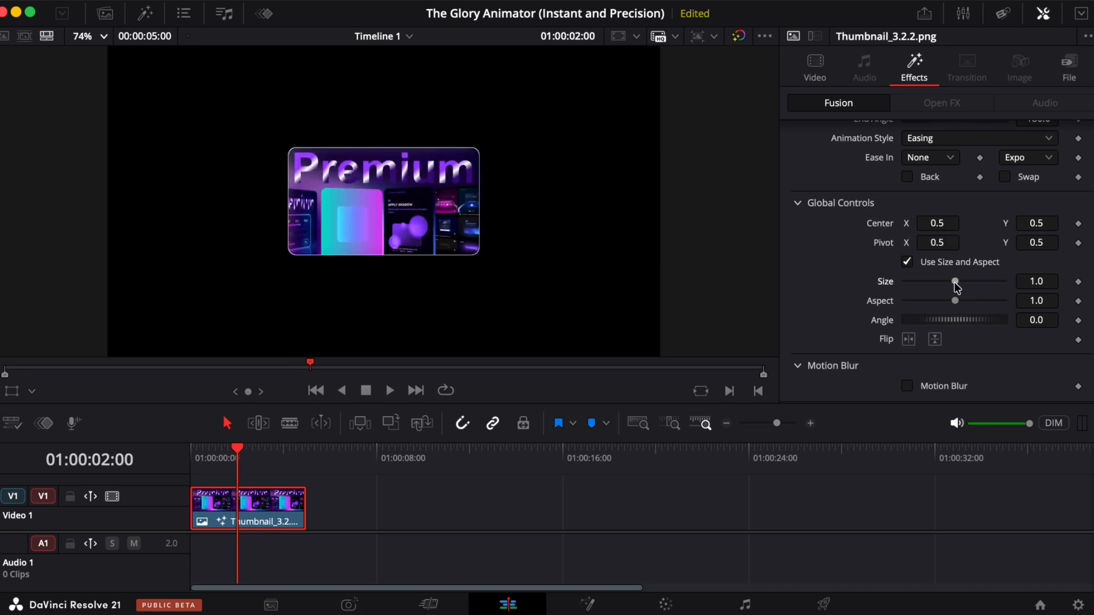
left_click_drag(956, 285, 962, 287)
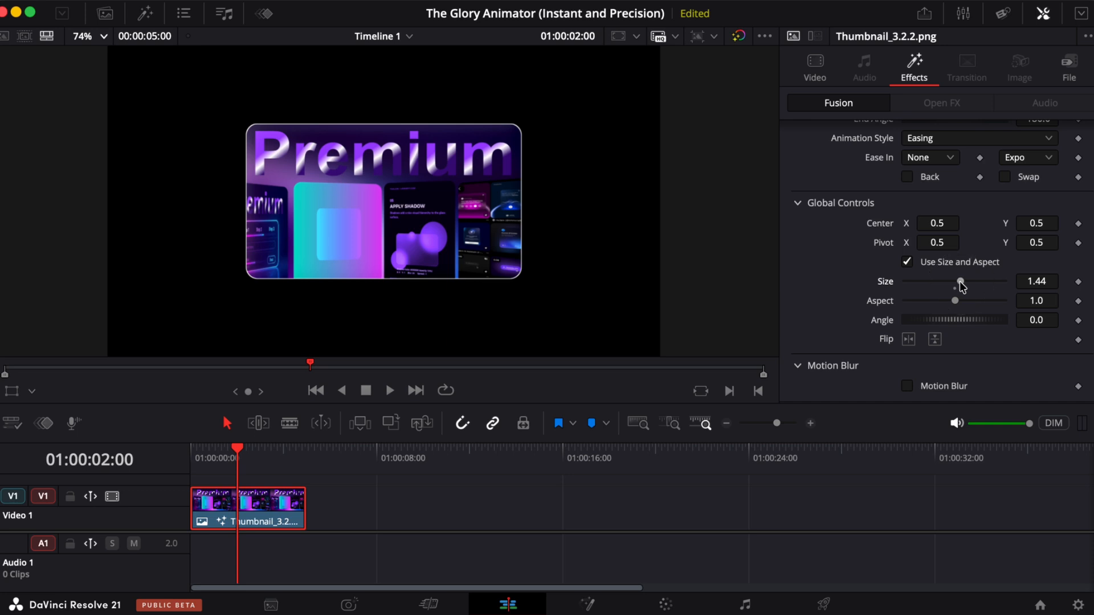
Switch the Motion Type to Horizontal and preview the enlarged thumbnail's motion from the timeline's beginning
scroll(956, 212, "up", 10)
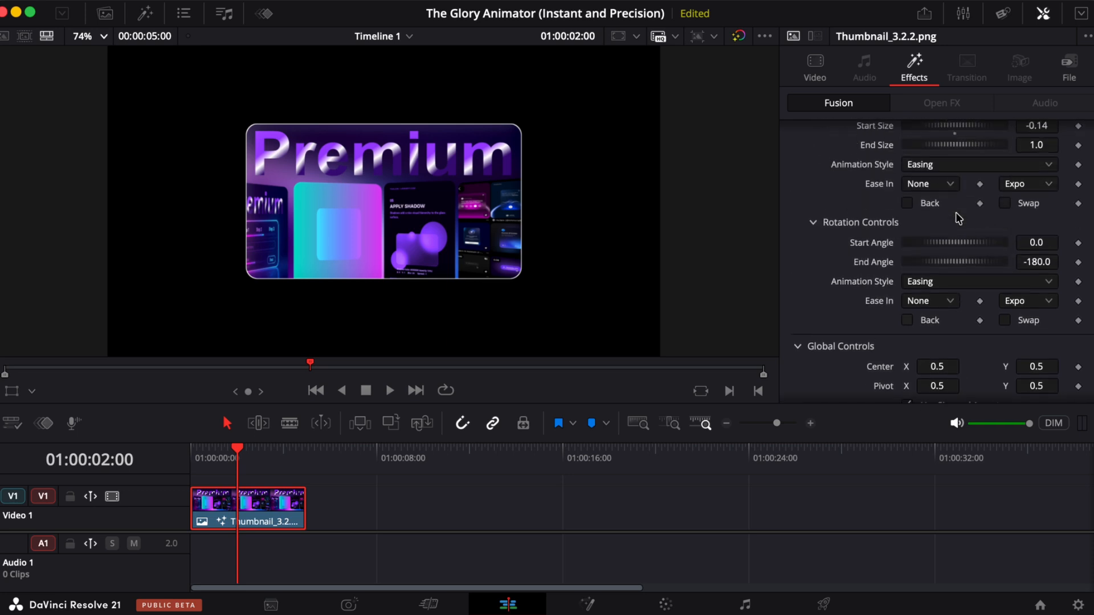
key("Home")
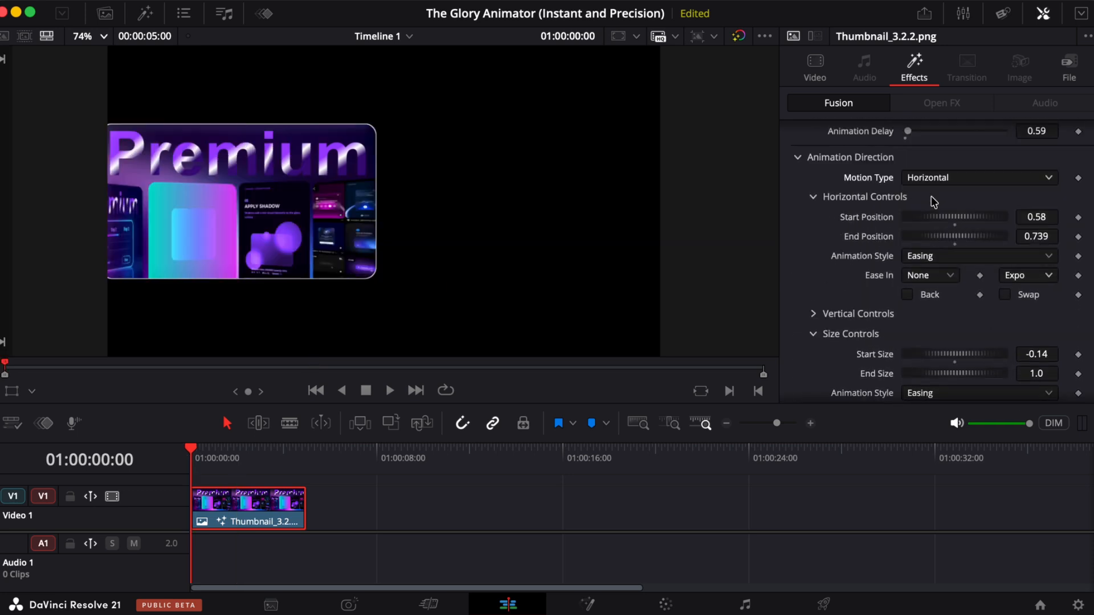
key("space")
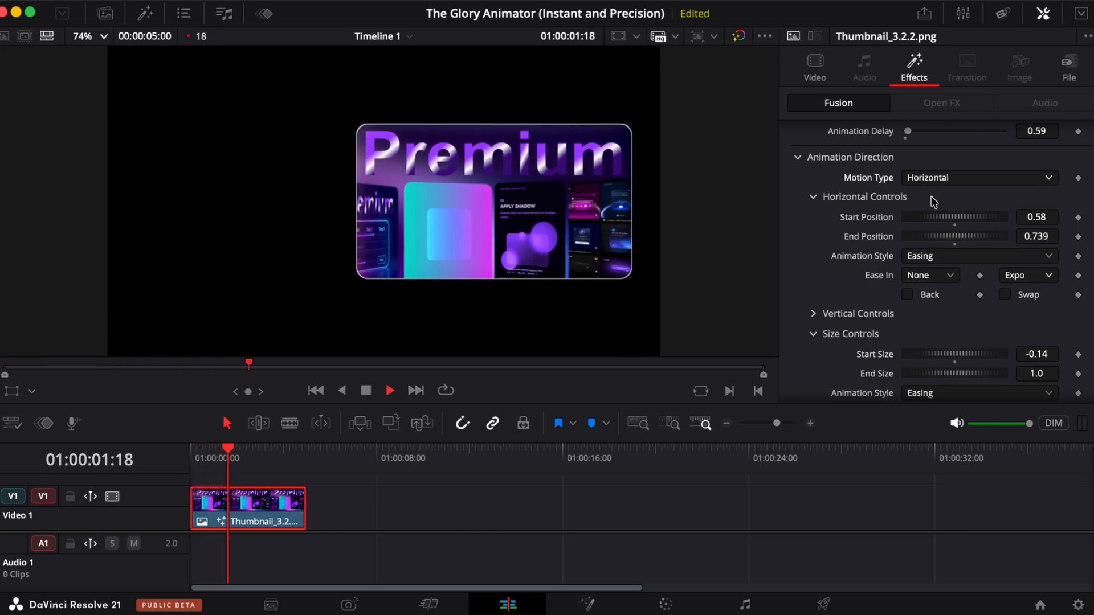
key("space")
Change the Motion Type to Vertical and preview the enlarged thumbnail's motion from the animation's start
left_click(947, 180)
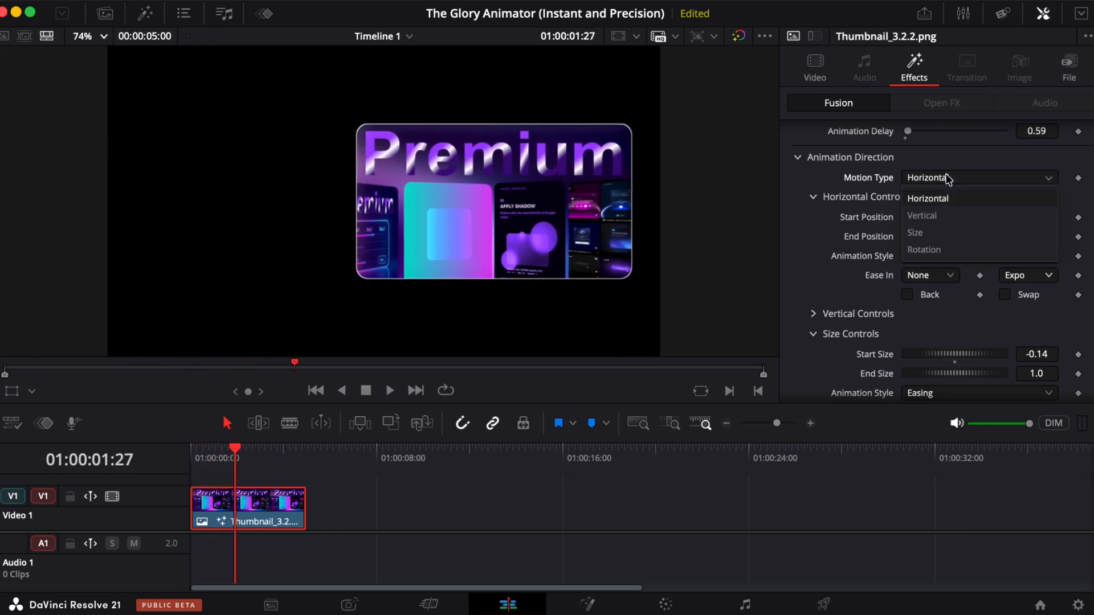
left_click(934, 216)
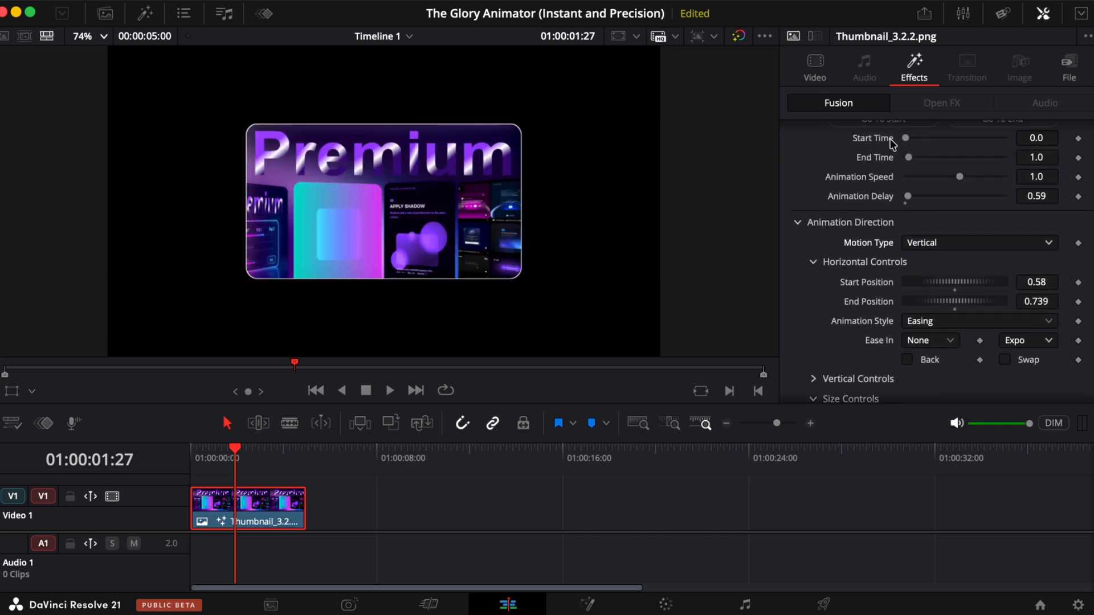
scroll(900, 205, "up", 4)
left_click(882, 221)
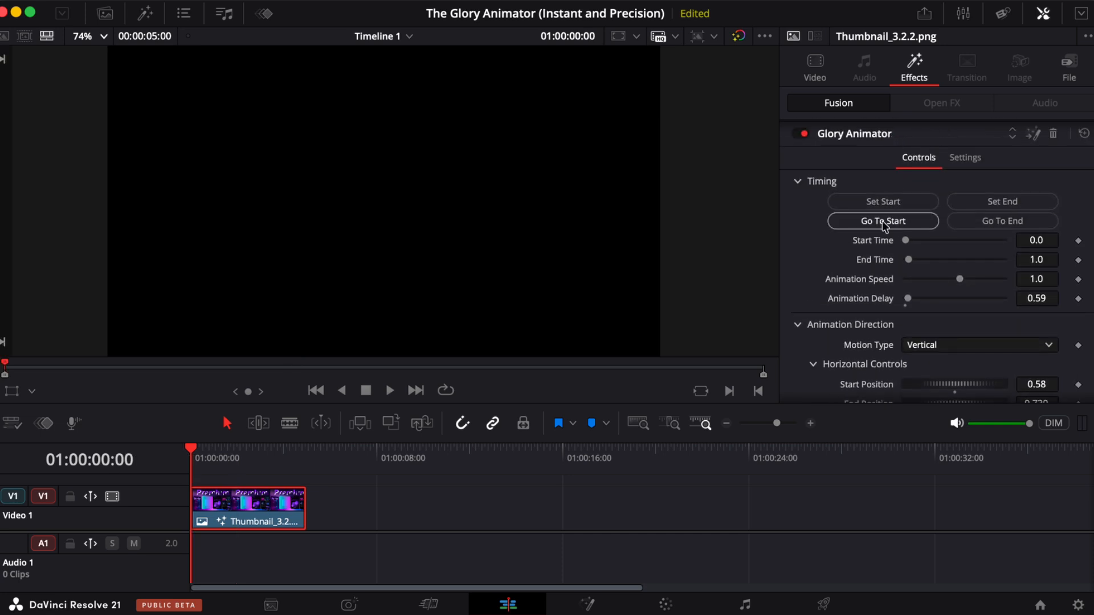
key("space")
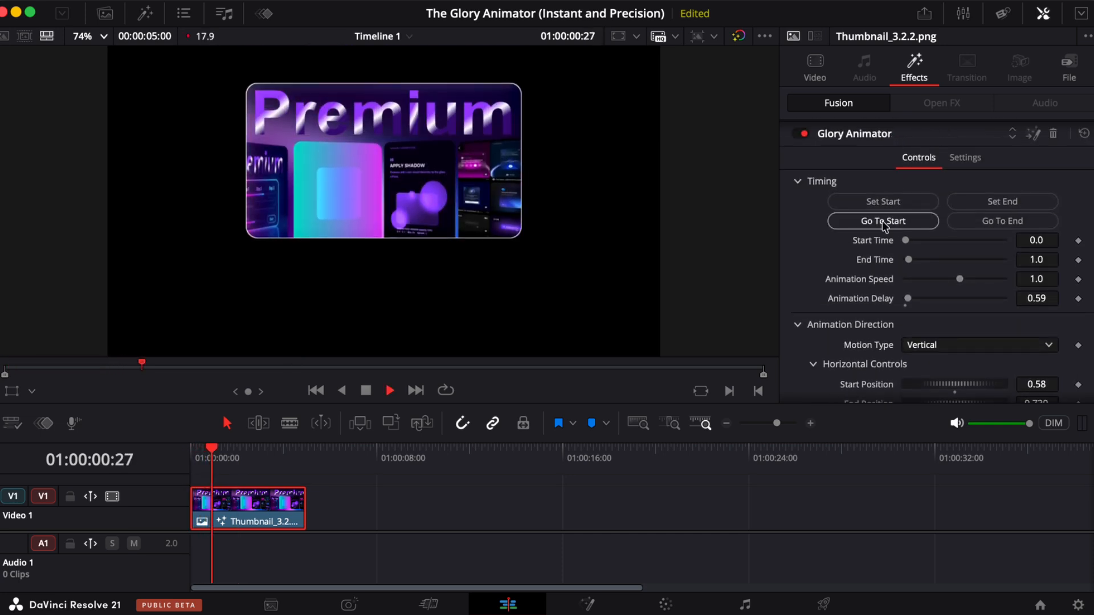
key("space")
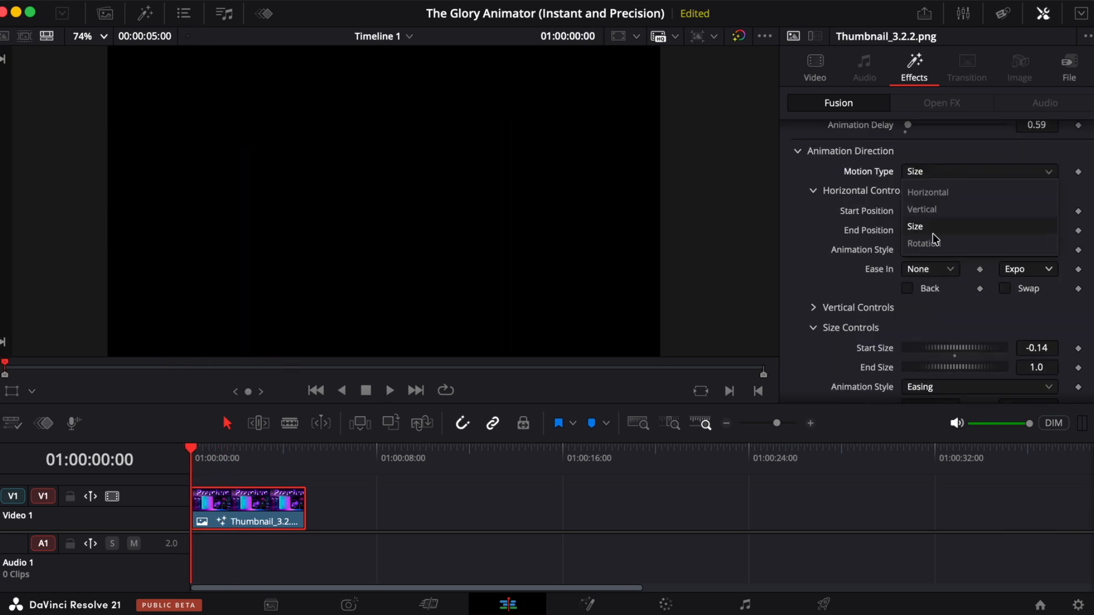
Switch the Motion Type to Rotation and preview the rotating motion from the timeline's beginning
left_click(930, 243)
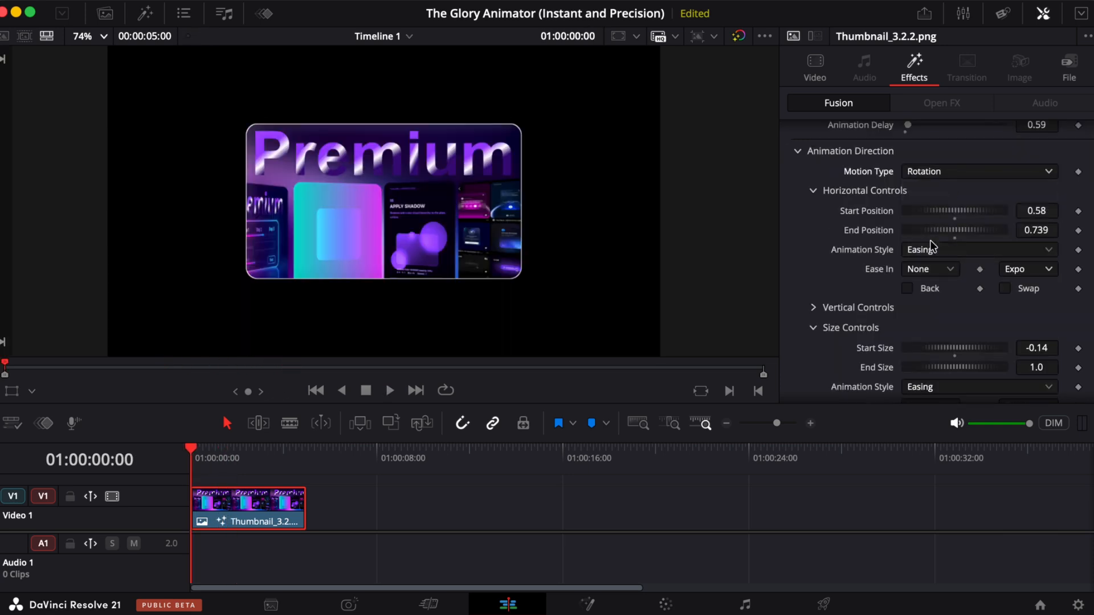
key("space")
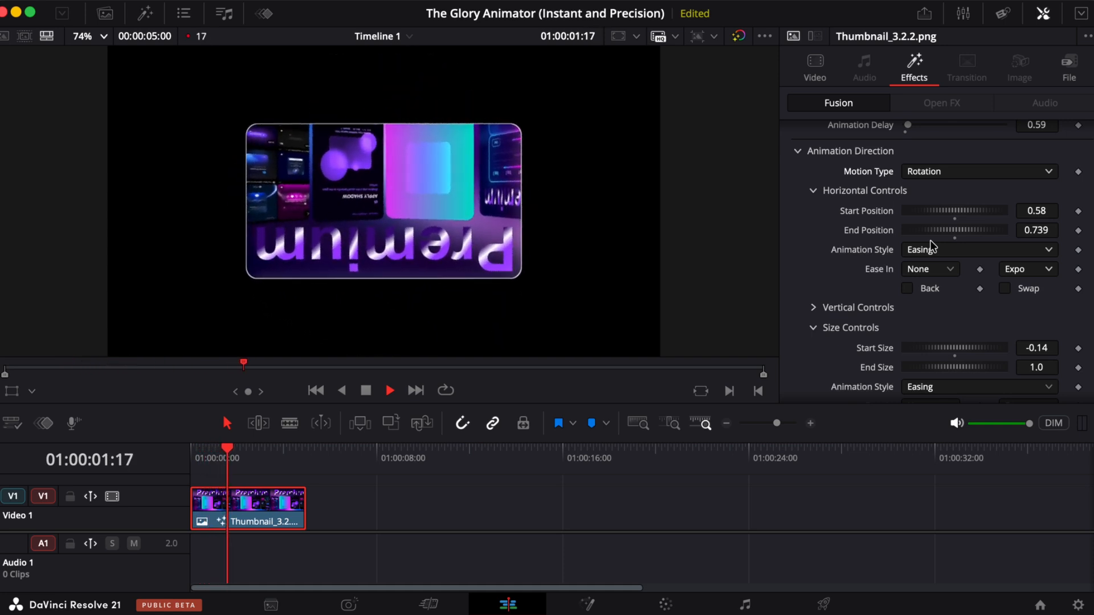
key("space")
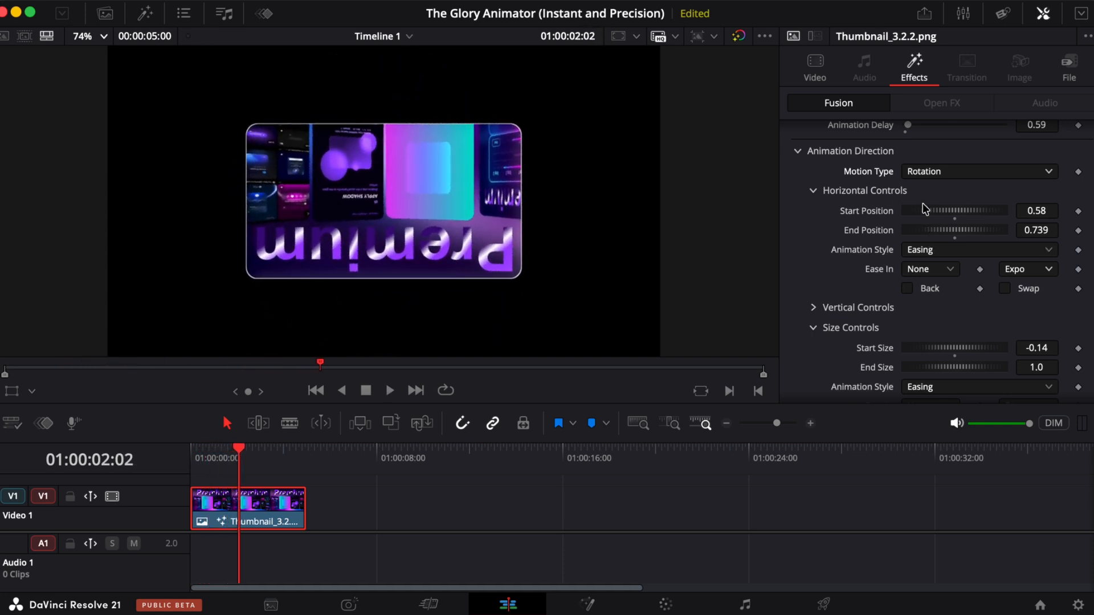
Set the Motion Type back to Horizontal
scroll(923, 205, "up", 3)
scroll(924, 209, "up", 1)
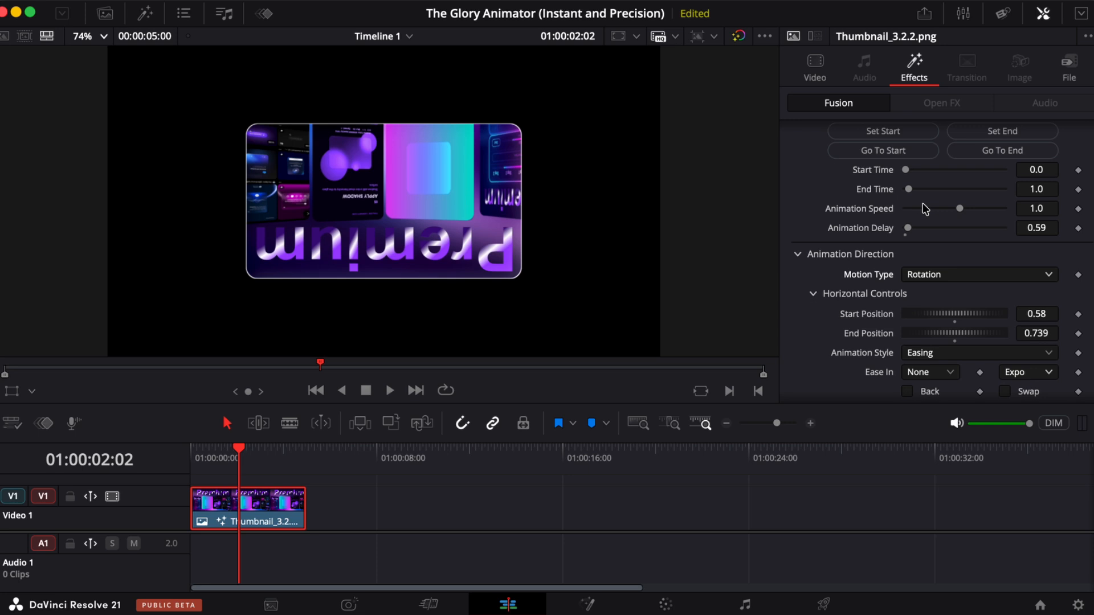
scroll(923, 203, "up", 1)
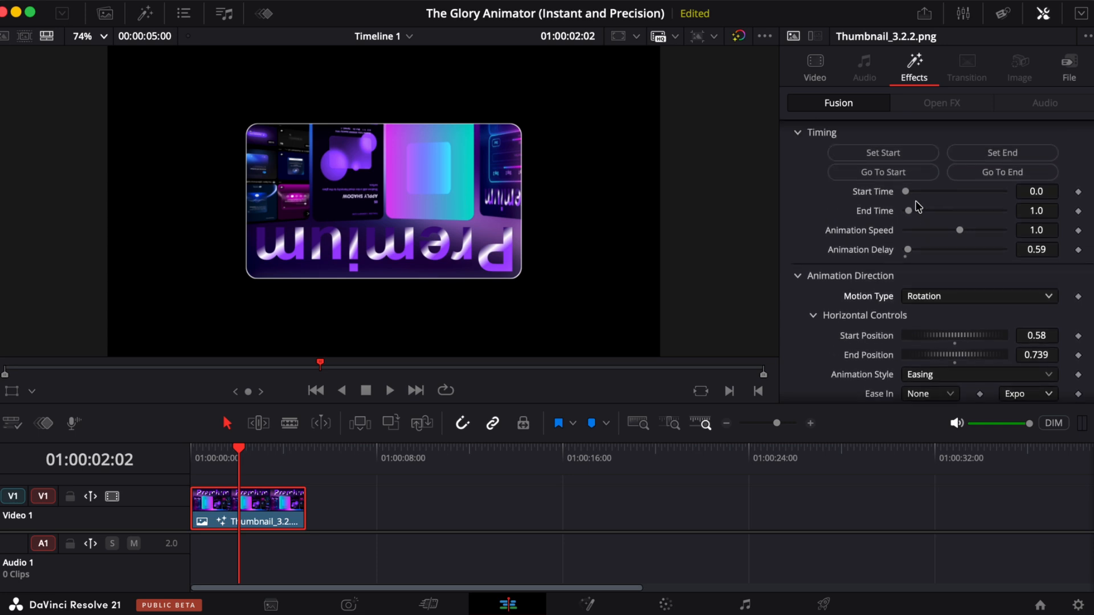
left_click(906, 292)
left_click(905, 235)
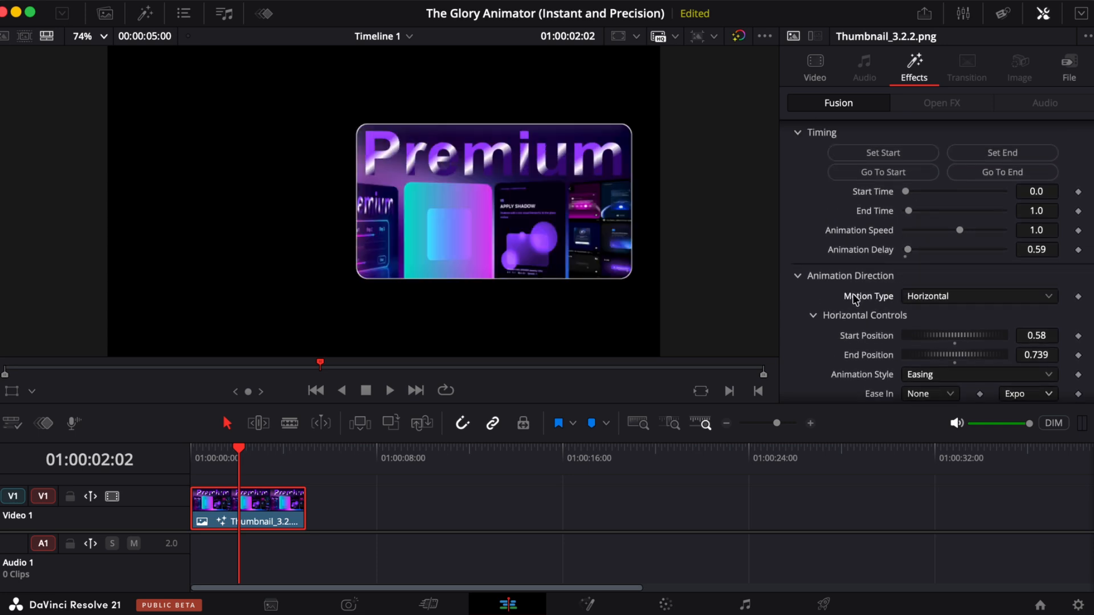
Collapse the Horizontal Controls, expand the Vertical Controls, and reset the Start Size to its default of 0.0
left_click(852, 314)
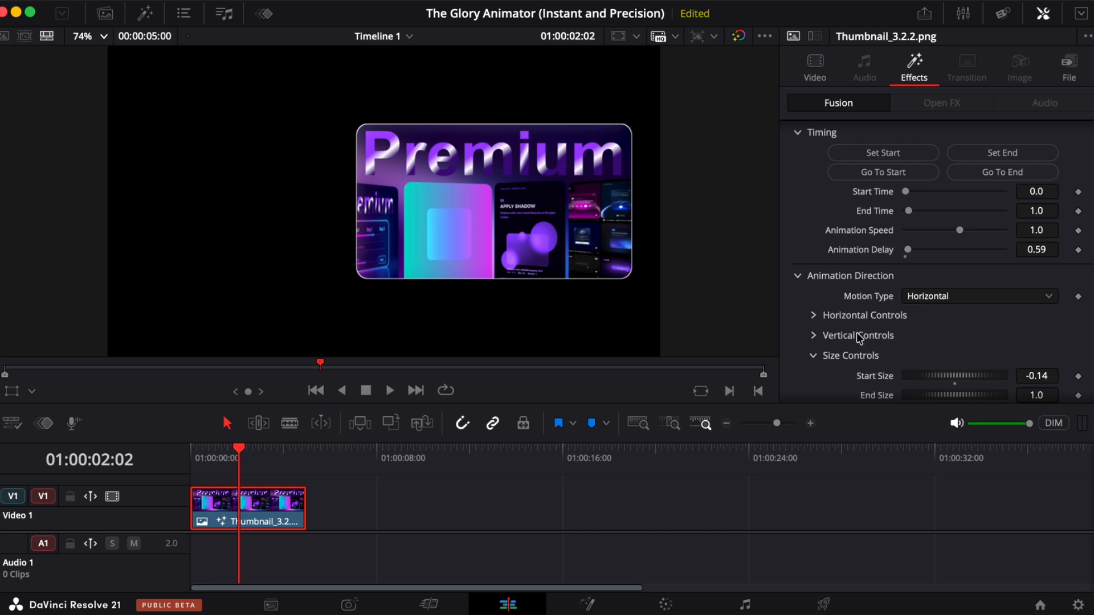
left_click(852, 337)
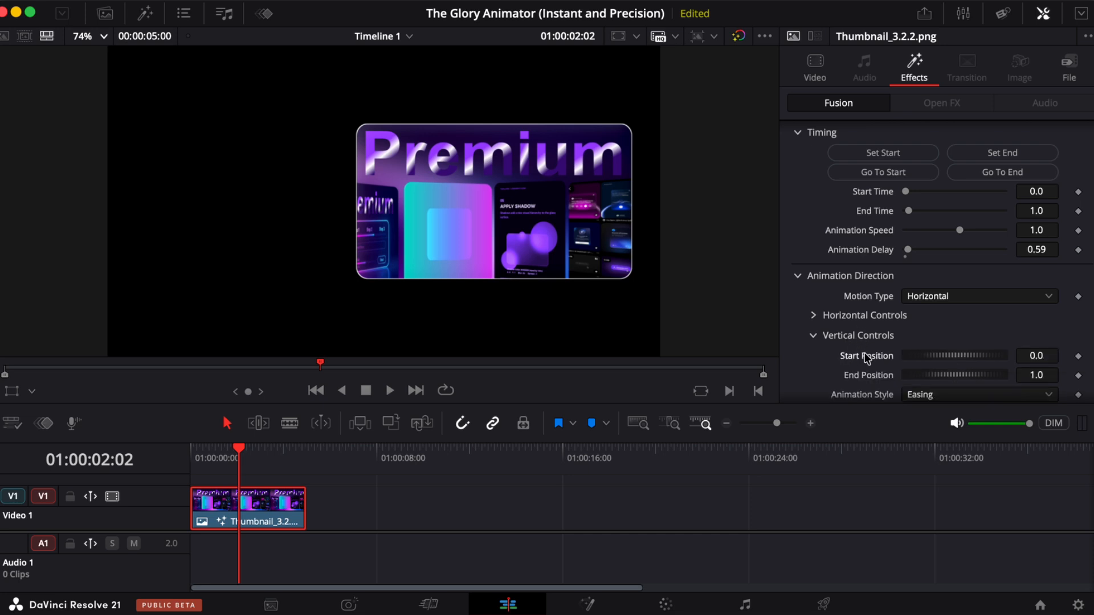
scroll(867, 358, "down", 4)
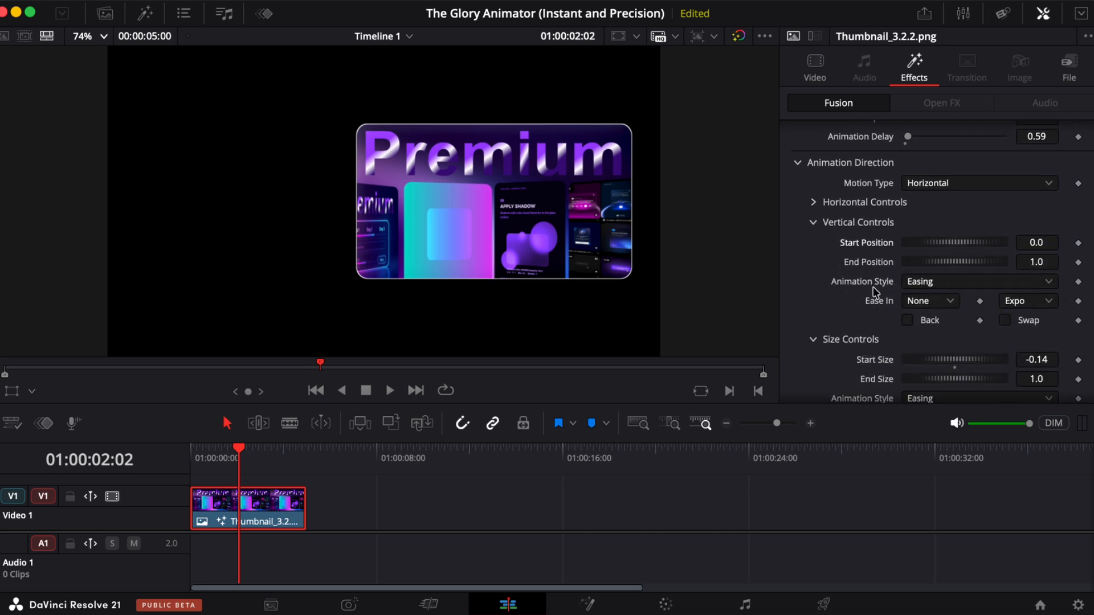
scroll(870, 310, "down", 3)
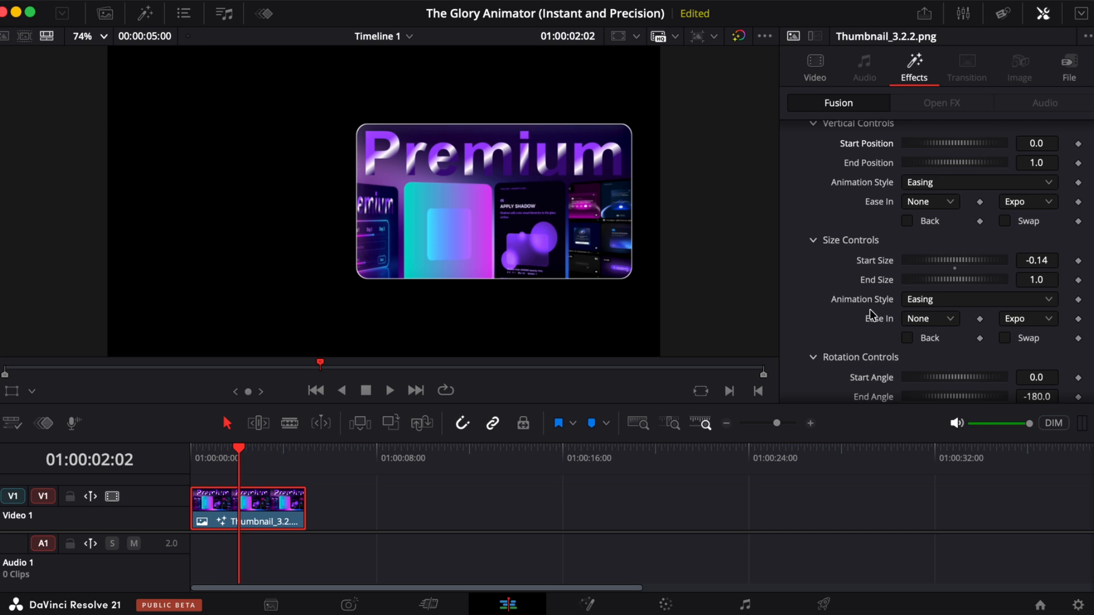
double_click(872, 261)
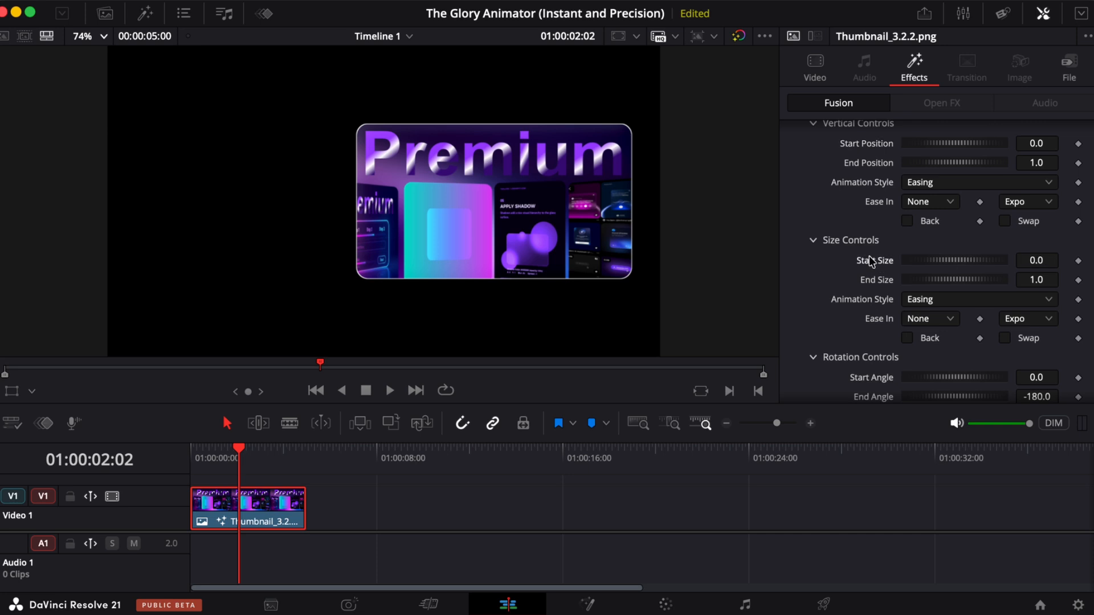